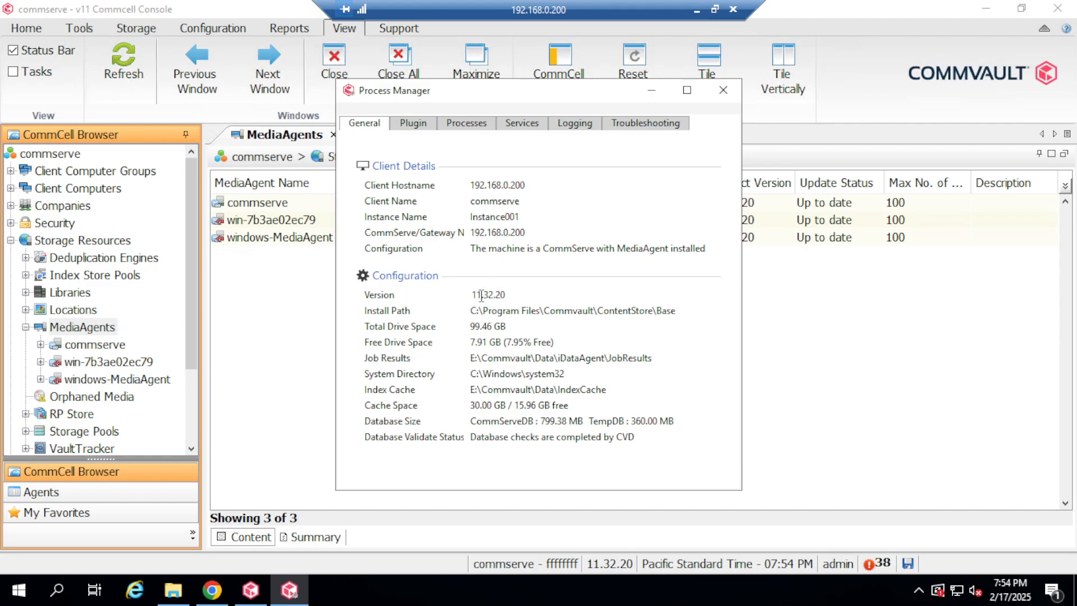
Confirm Process Manager reports version 11.32.20, then minimize the Process Manager window.
drag(473, 295, 494, 295)
click(501, 296)
click(644, 97)
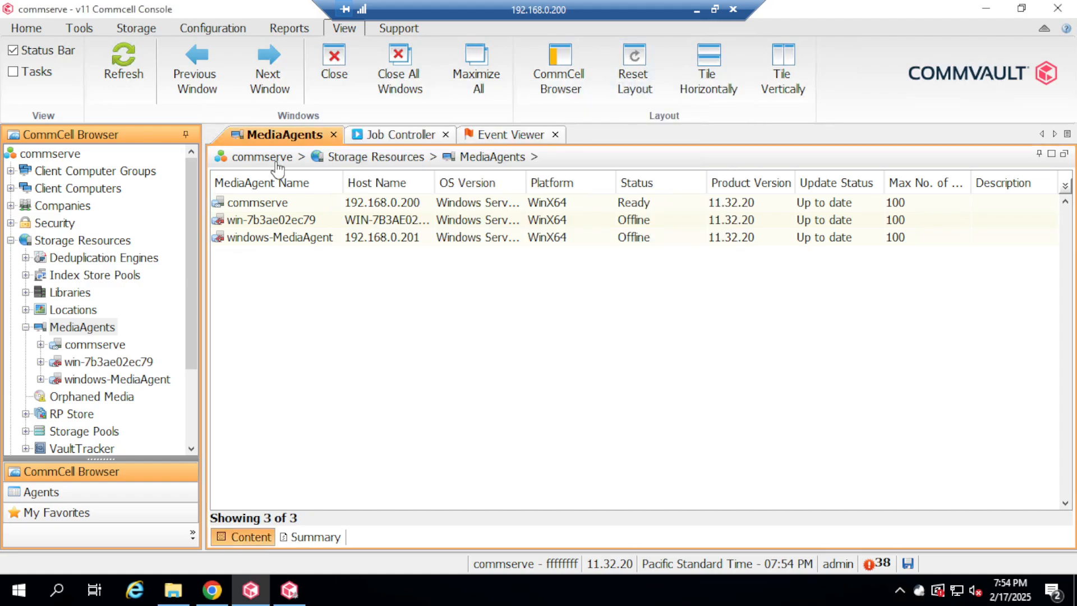
Start a full Disaster Recovery Backup from the commserve CommCell's All Tasks menu.
click(75, 154)
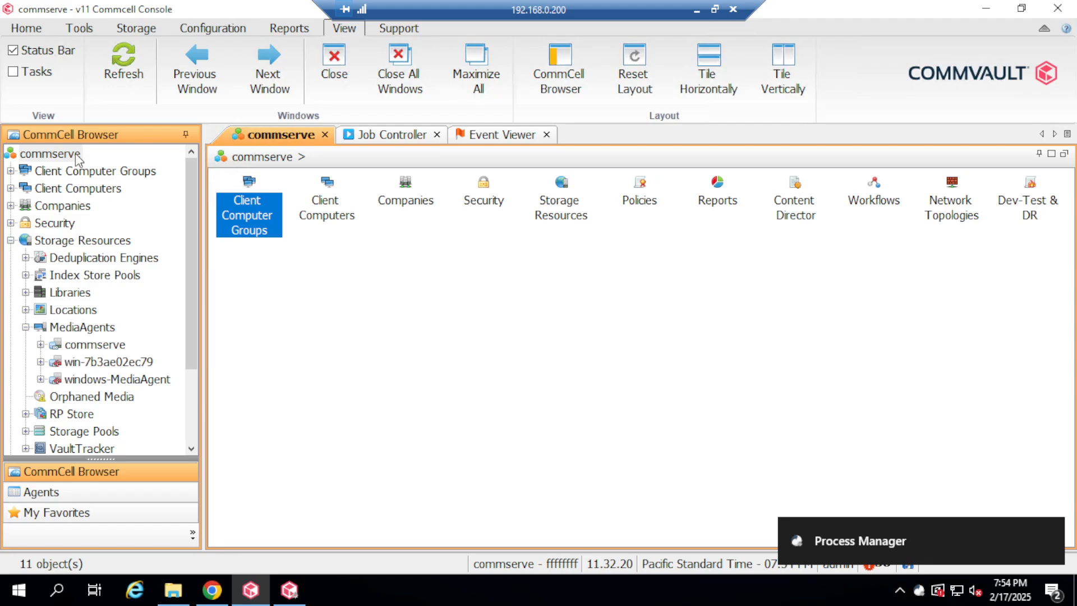
right_click(76, 153)
mouse_move(173, 160)
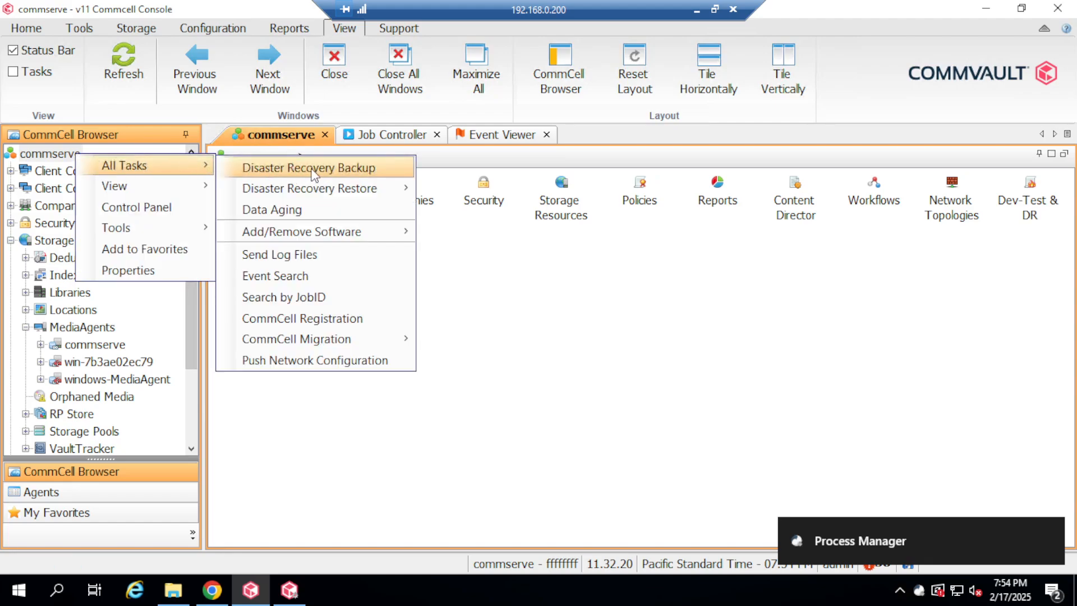
click(354, 170)
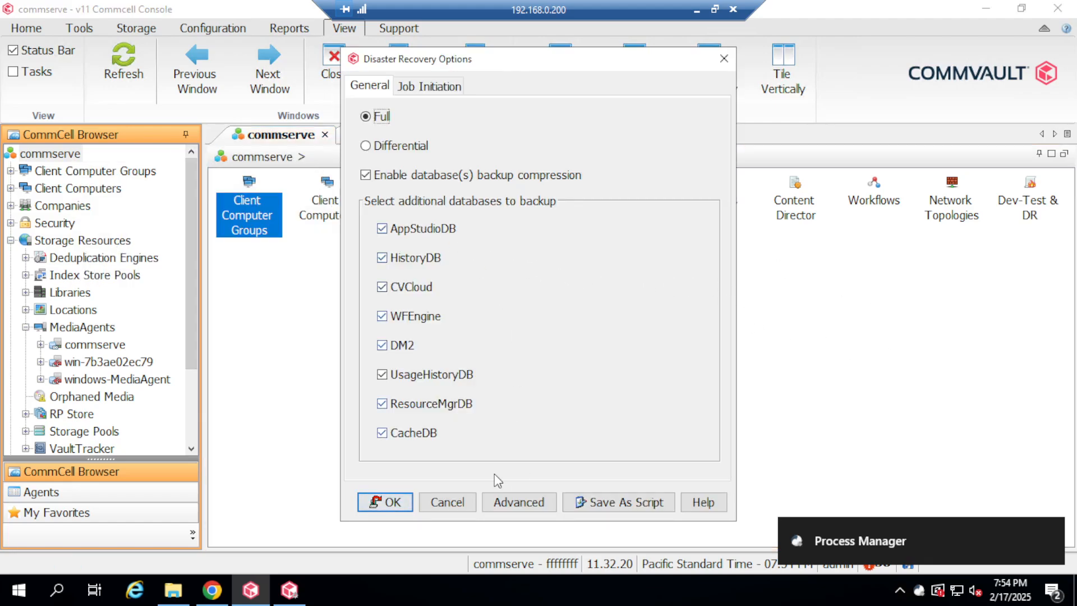
click(368, 500)
Open job 2089's details in the Job Controller and watch it reach Completed at 100%.
click(396, 136)
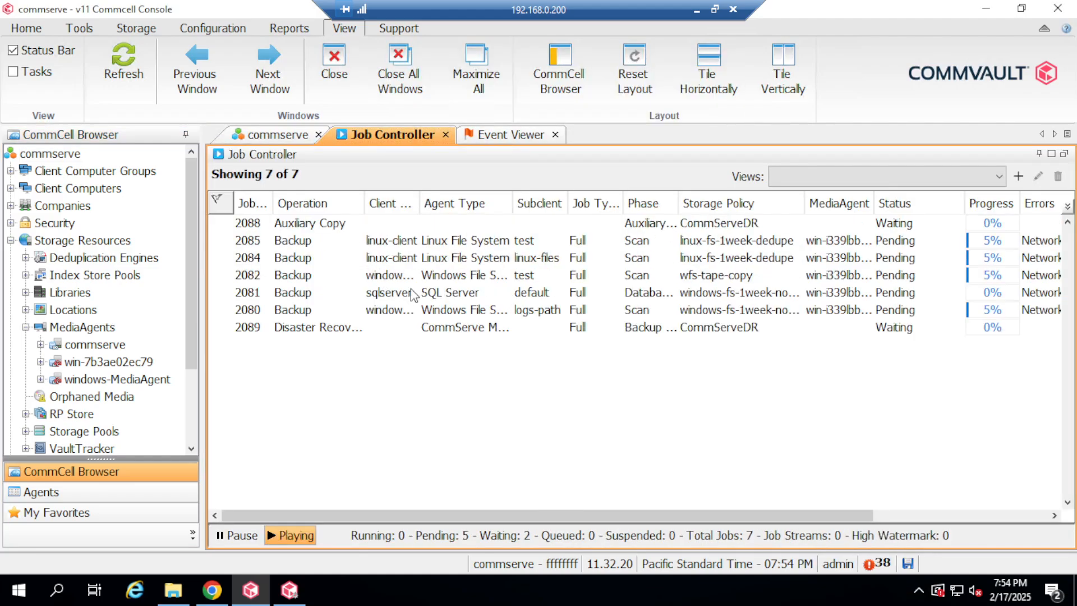
click(336, 330)
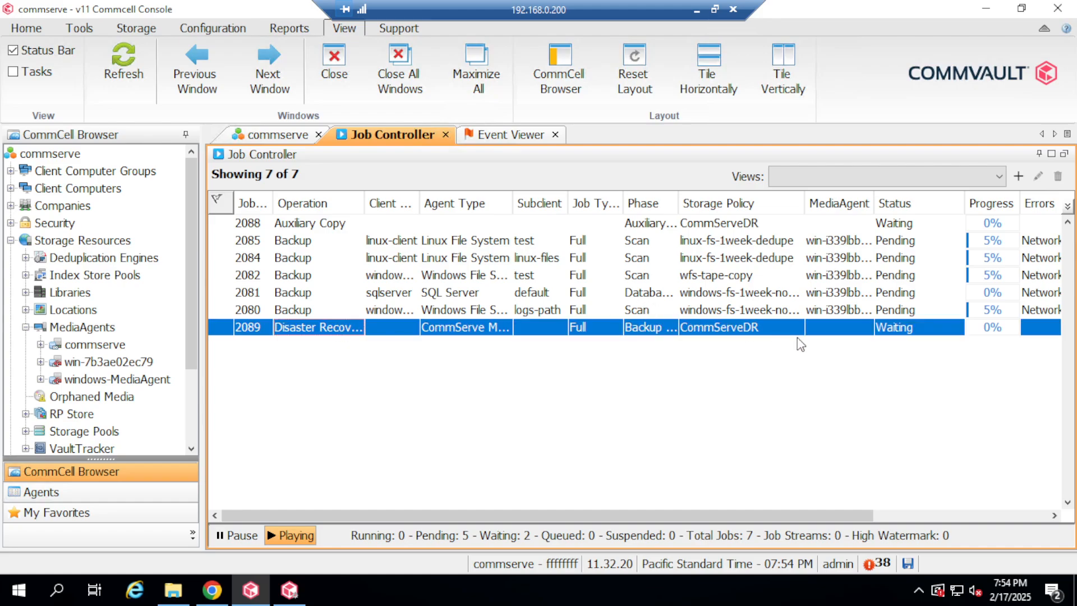
double_click(722, 335)
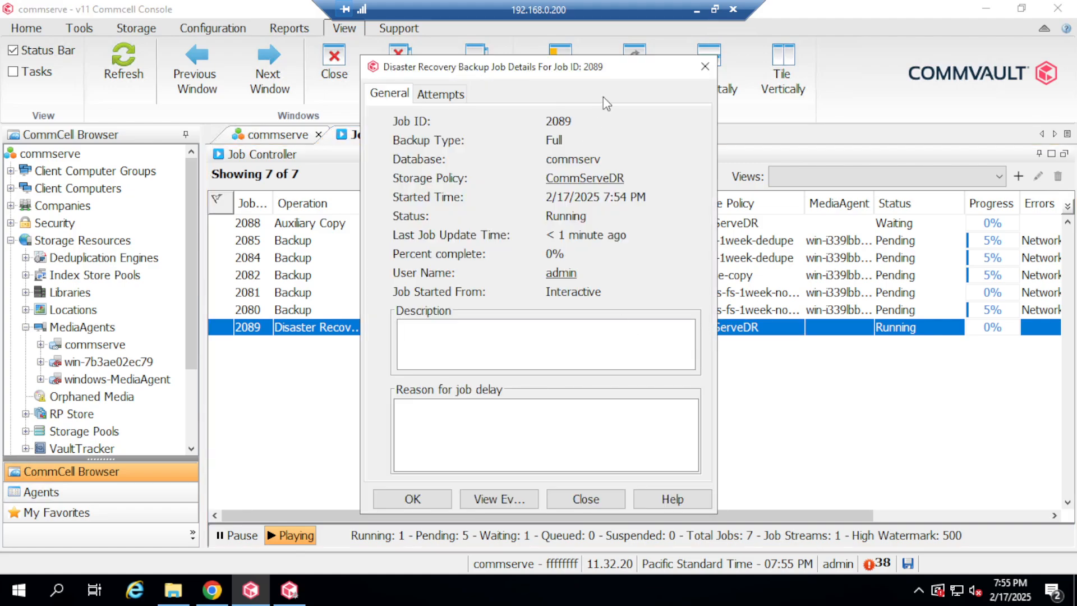
click(716, 10)
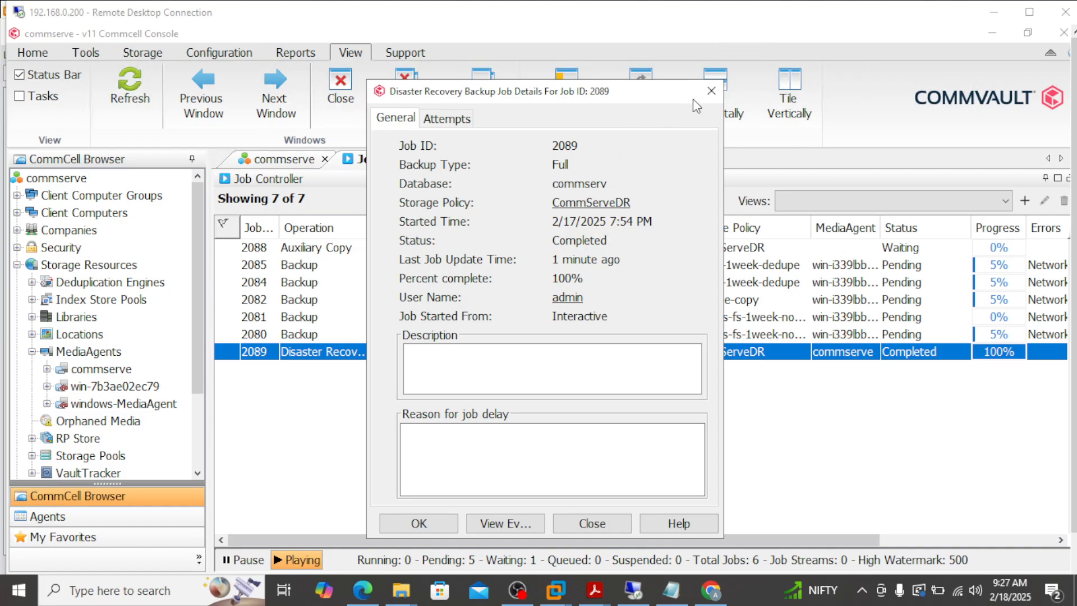
click(712, 91)
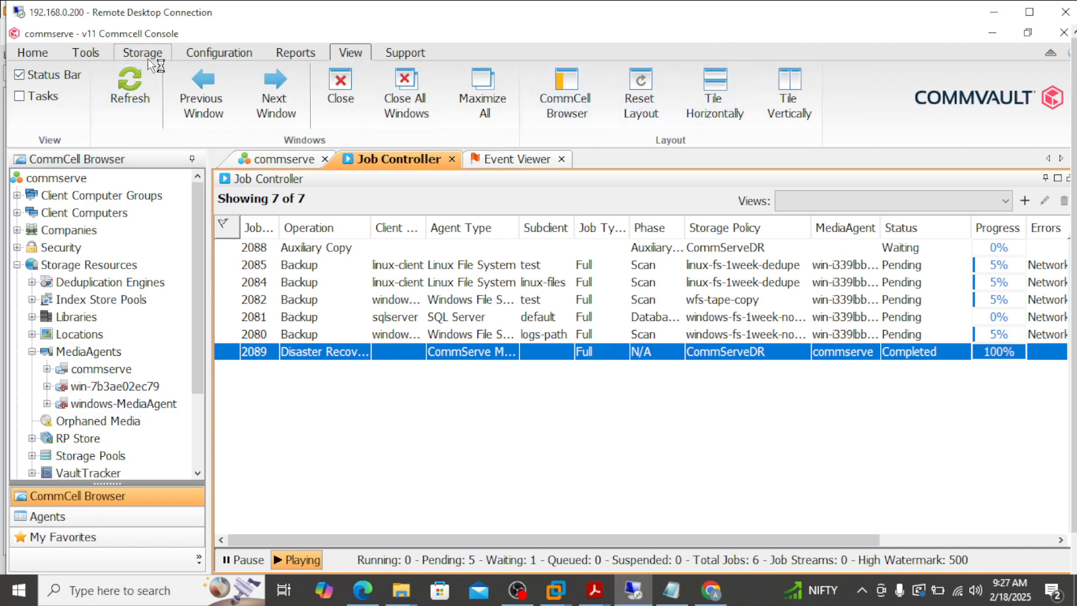
click(85, 53)
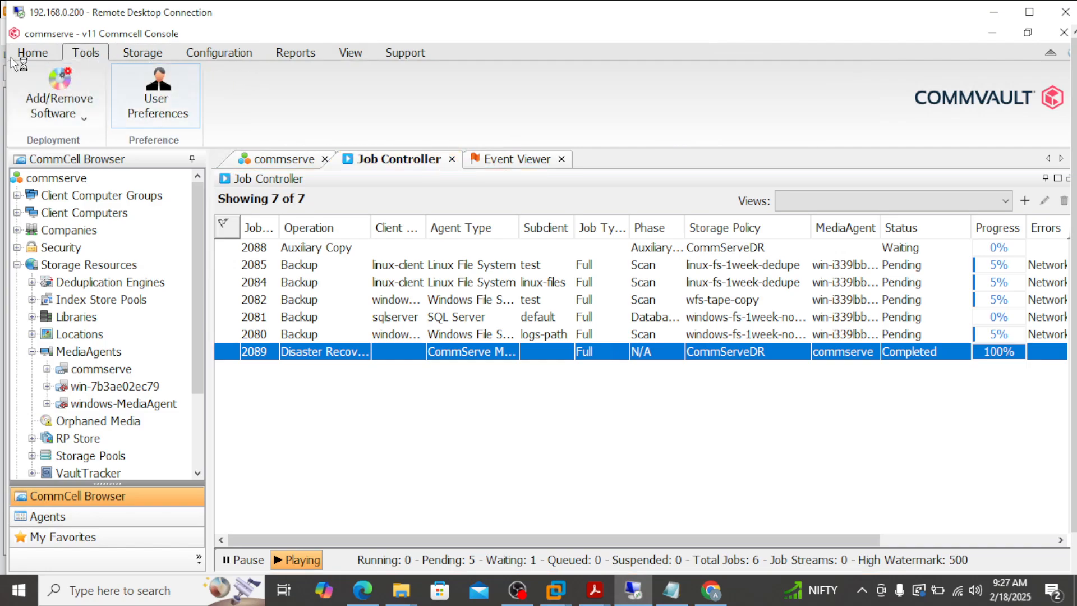
click(33, 53)
click(493, 107)
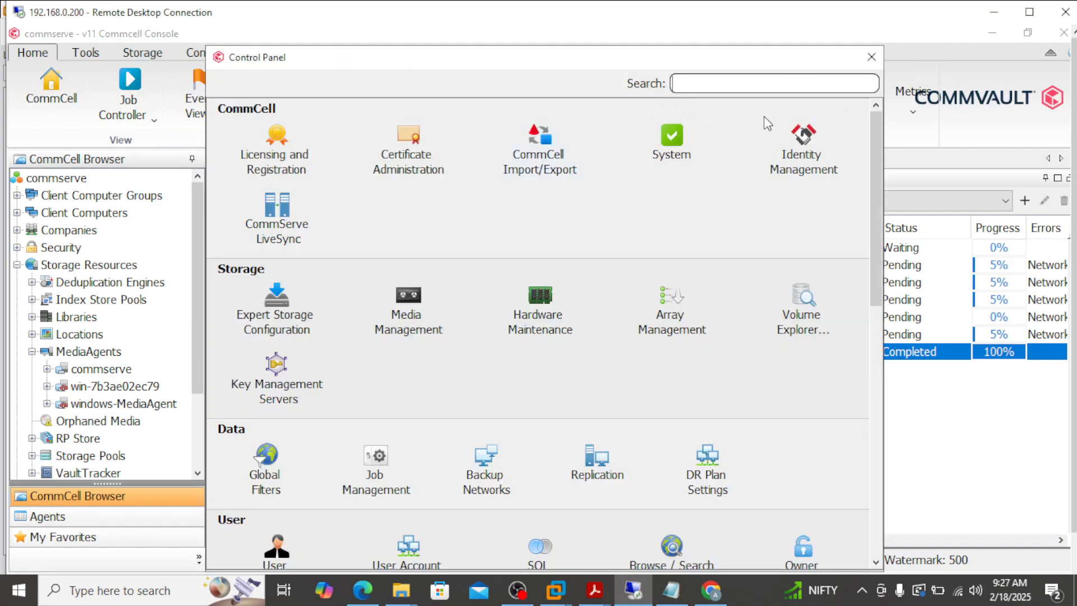
text(dr)
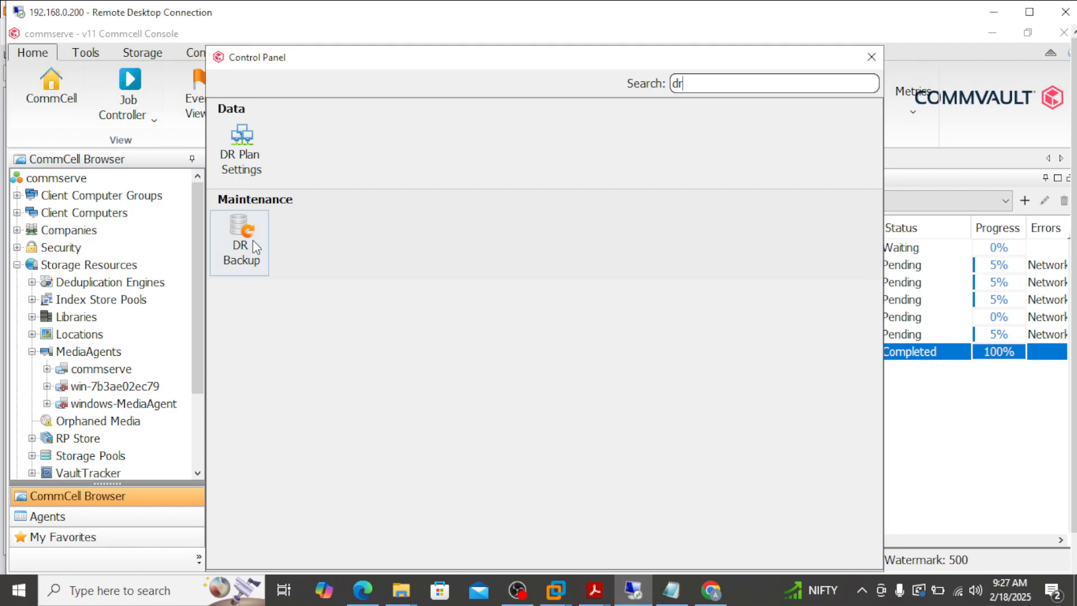
click(230, 271)
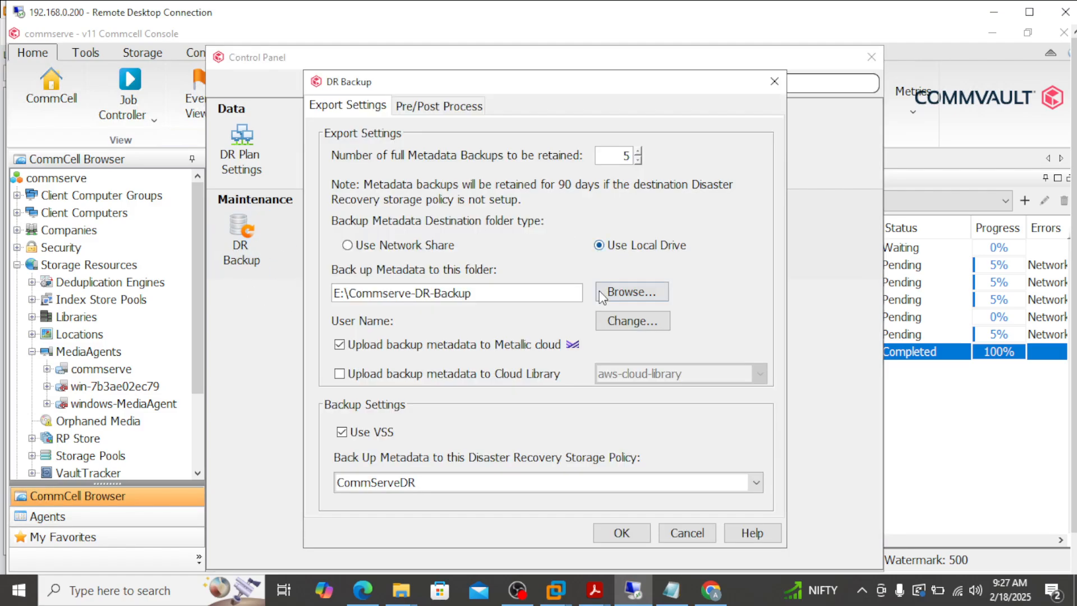
drag(491, 291, 290, 296)
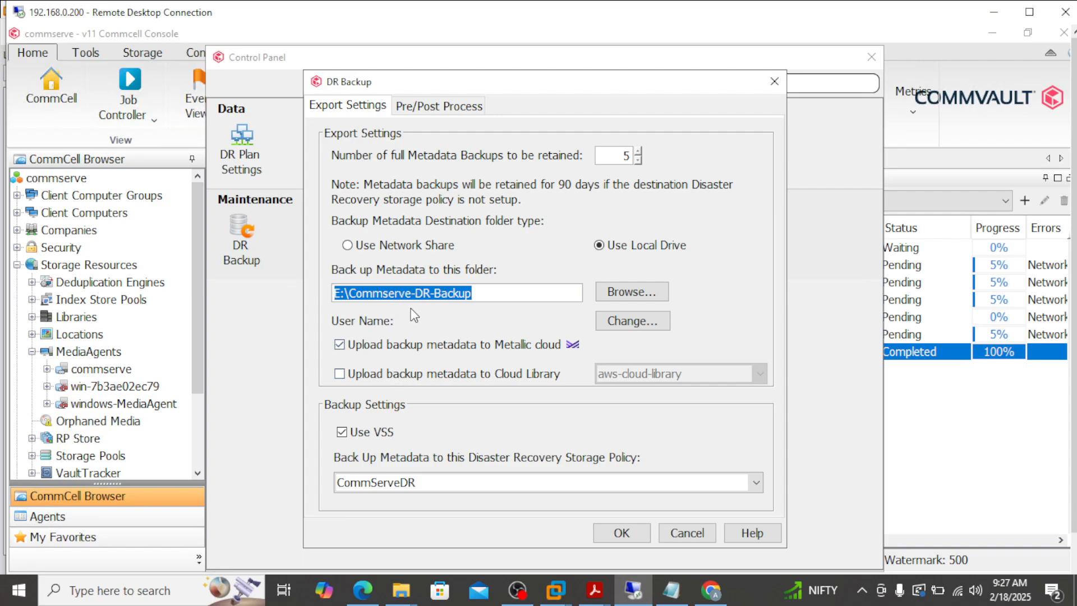
click(775, 81)
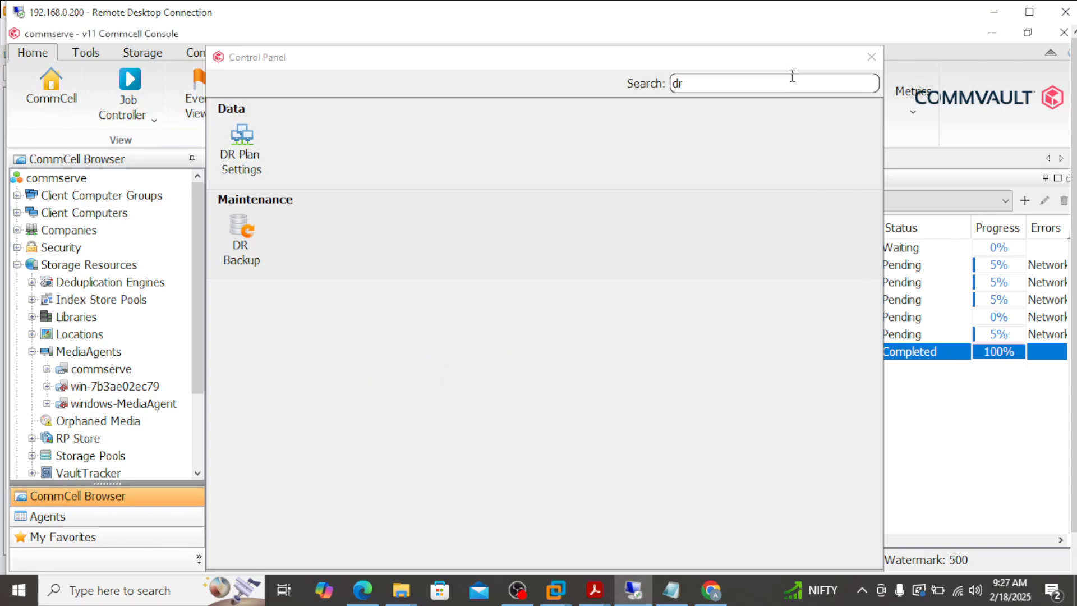
click(871, 57)
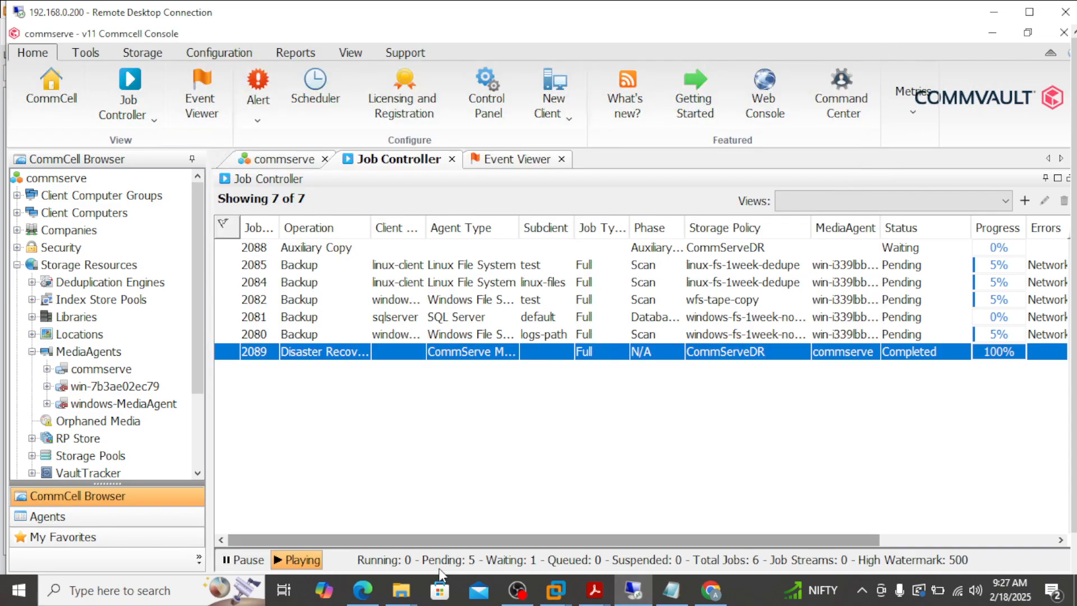
click(1029, 11)
click(179, 590)
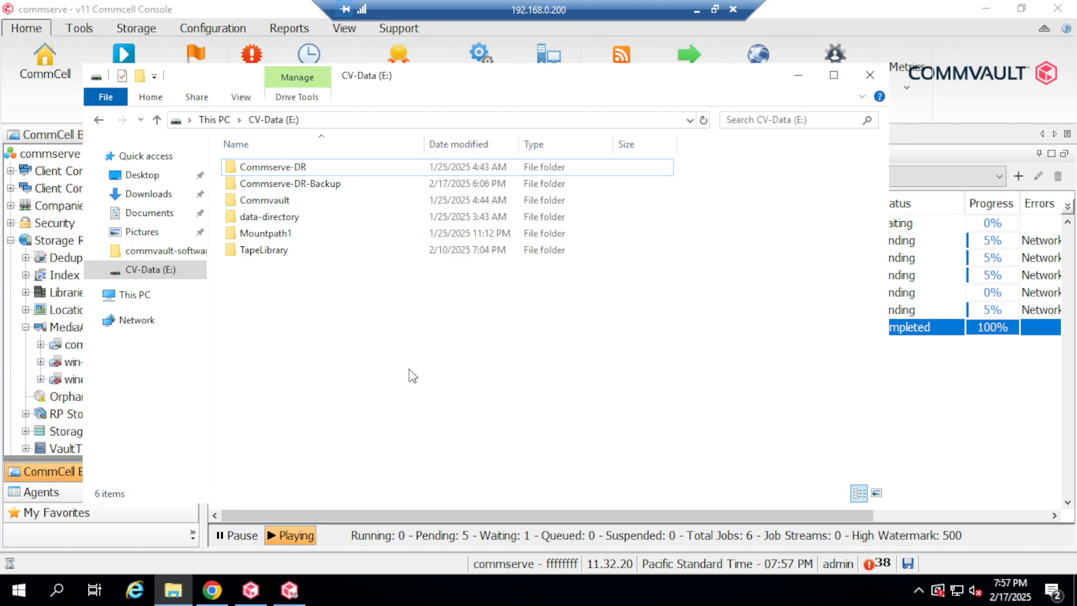
click(324, 187)
double_click(324, 187)
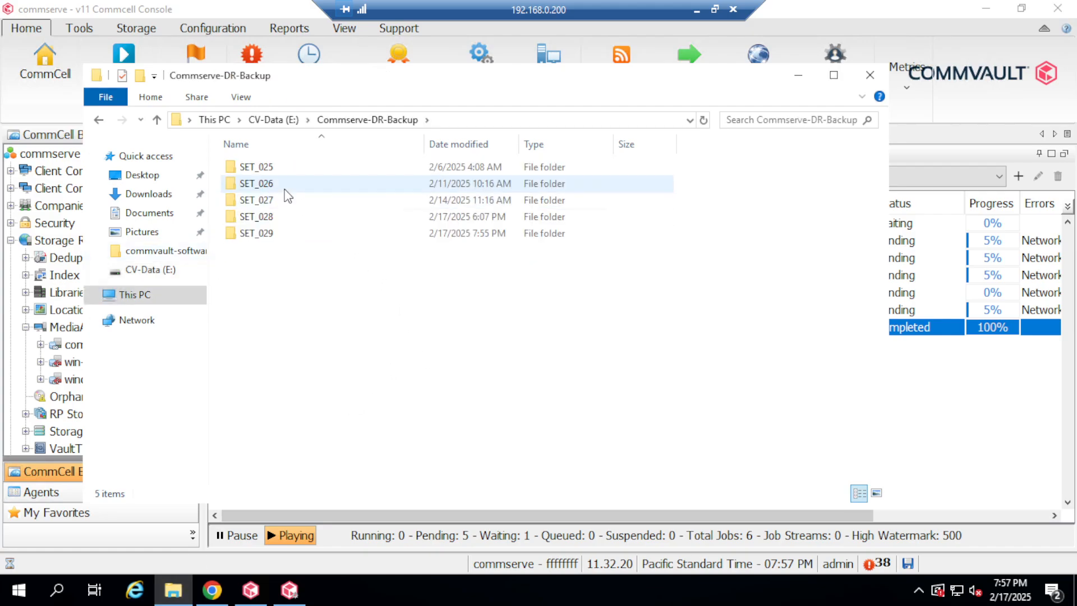
double_click(478, 233)
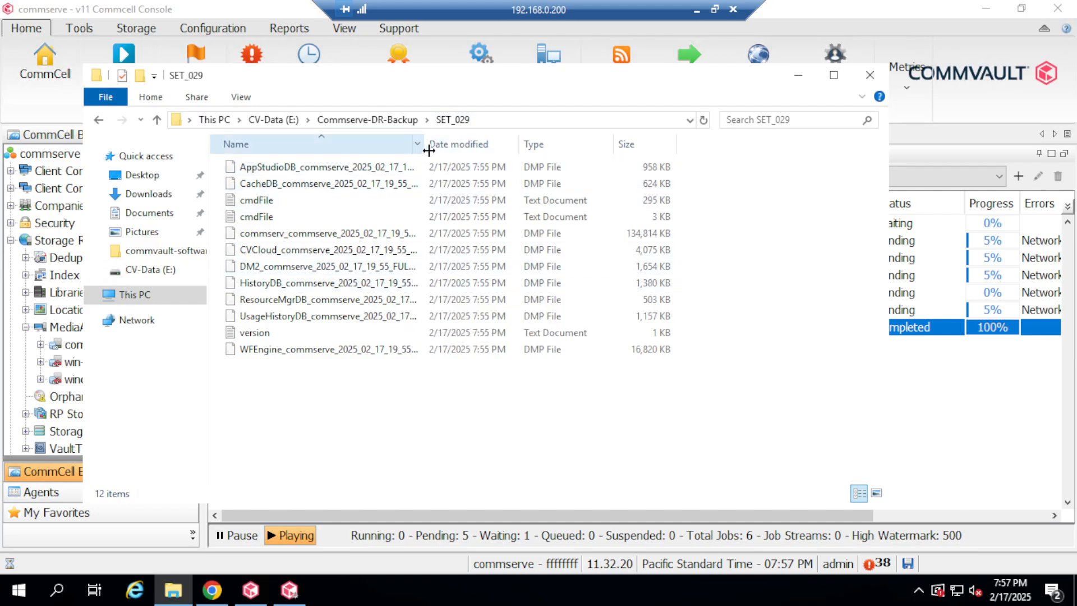
double_click(427, 149)
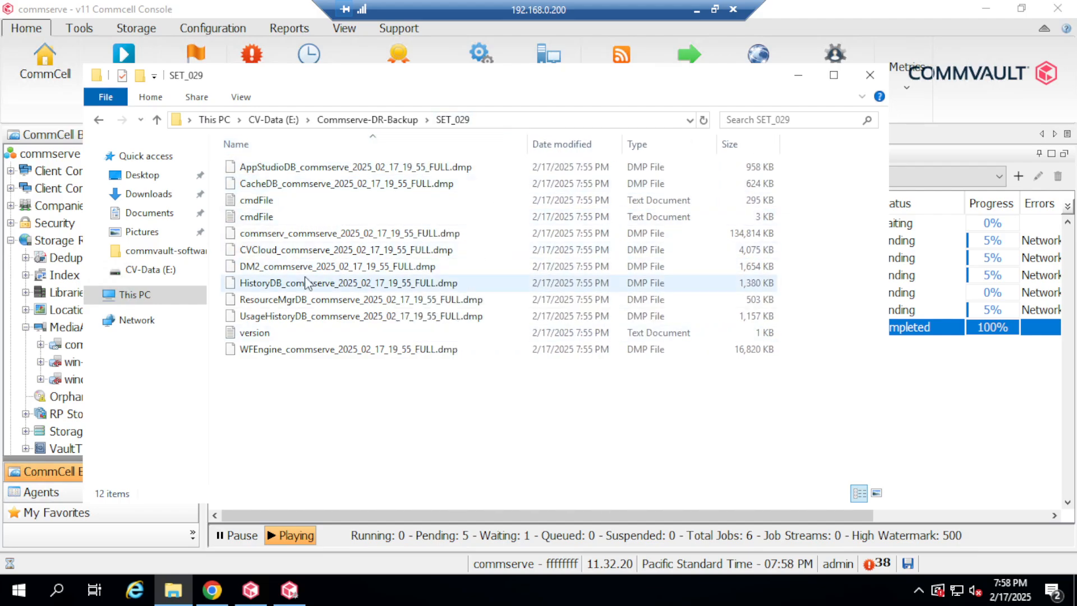
click(870, 75)
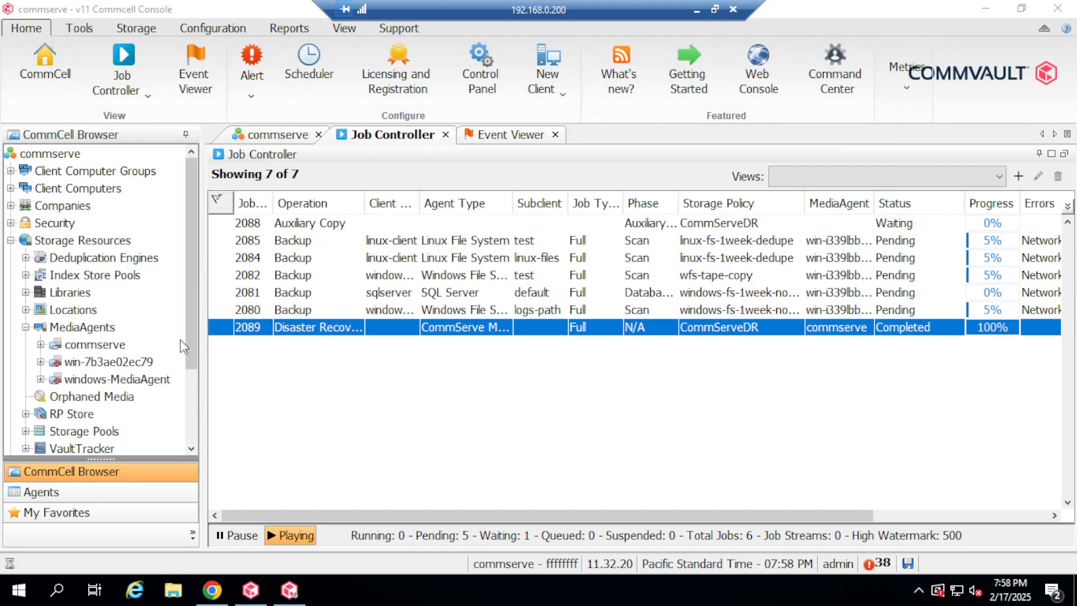
Open Policies > Storage Policies > CommServeDR to list its Primary disk and Synchronous tape copies.
drag(187, 338, 201, 382)
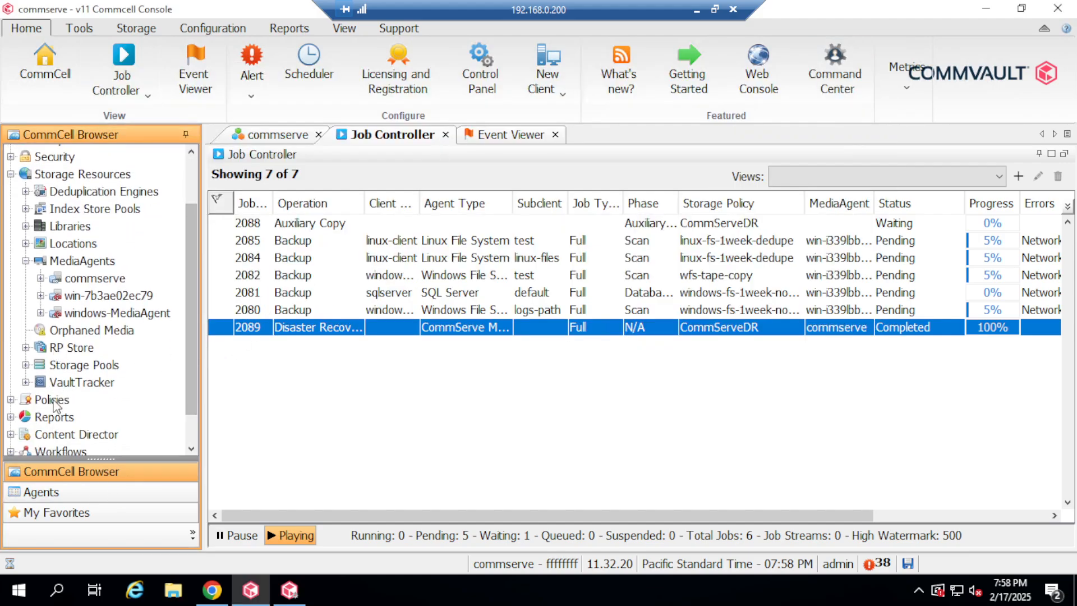
double_click(54, 402)
scroll(140, 423, down, 2)
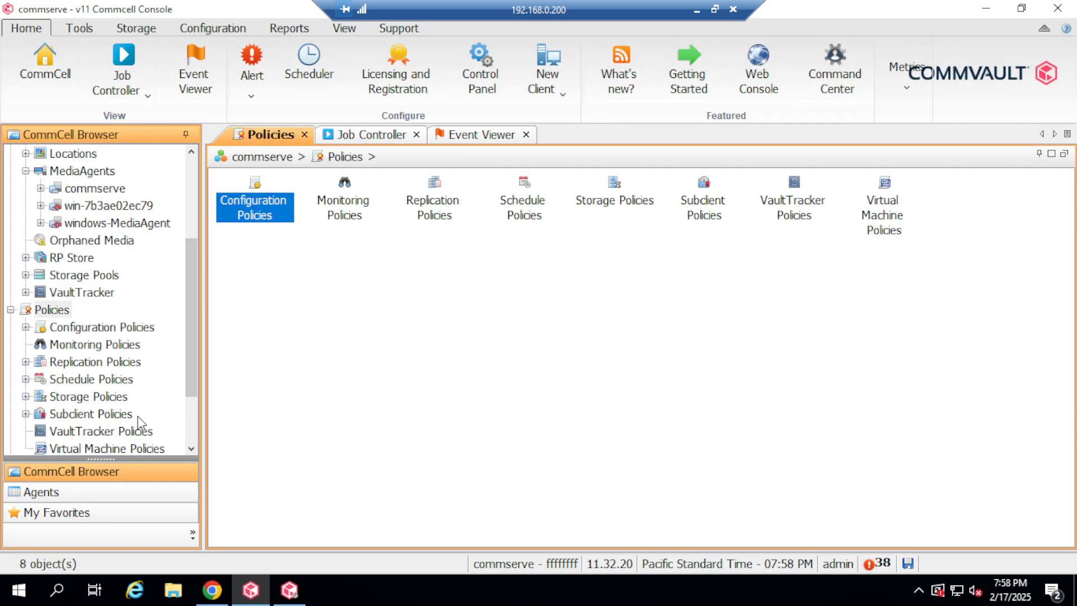
double_click(102, 398)
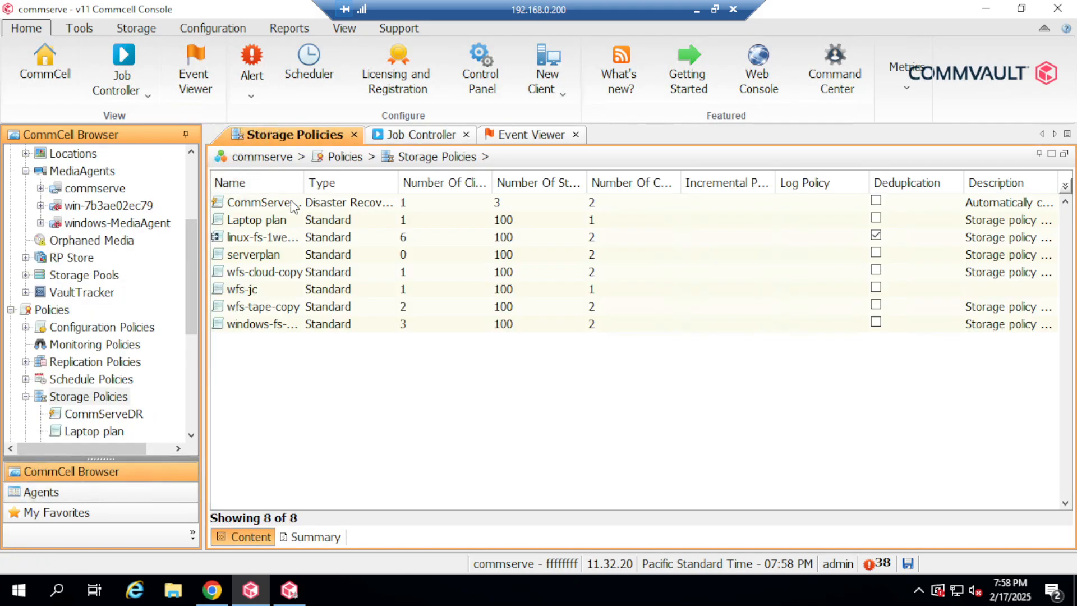
click(285, 203)
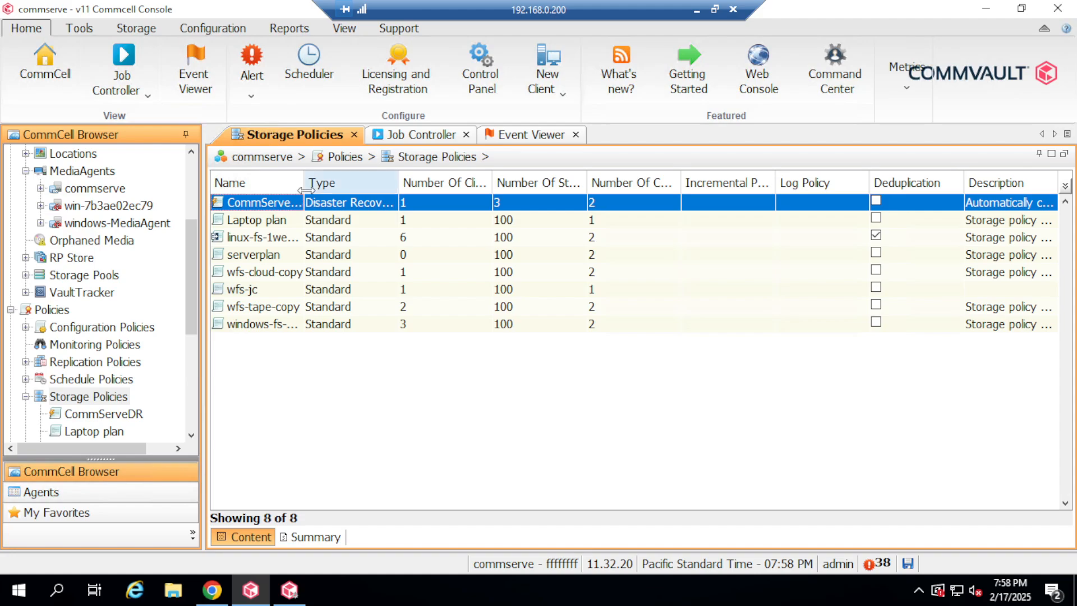
double_click(310, 209)
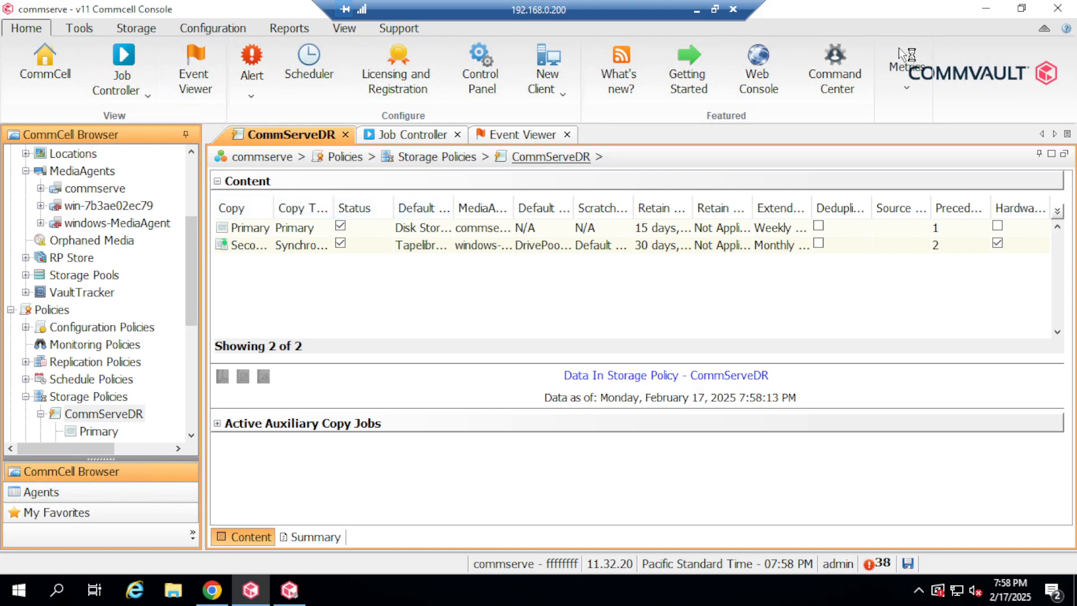
click(1059, 9)
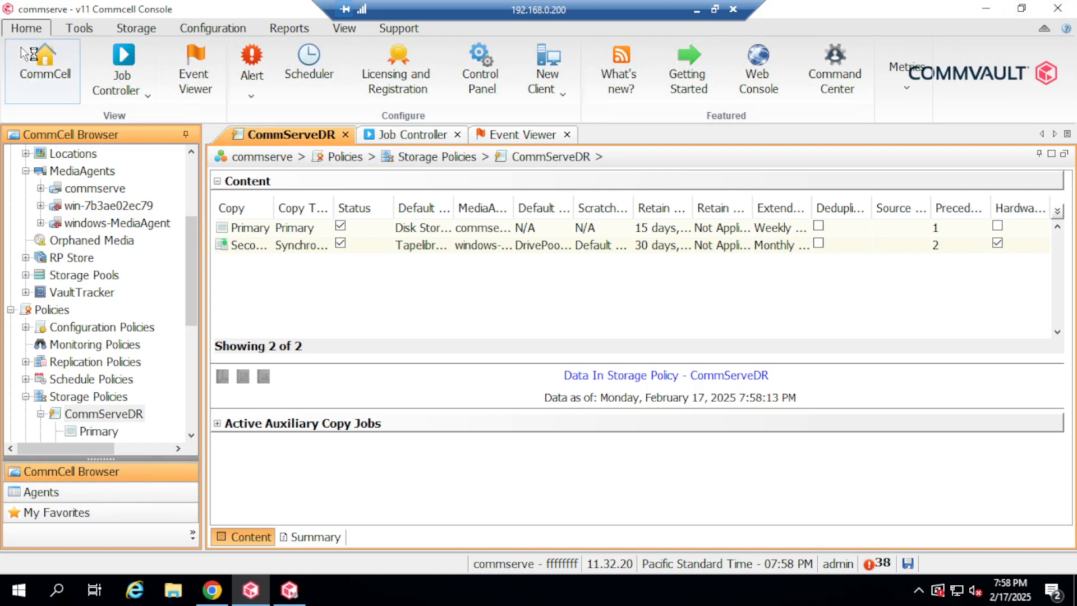
Launch Command Center, dismiss the licence notice, then close the browser and CommCell Console.
click(835, 68)
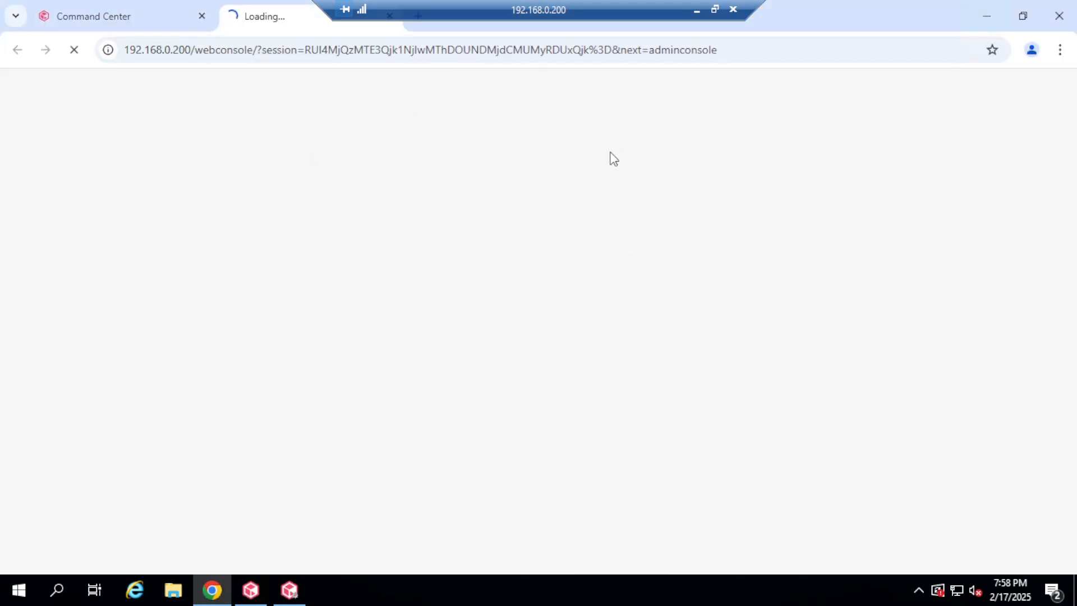
click(202, 16)
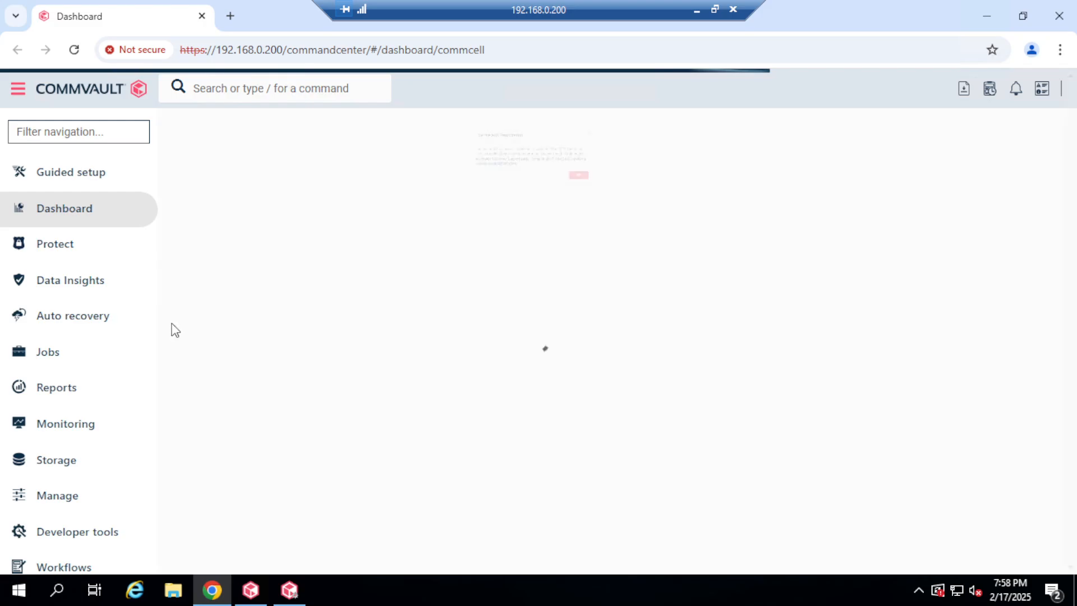
click(696, 216)
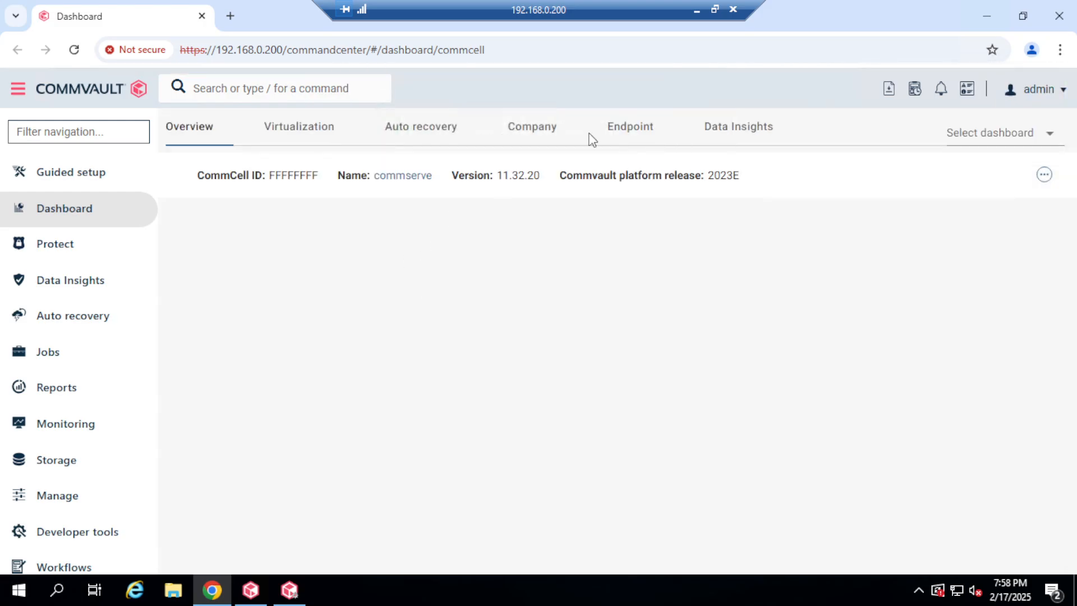
click(1063, 17)
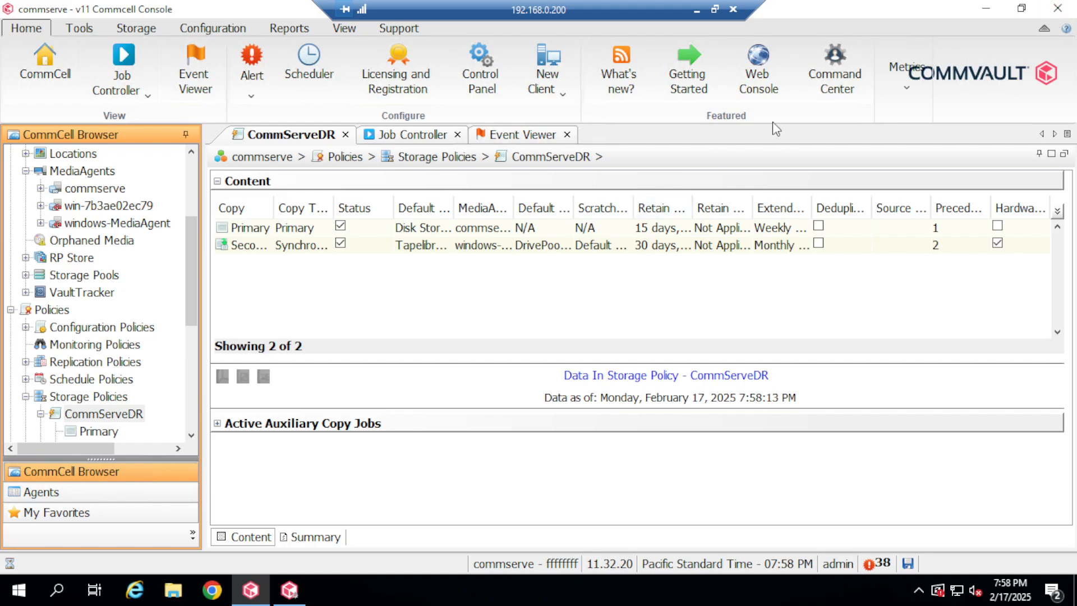
click(1063, 10)
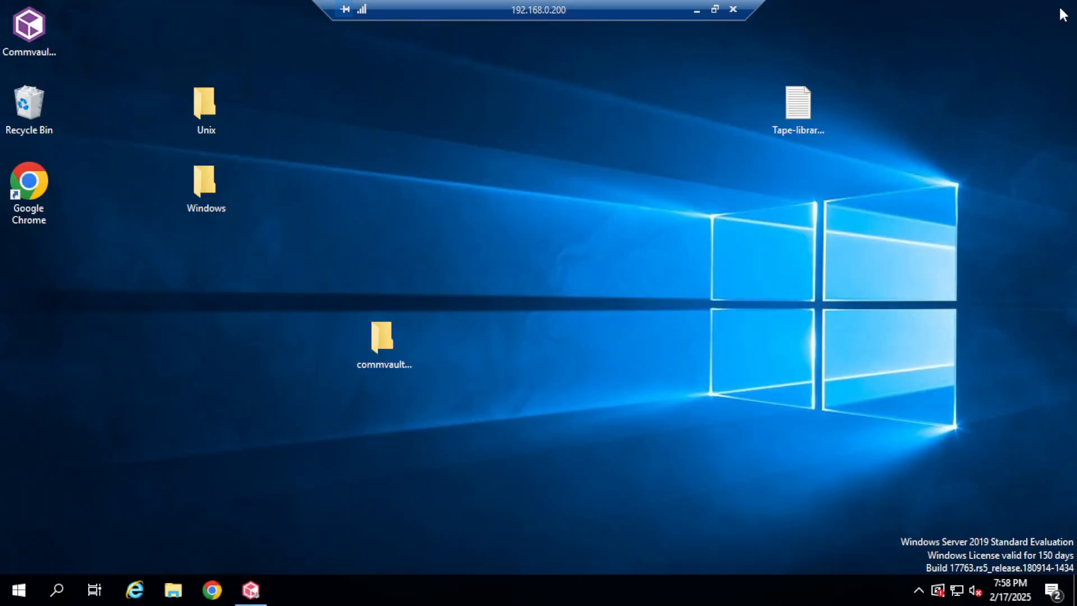
Restore Process Manager and stop all Commvault services from its Services list.
click(251, 590)
click(528, 126)
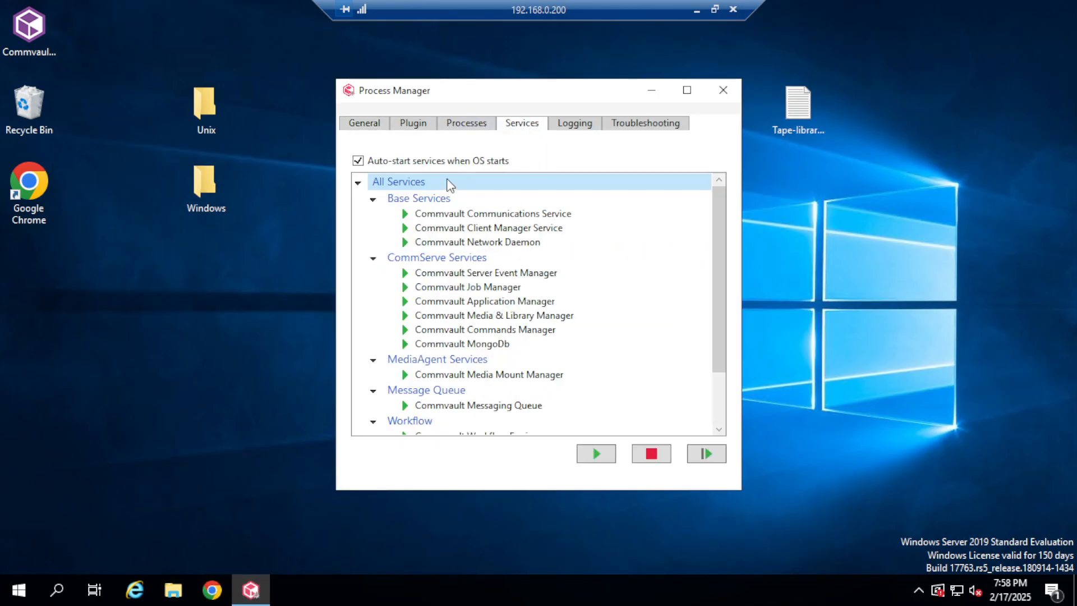
click(653, 456)
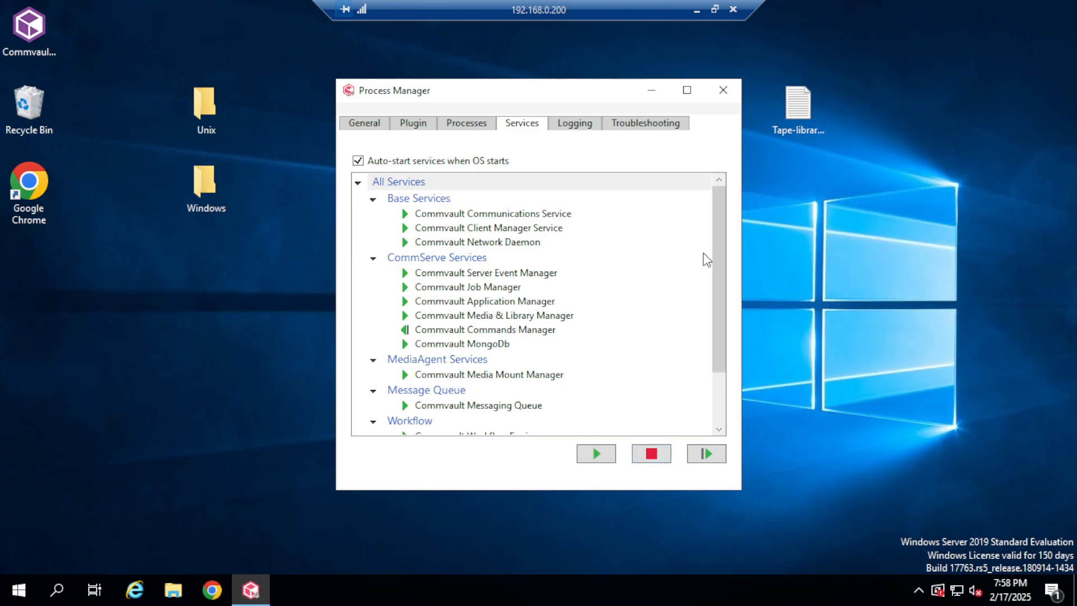
mouse_move(578, 329)
scroll(549, 298, down, 3)
scroll(557, 290, up, 3)
scroll(681, 351, down, 3)
scroll(661, 344, up, 3)
mouse_move(675, 343)
scroll(675, 336, down, 3)
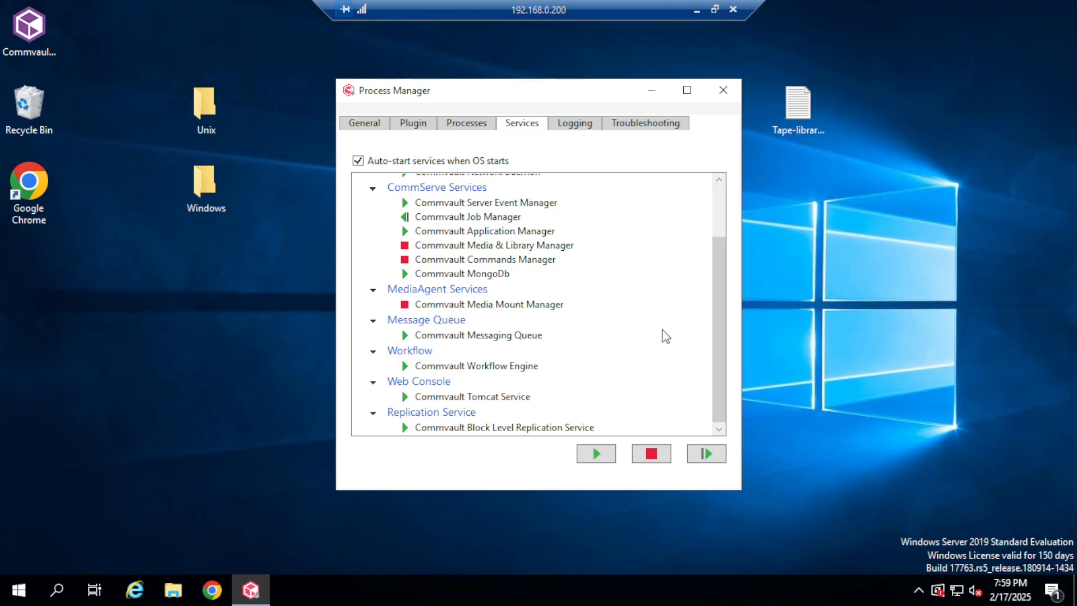
Close Process Manager and return the remote session to full screen.
click(715, 9)
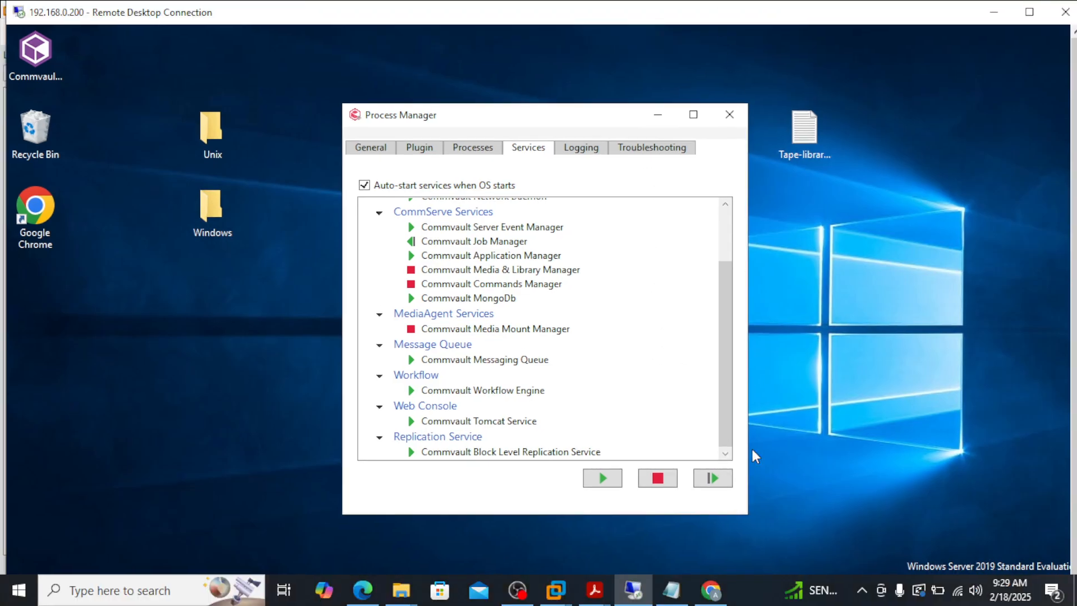
click(762, 589)
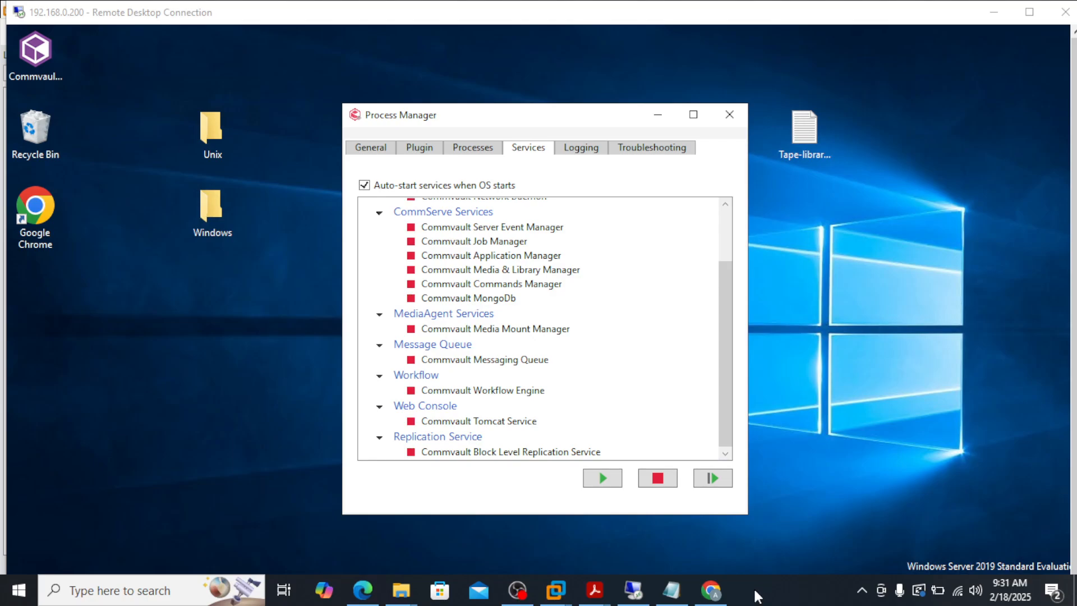
click(717, 340)
mouse_move(721, 340)
mouse_down()
mouse_move(716, 273)
mouse_move(721, 340)
mouse_up()
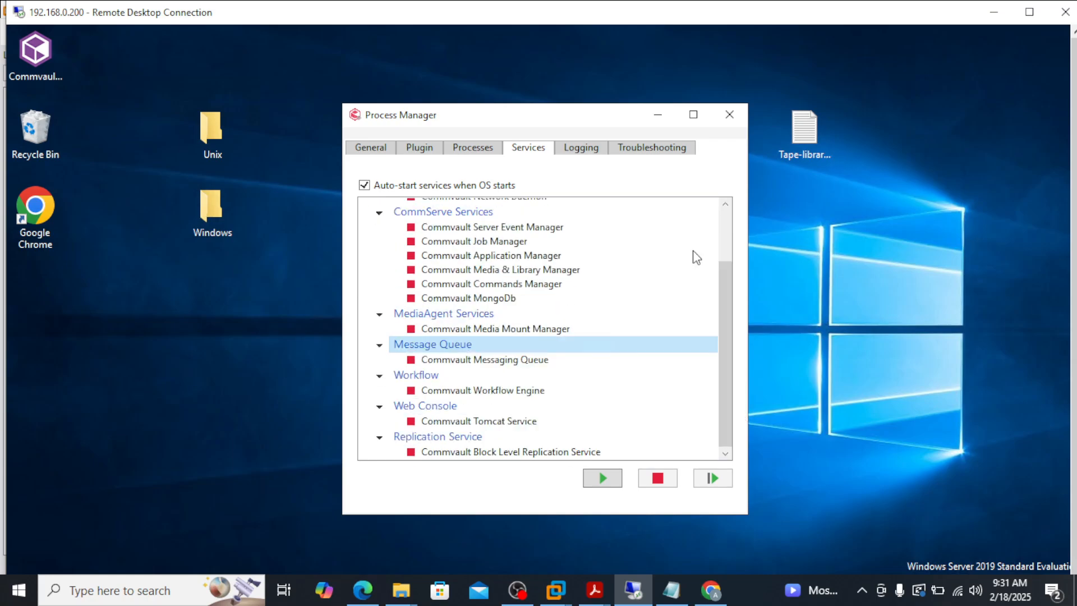
click(729, 115)
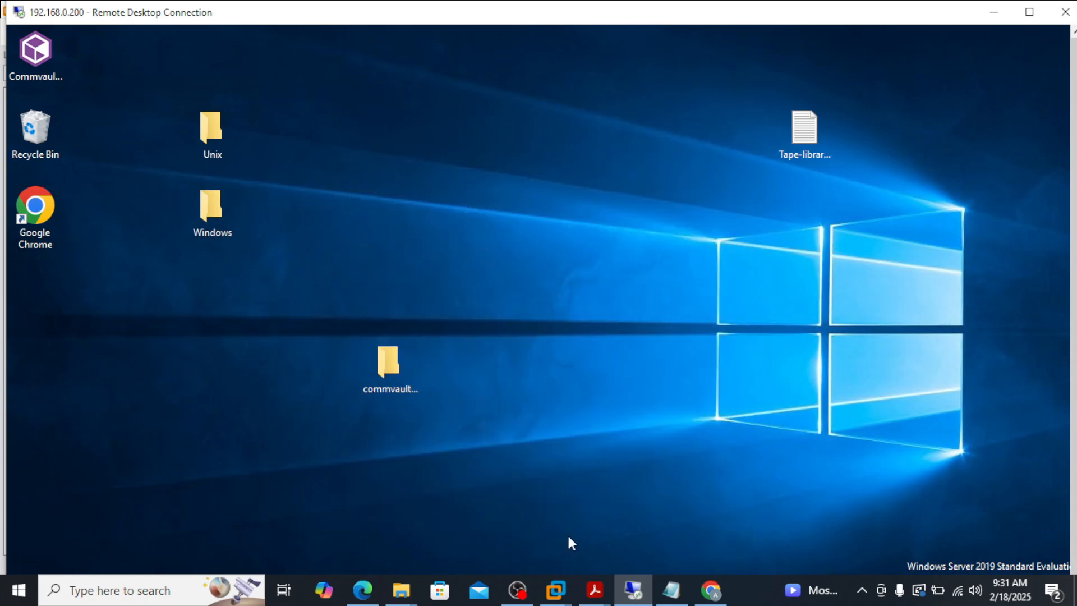
click(1028, 13)
Browse to commvault-softwares\MR-windows-11.32.83 and bring up the context menu for InstallUpdates.
double_click(388, 331)
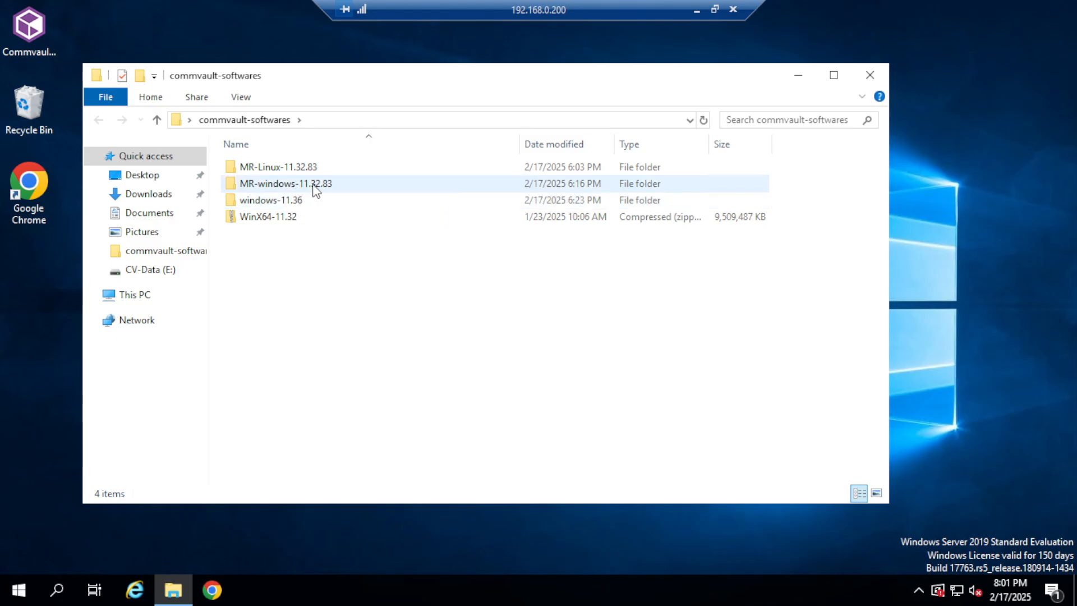
click(345, 189)
double_click(344, 185)
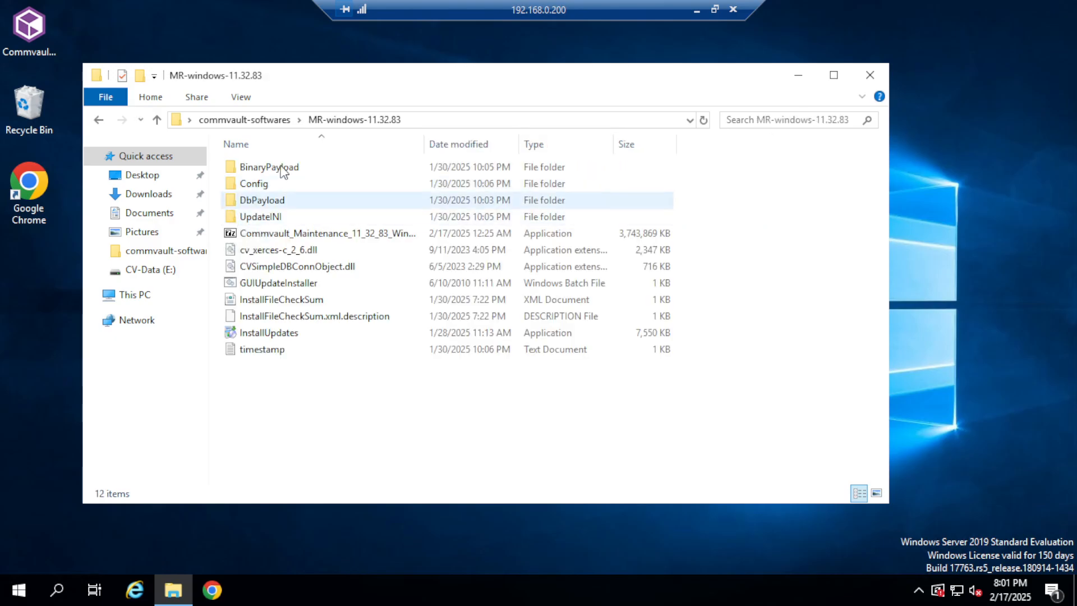
click(447, 125)
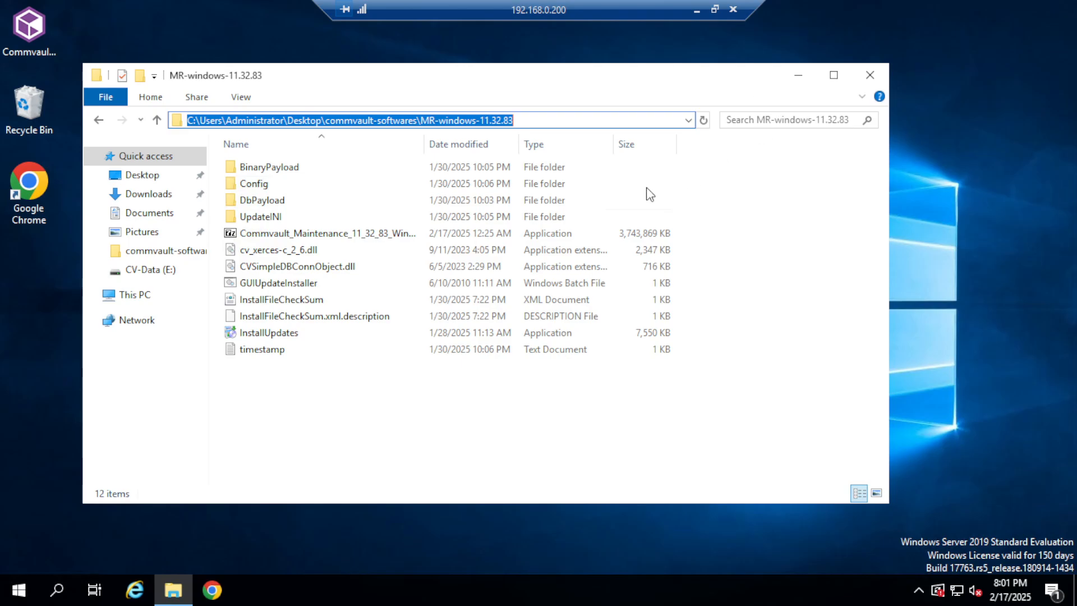
click(528, 119)
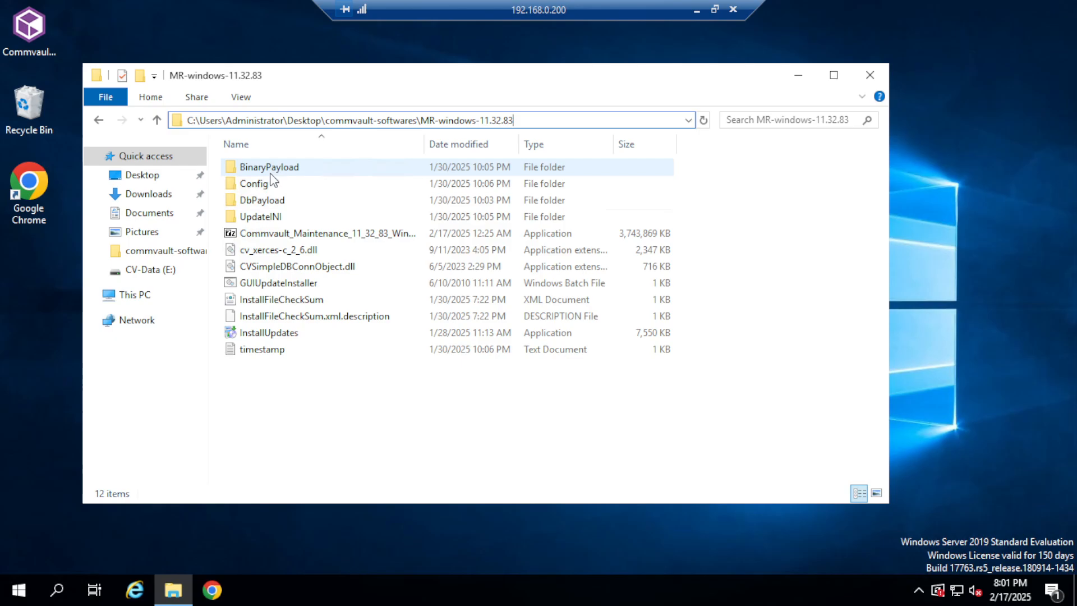
click(292, 336)
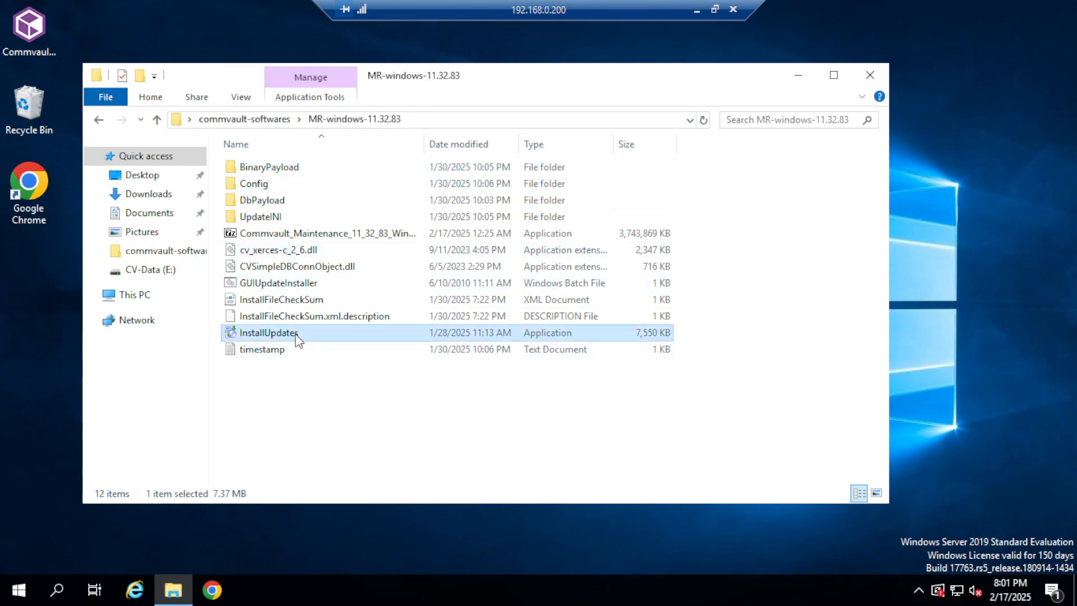
right_click(296, 335)
Run InstallUpdates as administrator and install Maintenance Release 83 in English up to the Services Start page.
click(367, 68)
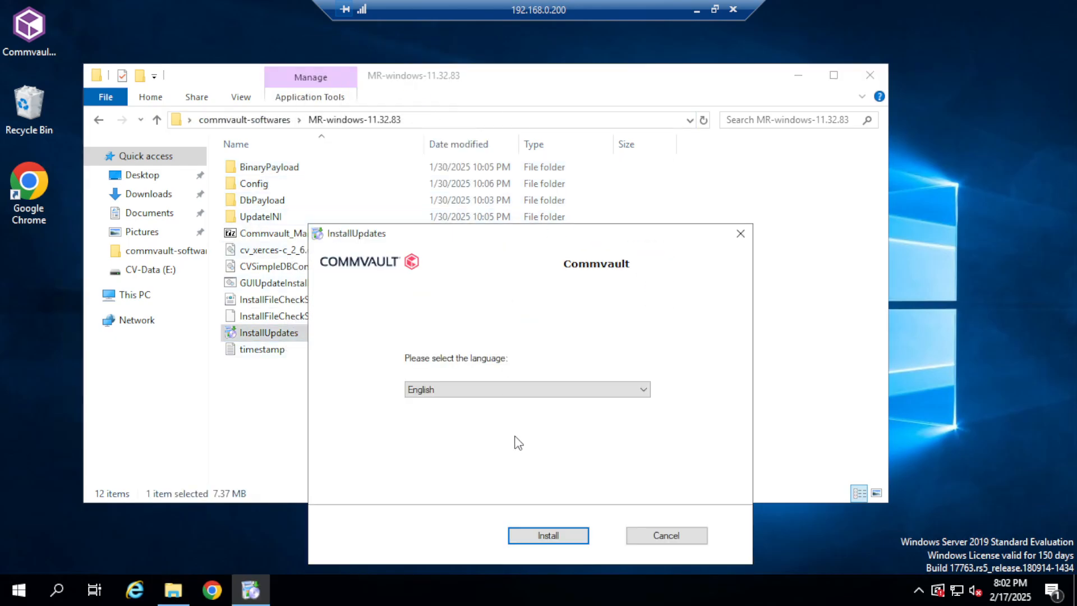
drag(519, 233, 669, 138)
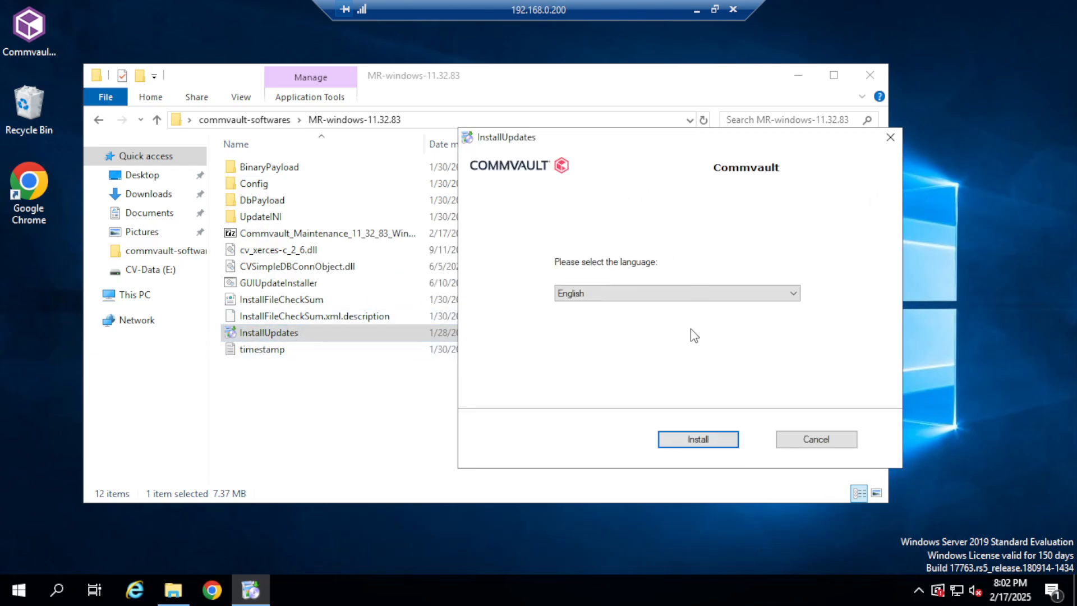
click(697, 437)
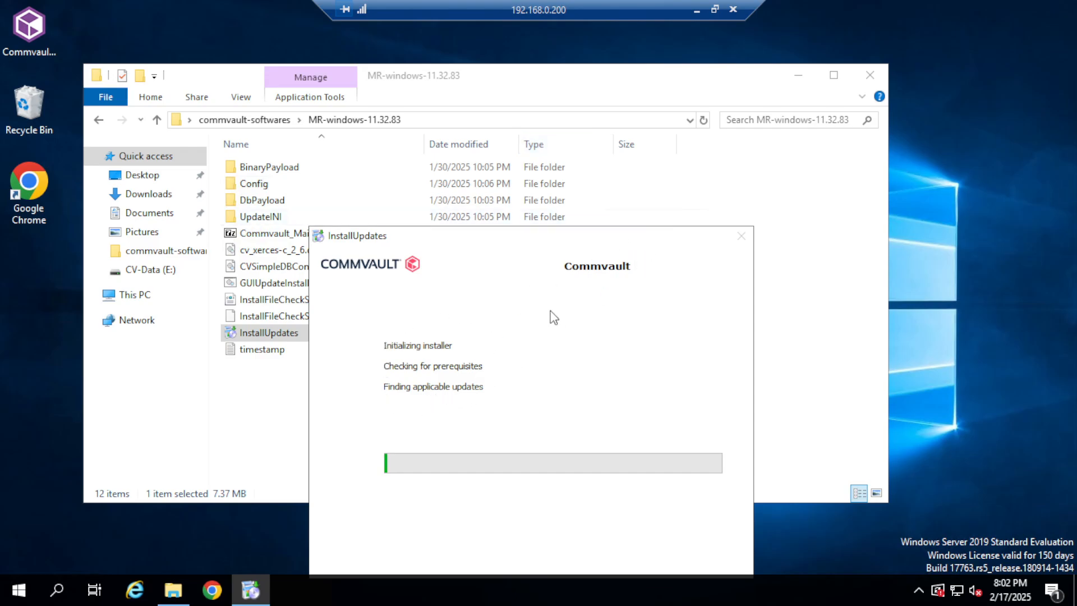
drag(598, 241, 605, 185)
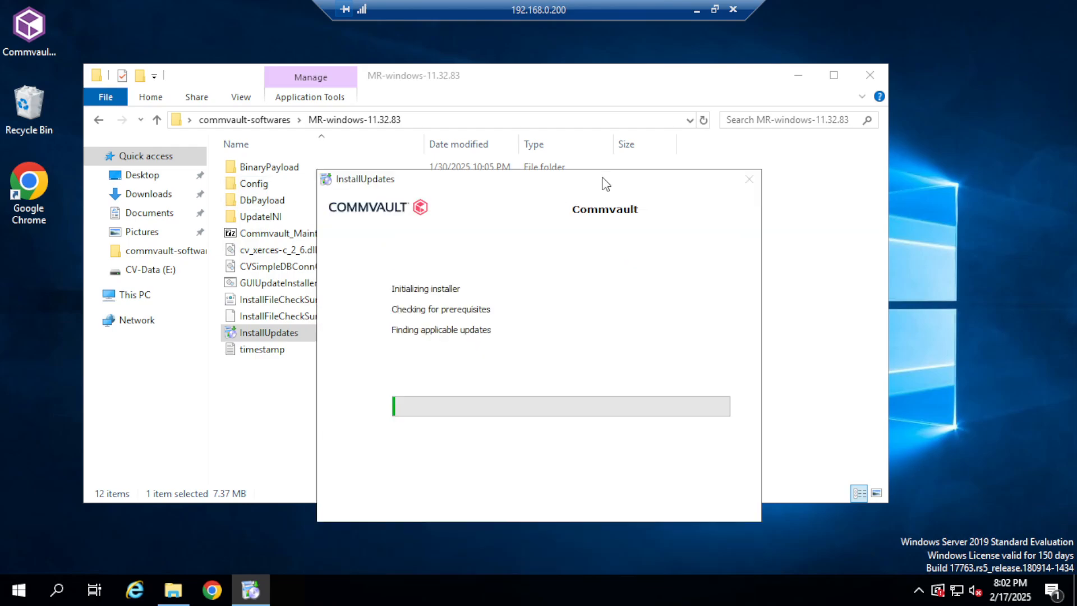
click(715, 10)
click(741, 587)
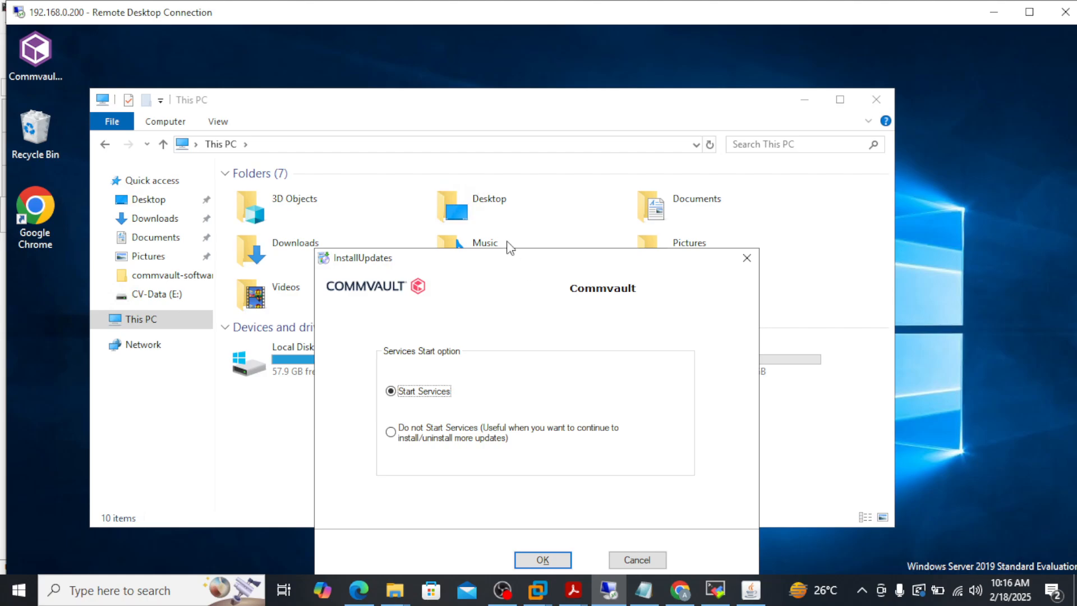
Keep Start Services selected and let the installer restart services and reach its Finish page.
click(543, 560)
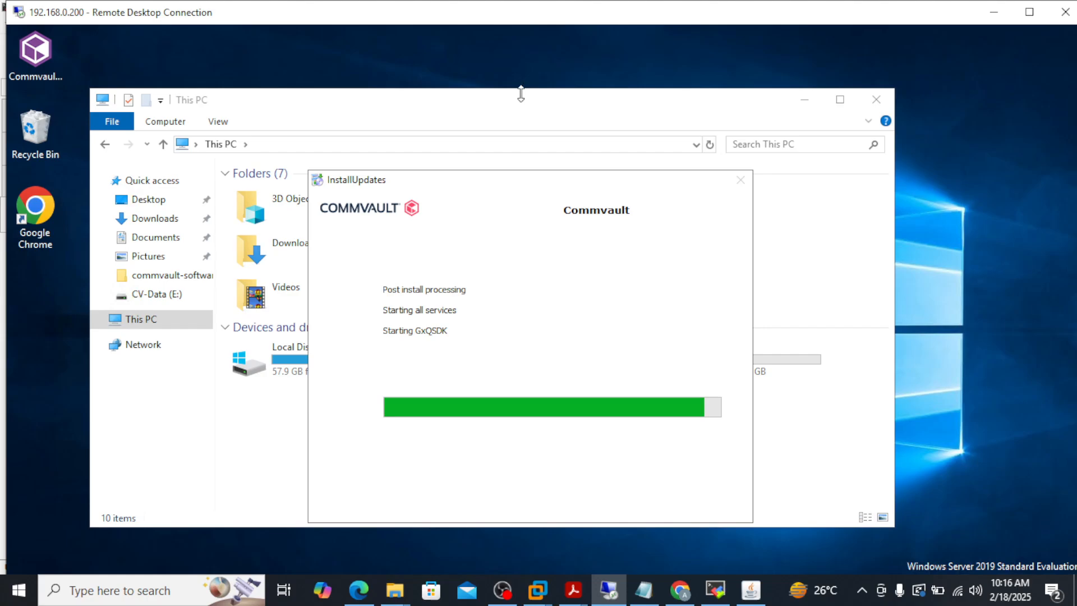
drag(527, 185, 497, 121)
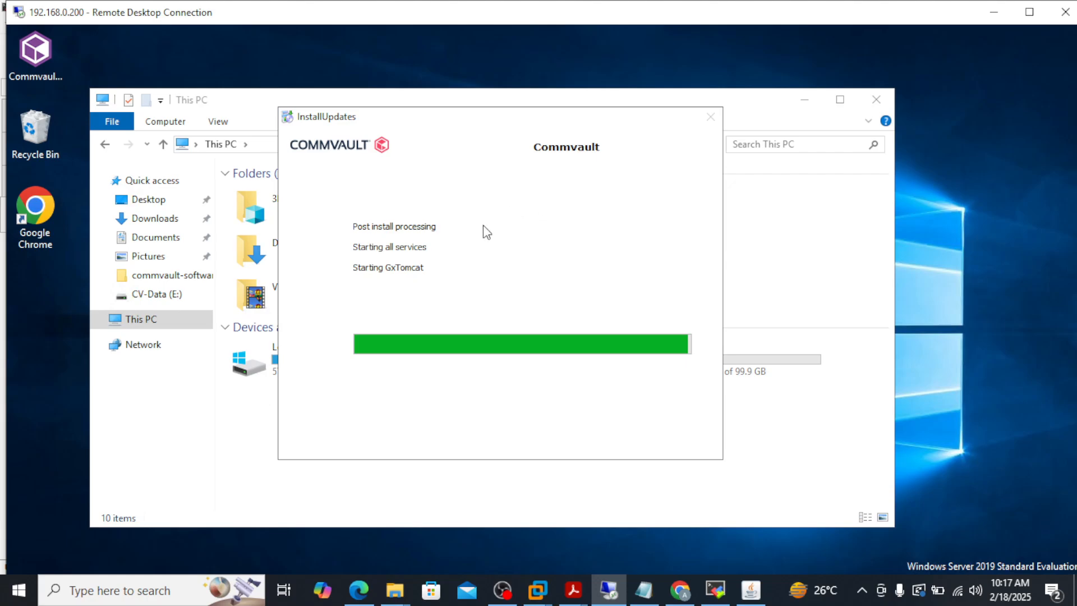
click(25, 590)
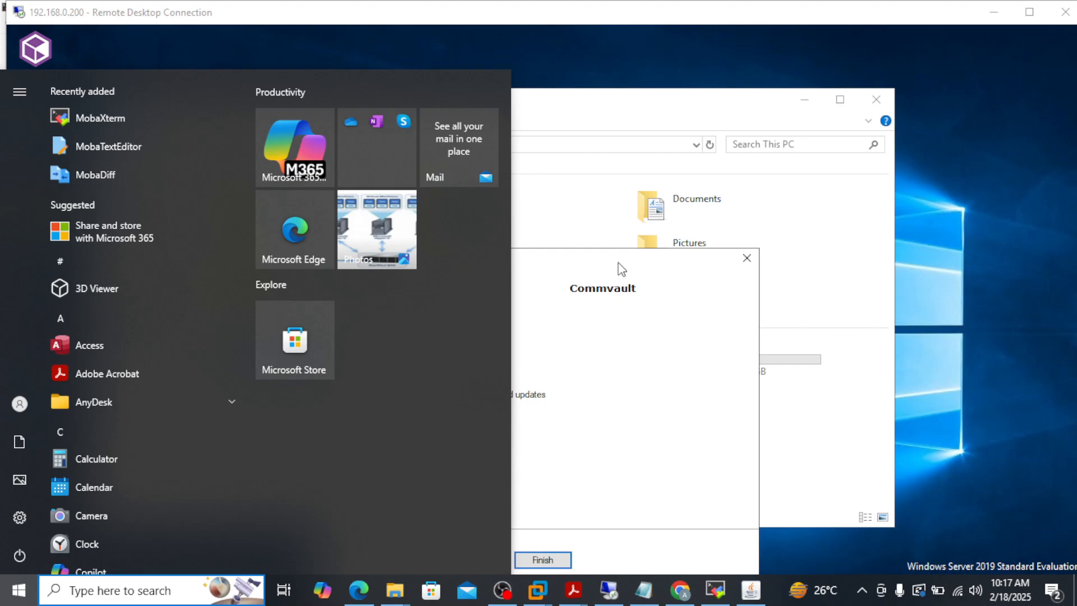
Close the finished installer and confirm in Process Manager that version 11.32.83 services are all running.
click(621, 269)
click(543, 560)
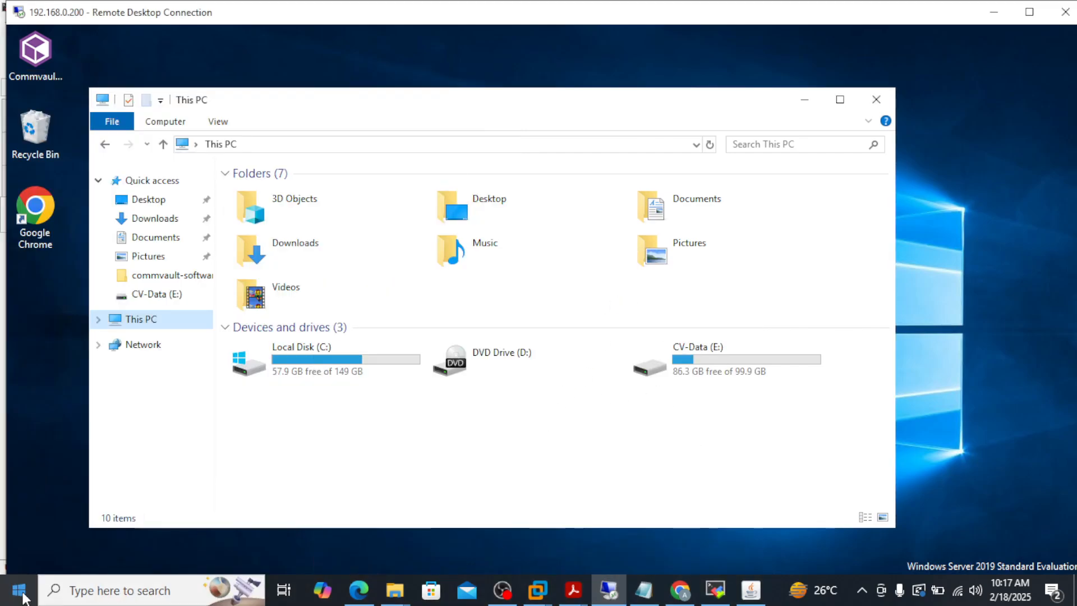
key(super)
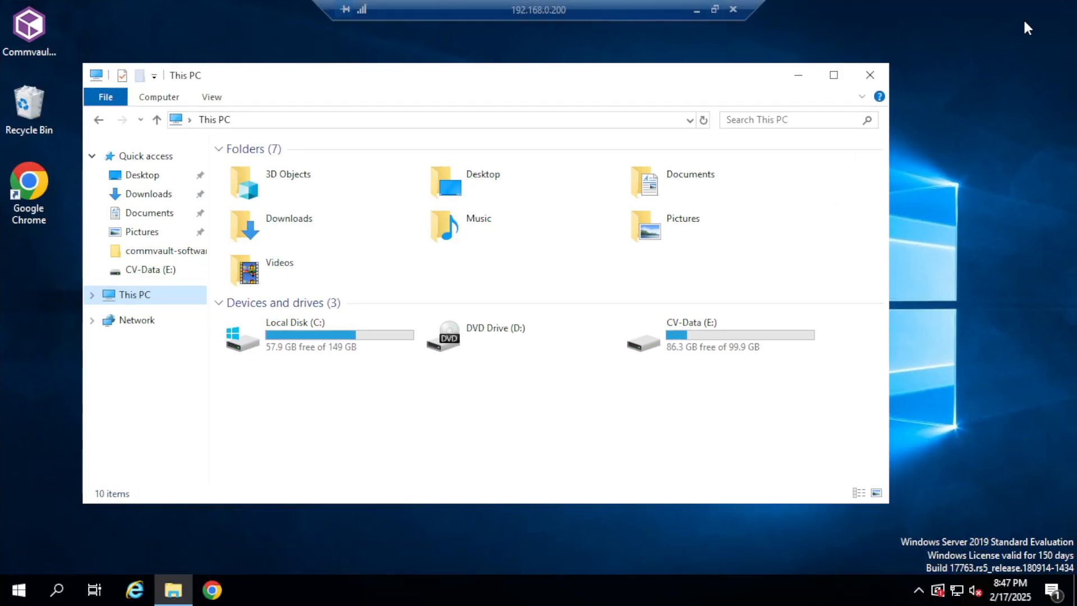
click(28, 593)
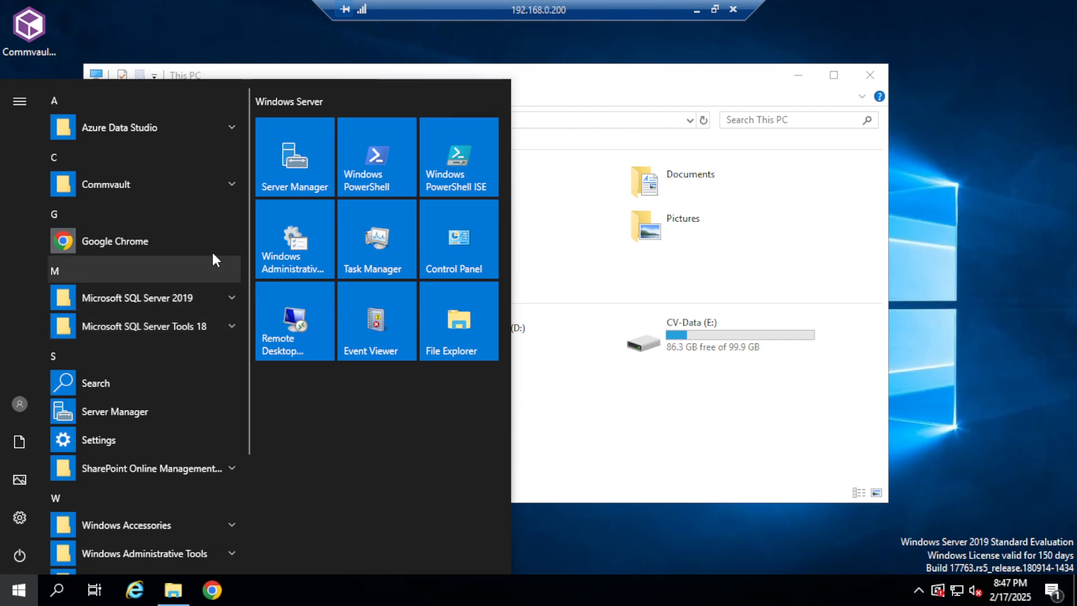
click(228, 193)
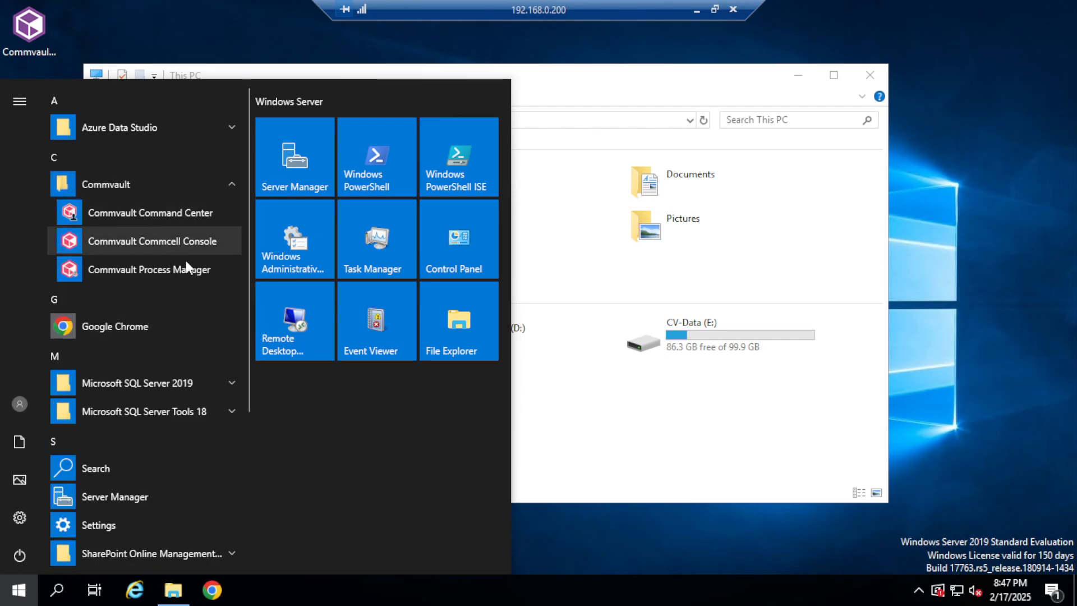
click(168, 270)
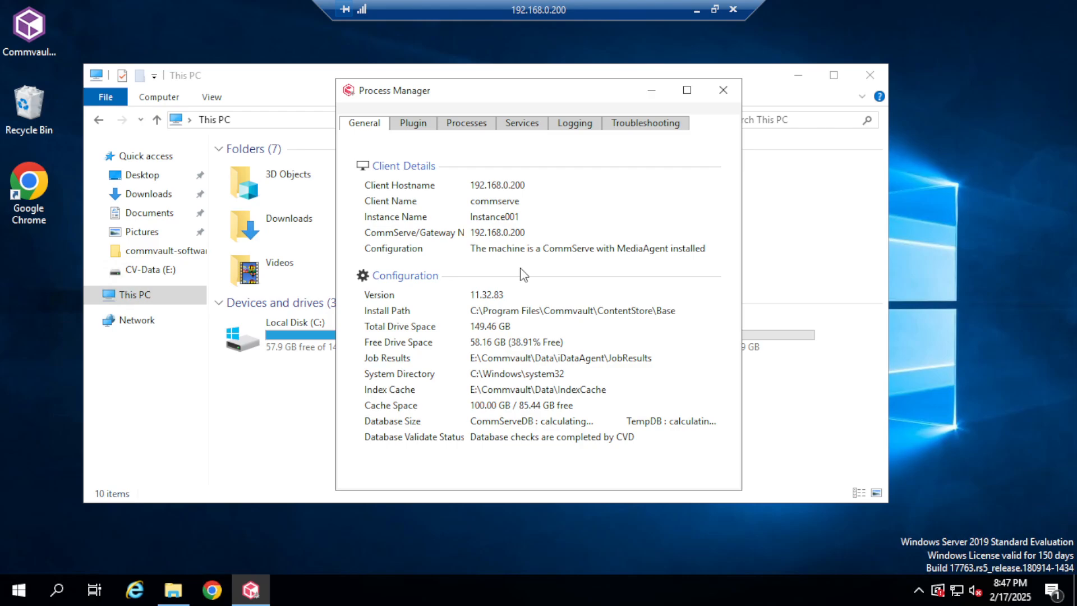
drag(513, 295, 470, 301)
click(517, 124)
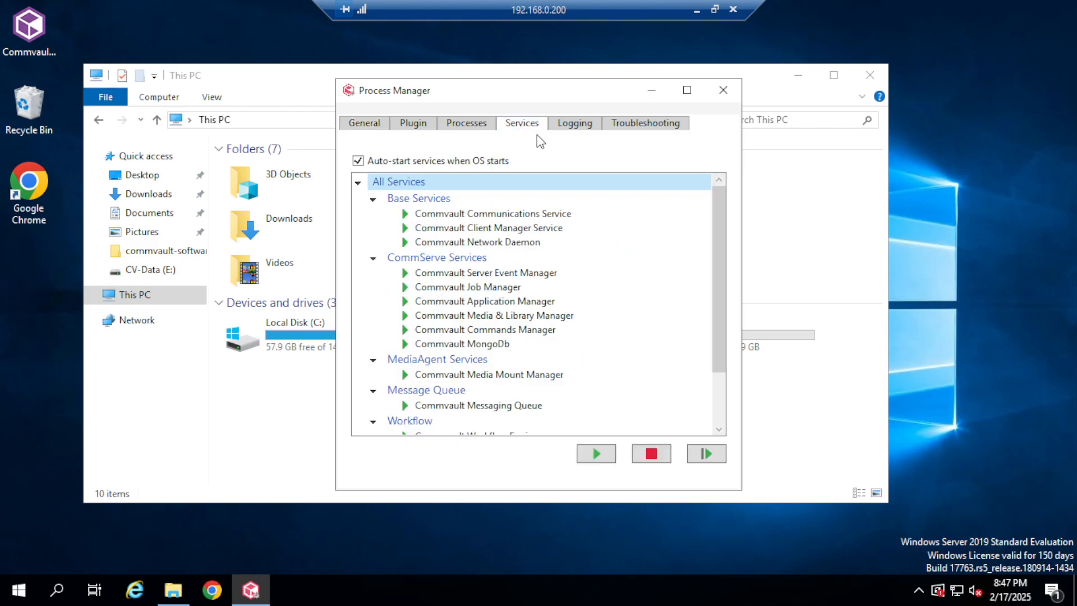
scroll(540, 352, down, 3)
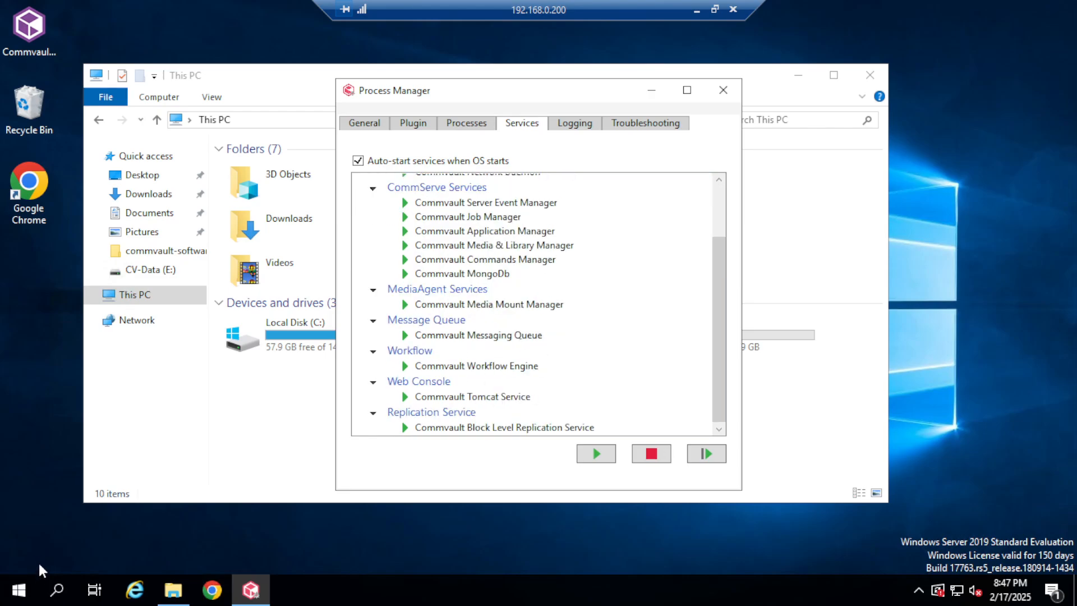
Launch the CommCell Console from the Commvault Start menu group.
click(28, 590)
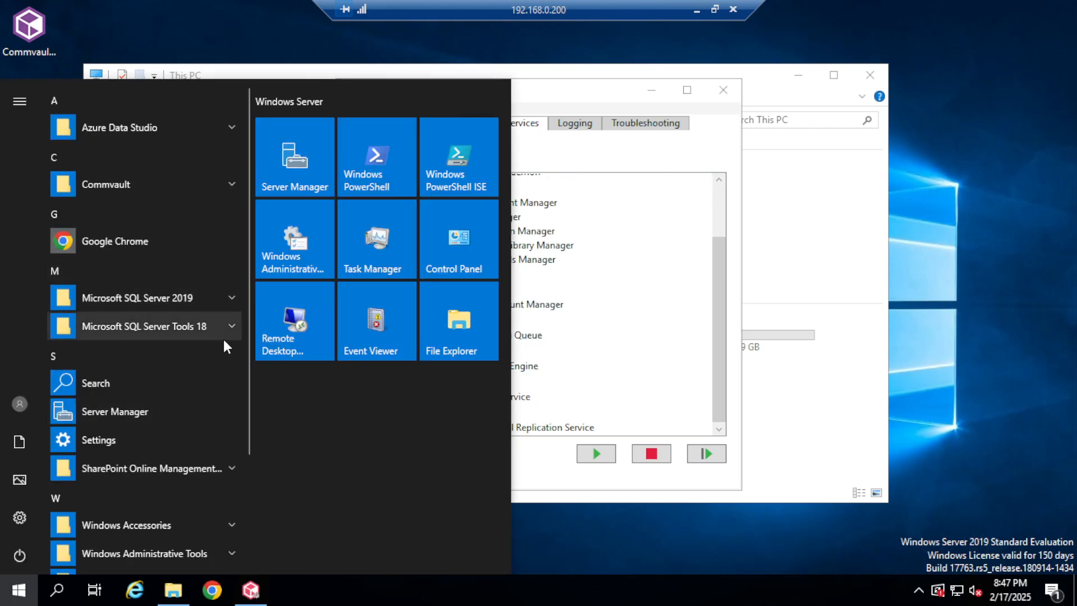
click(235, 185)
click(186, 253)
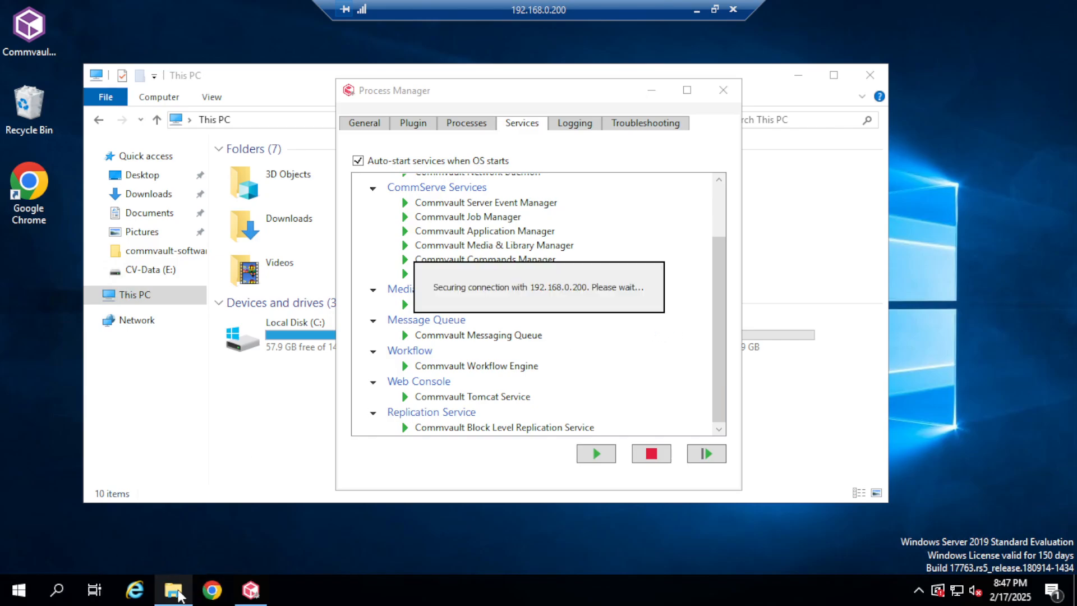
Log in to CommCell 192.168.0.200 with the user name and password, then minimize Process Manager.
click(180, 590)
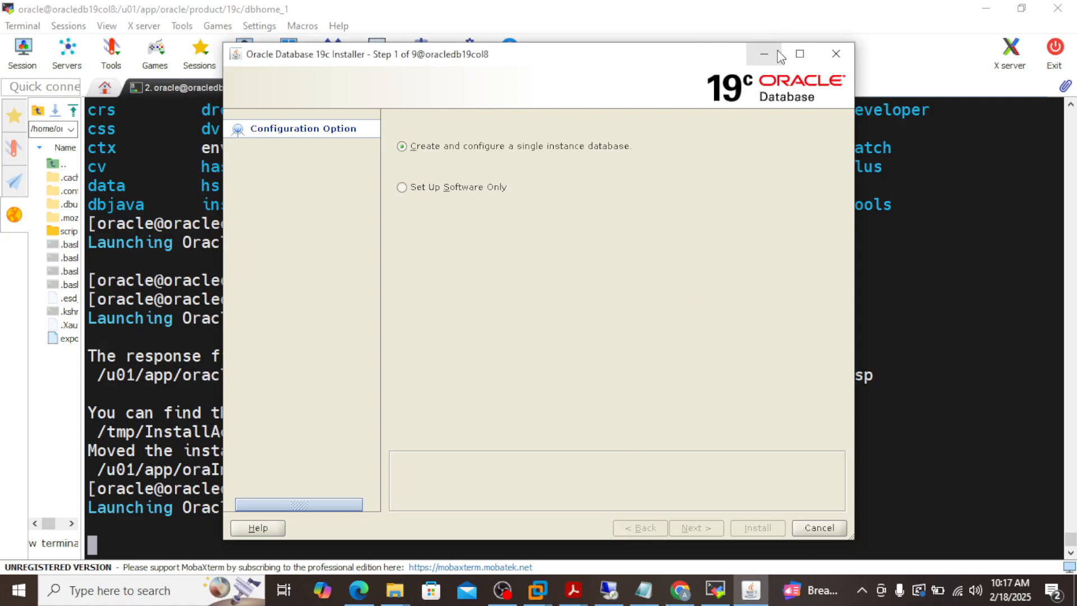
click(764, 54)
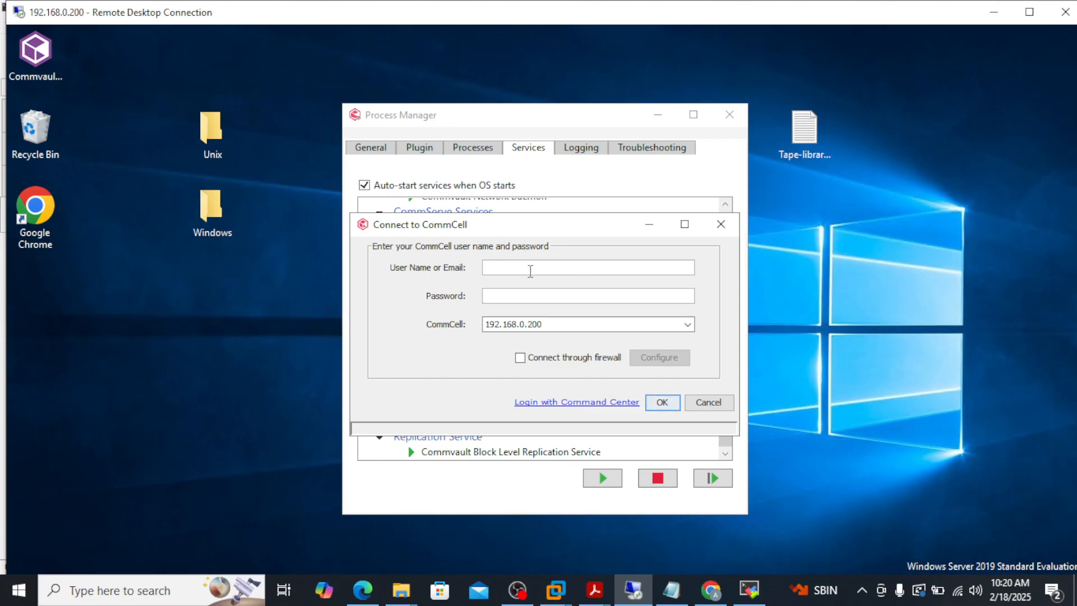
text(admin)
key(Tab)
text(*************)
click(660, 402)
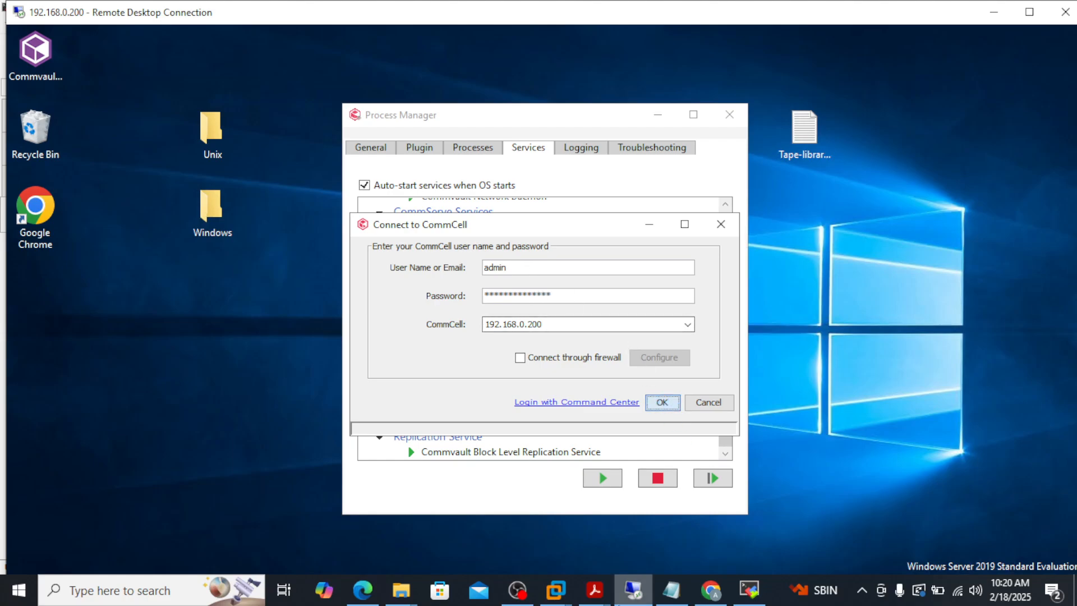
click(654, 116)
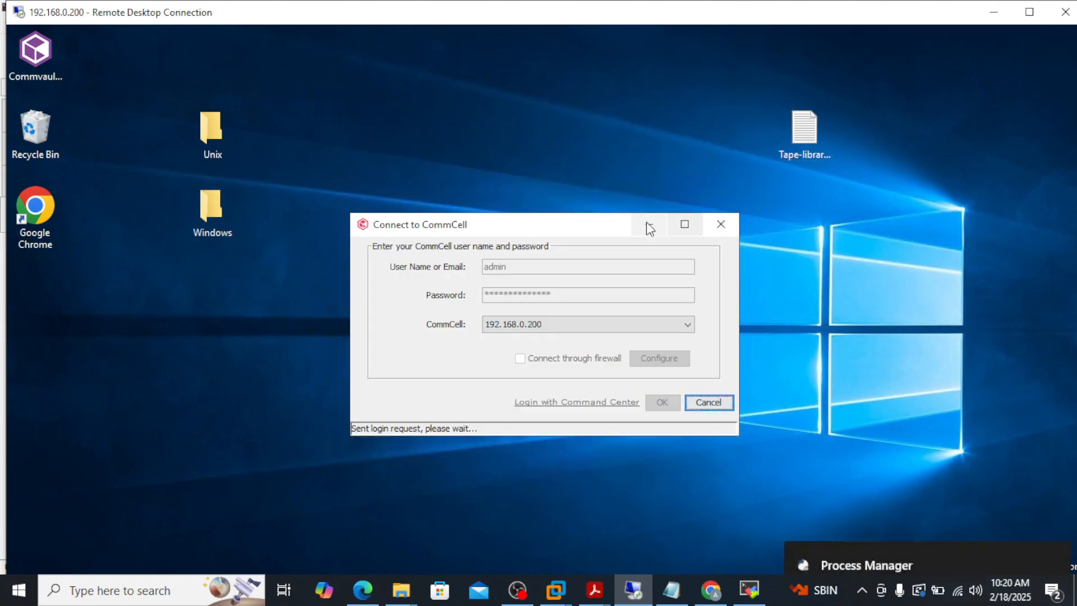
click(649, 228)
Open commvault-softwares on the desktop and look inside MR-windows-11.32.83.
double_click(400, 364)
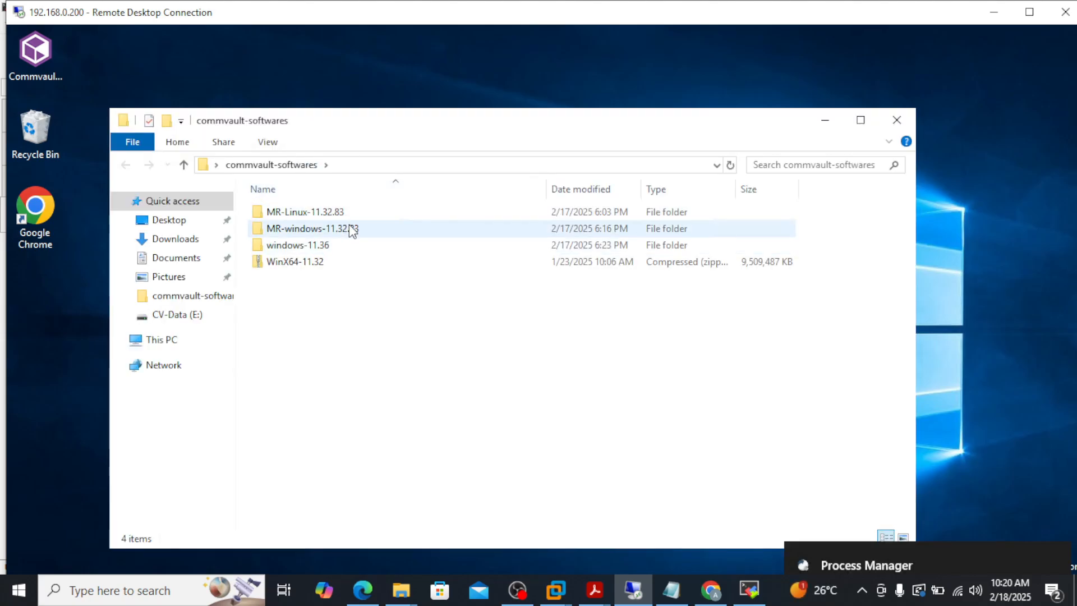
double_click(354, 230)
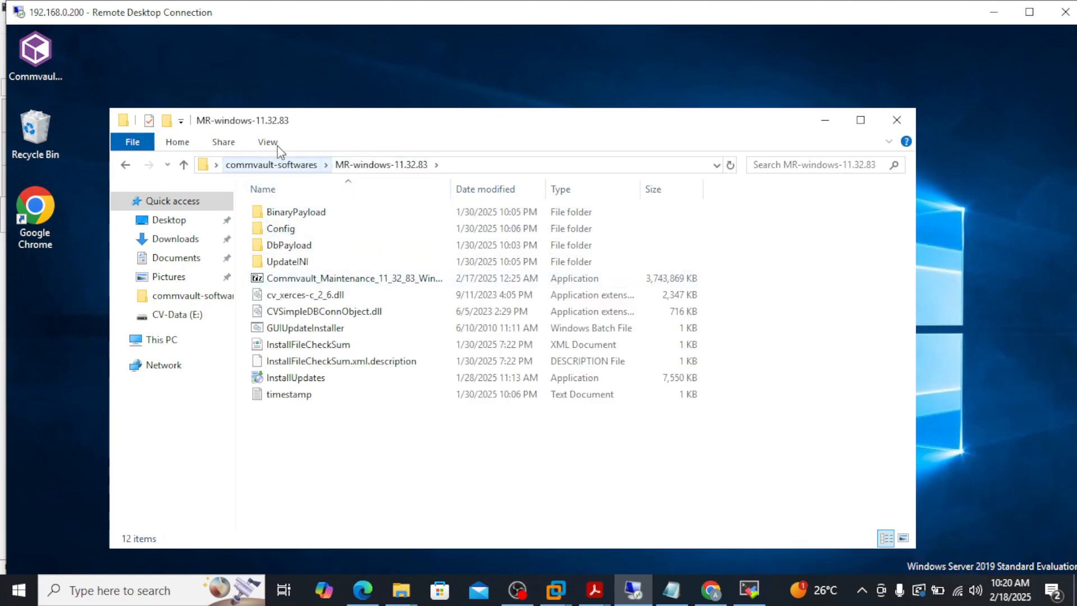
click(302, 169)
Open MR-Linux-11.32.83, inspect its TAR file's actions, and close the License Status reminder.
double_click(337, 212)
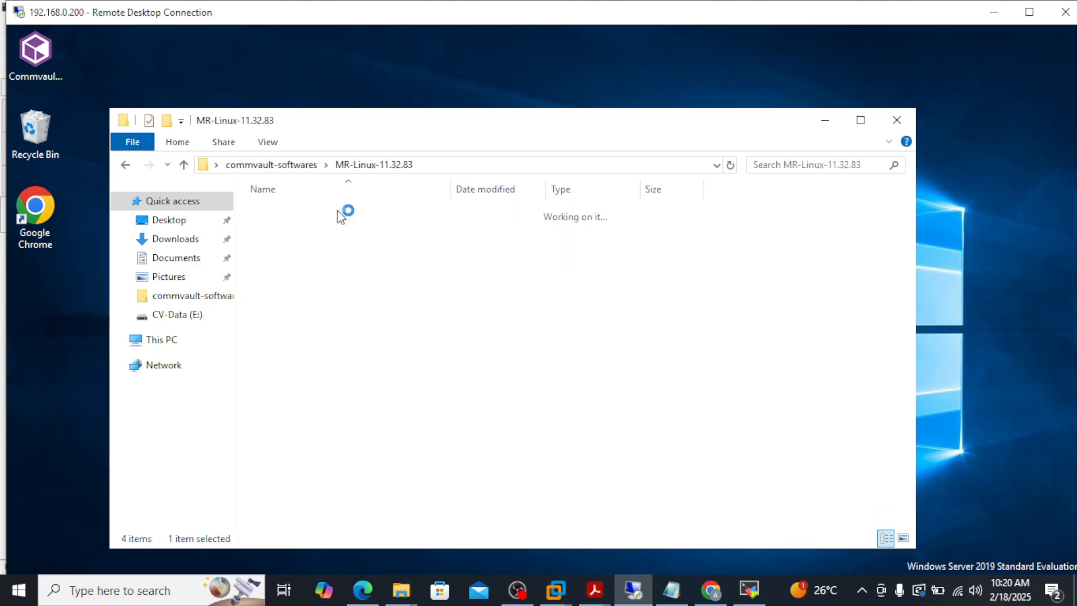
click(389, 214)
right_click(389, 213)
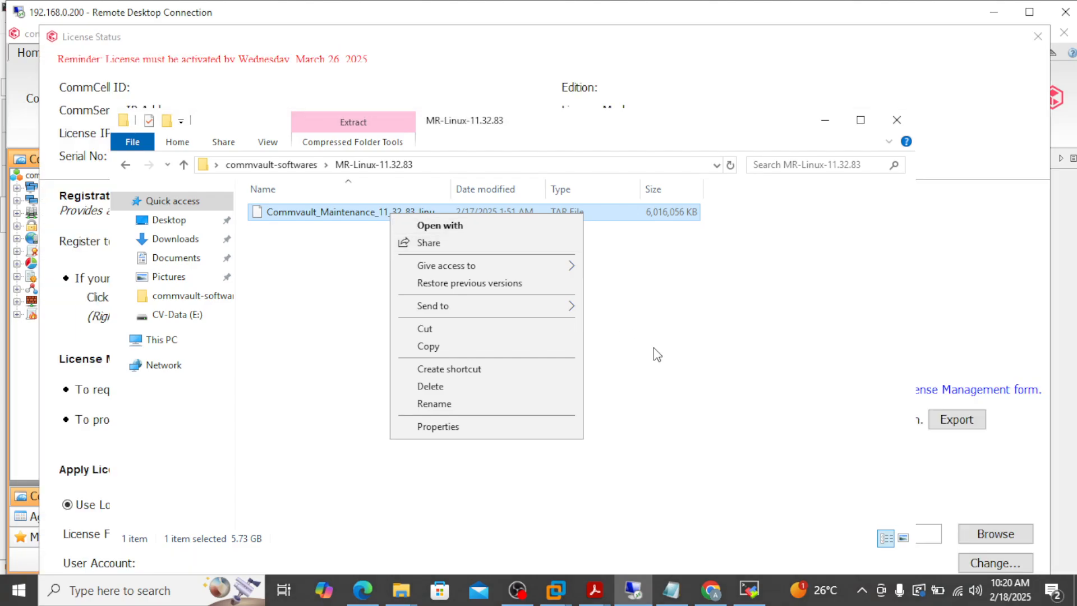
click(659, 239)
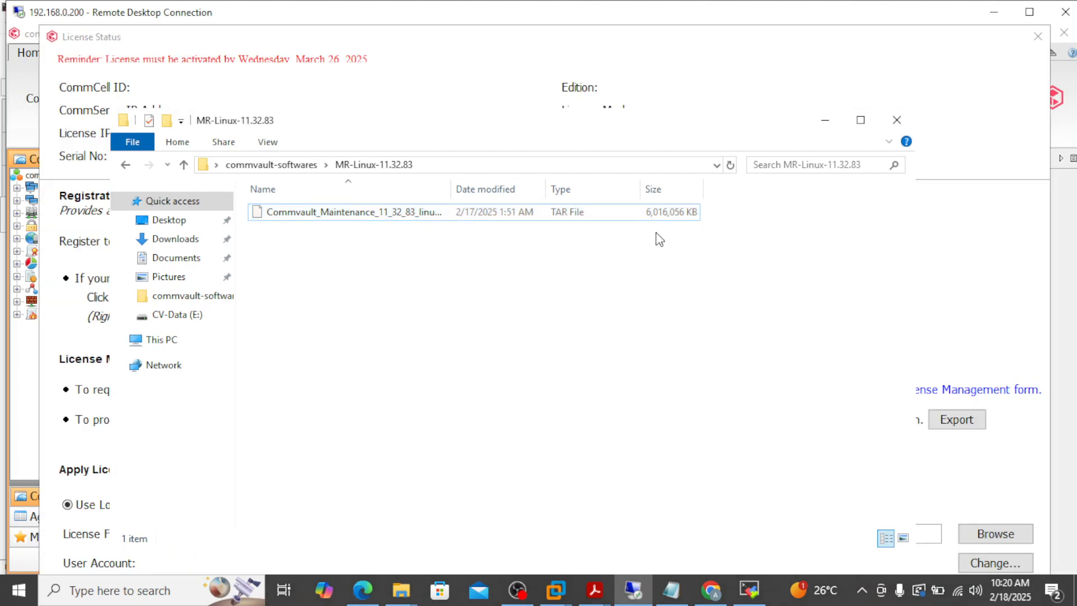
click(1038, 38)
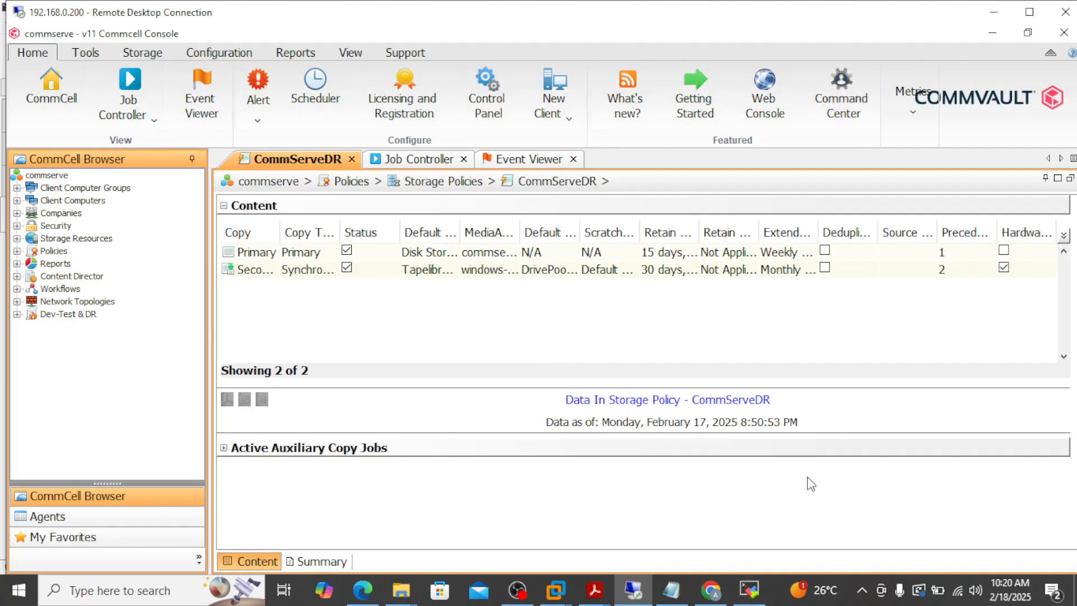
click(773, 585)
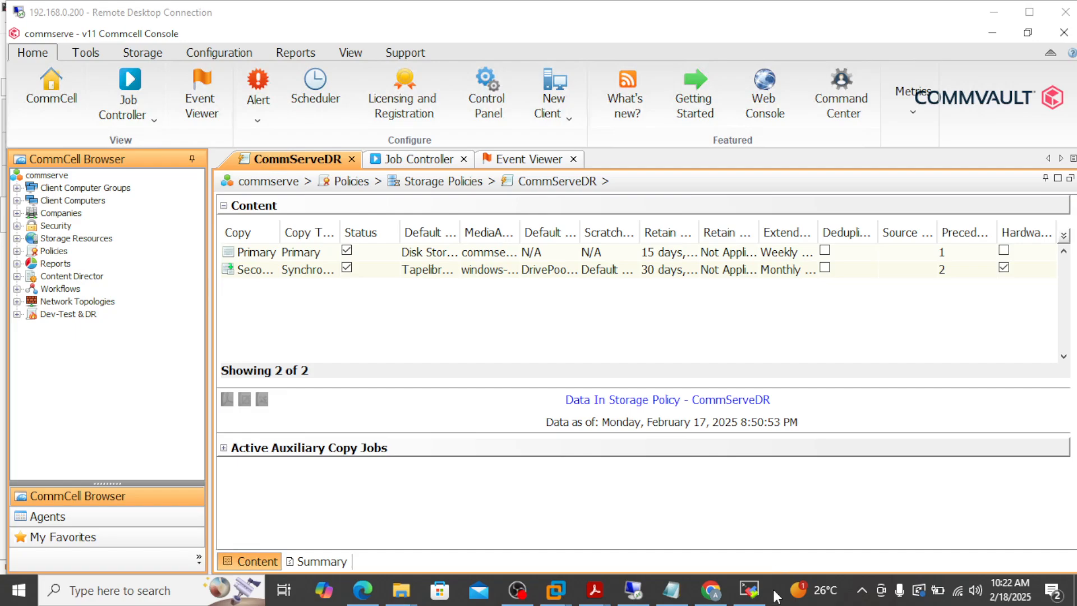
click(86, 52)
click(83, 118)
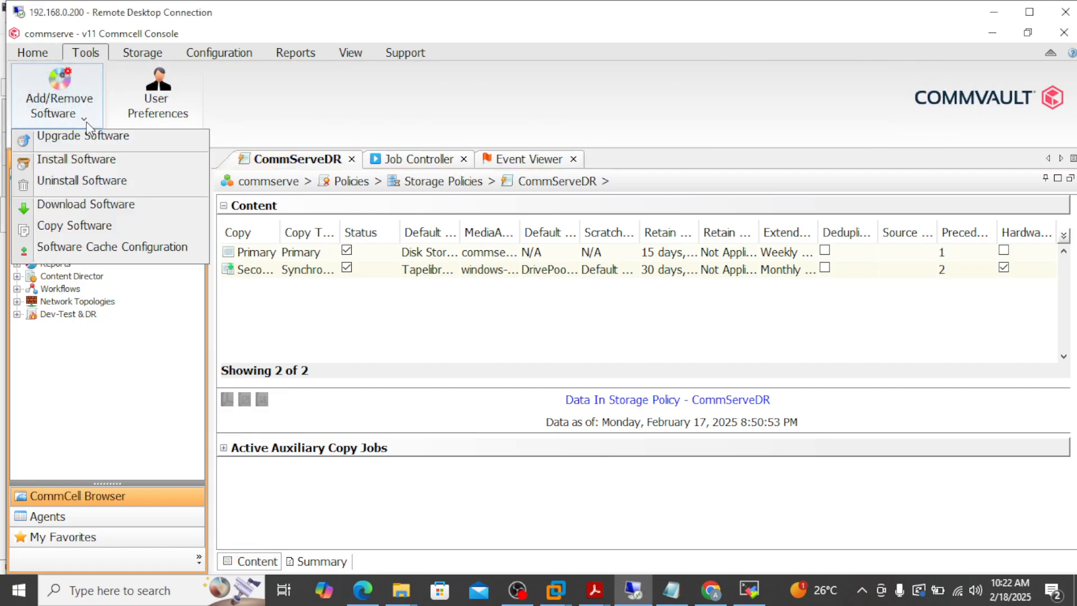
click(126, 248)
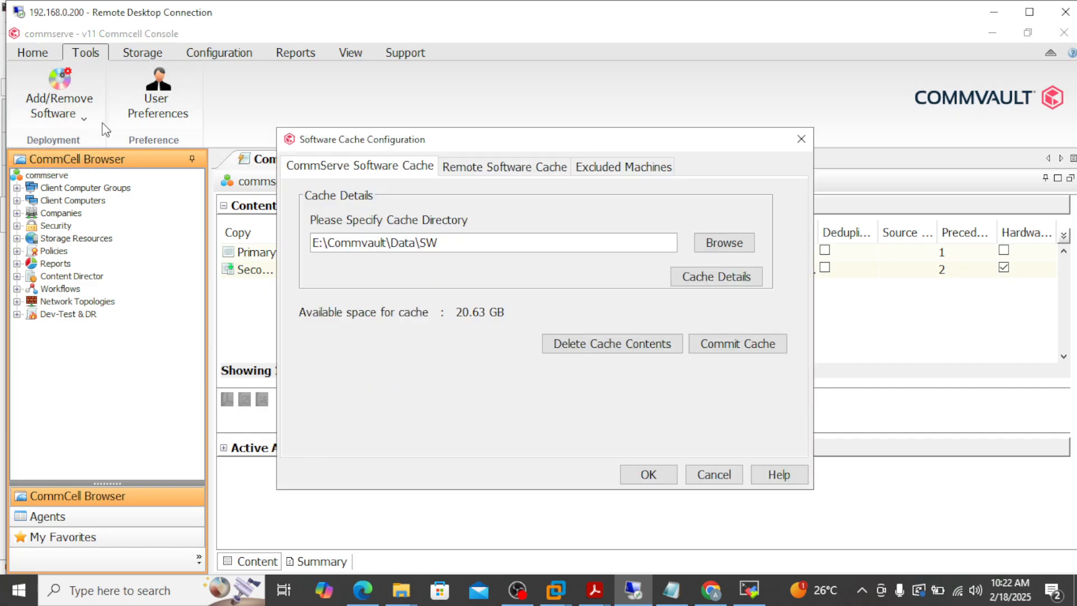
click(716, 279)
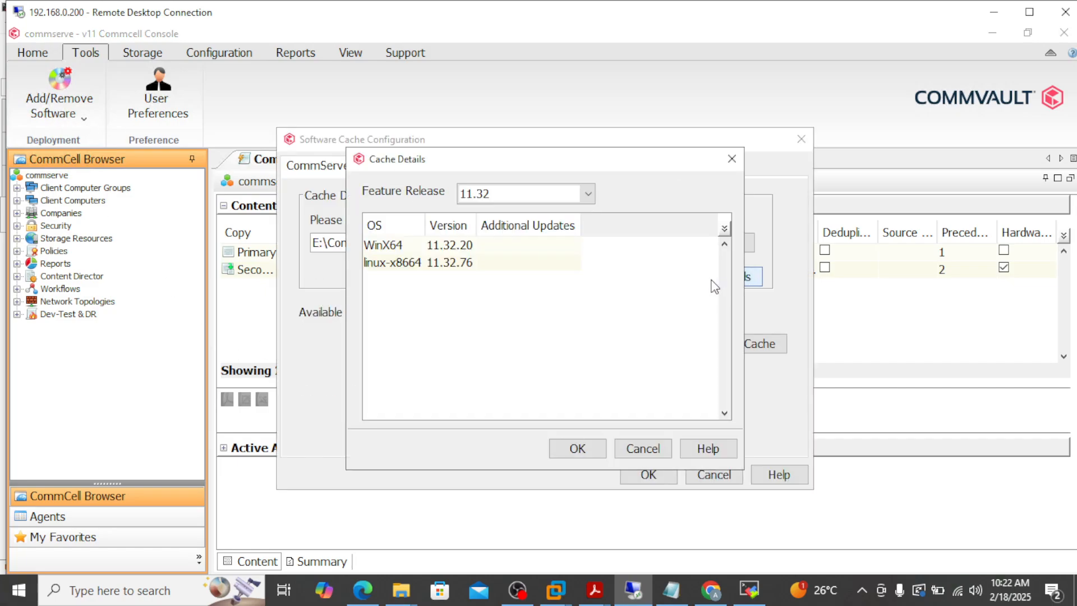
click(469, 264)
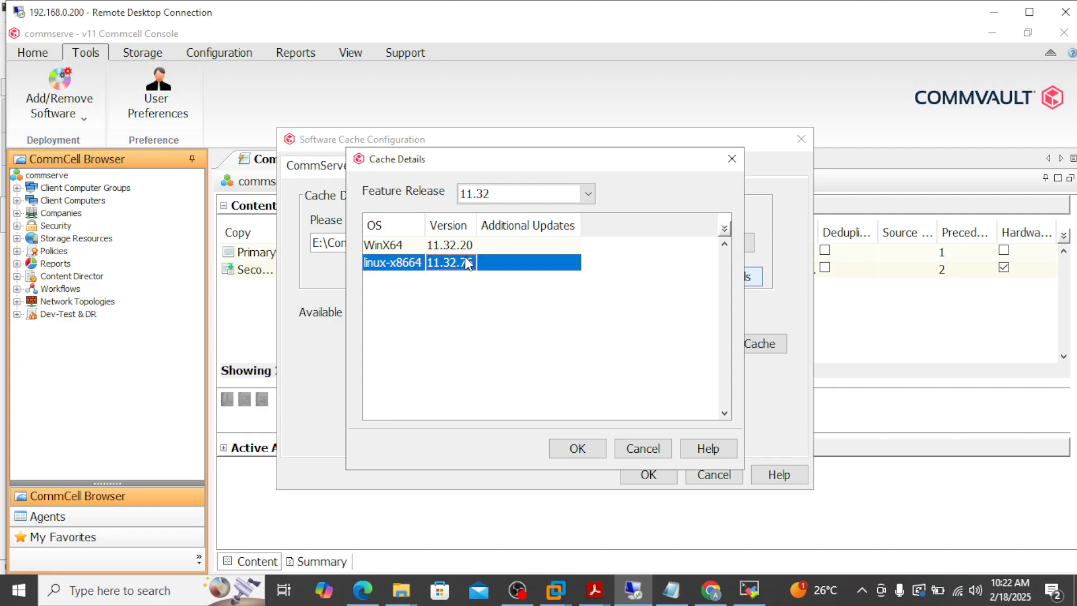
click(456, 252)
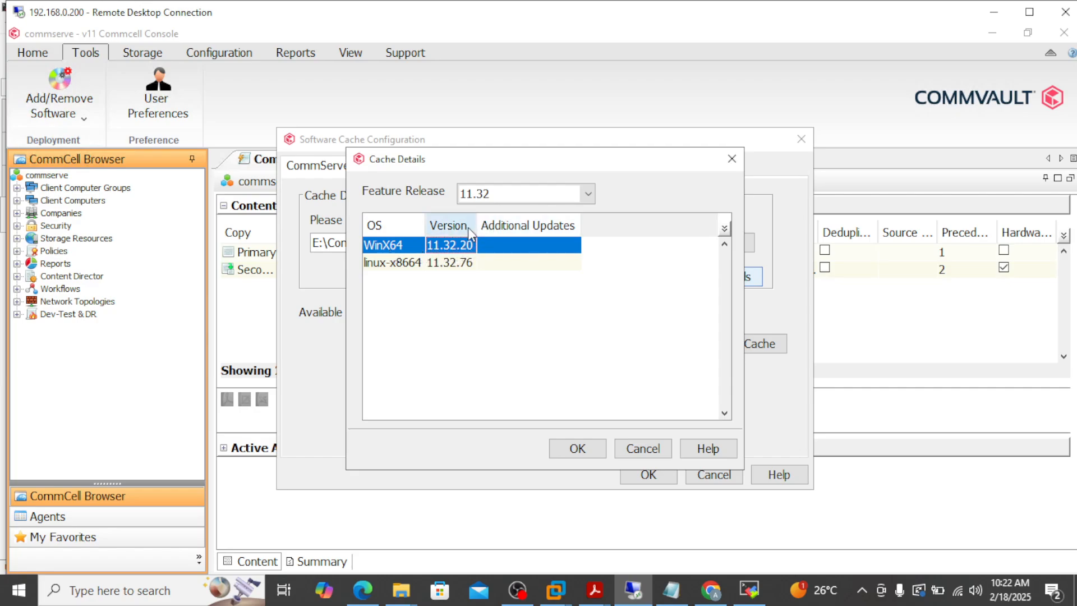
click(732, 159)
click(801, 139)
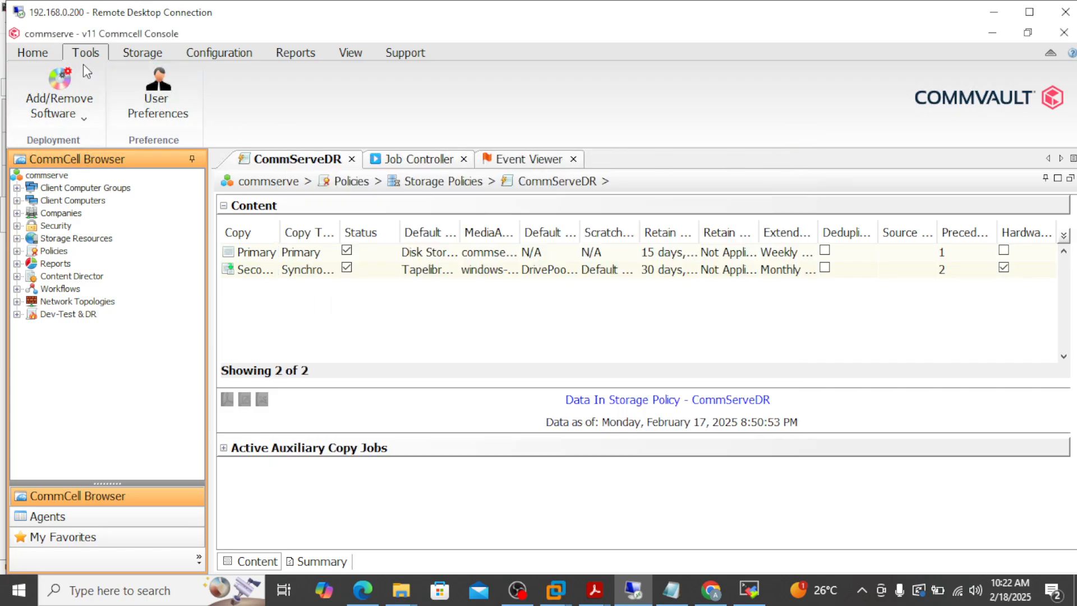
Start a Copy Software job and browse the source location to C:\Users.
click(89, 119)
click(197, 248)
click(690, 259)
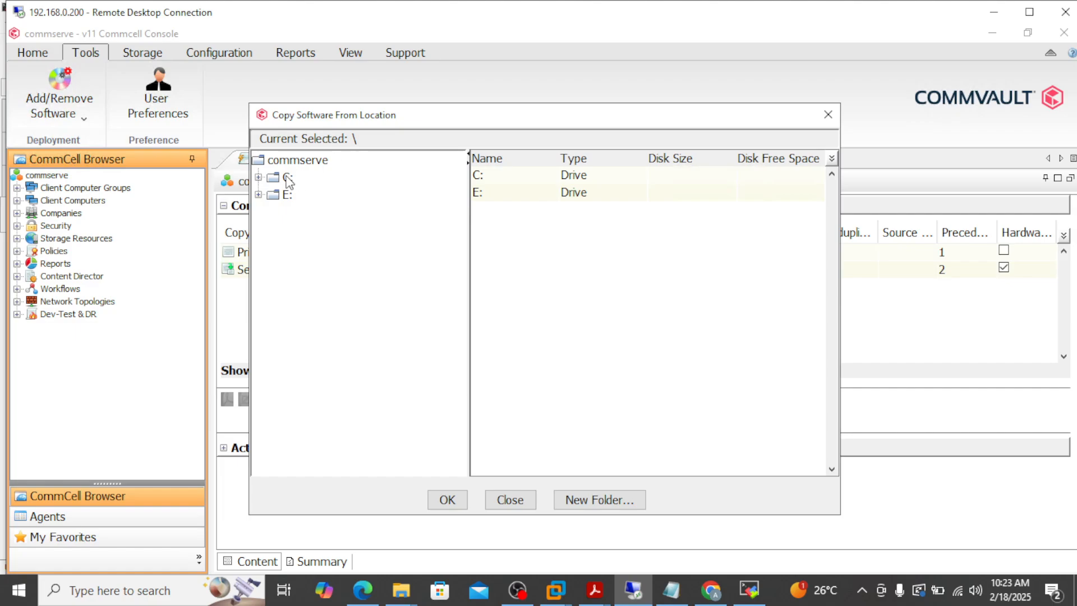
click(287, 178)
click(259, 177)
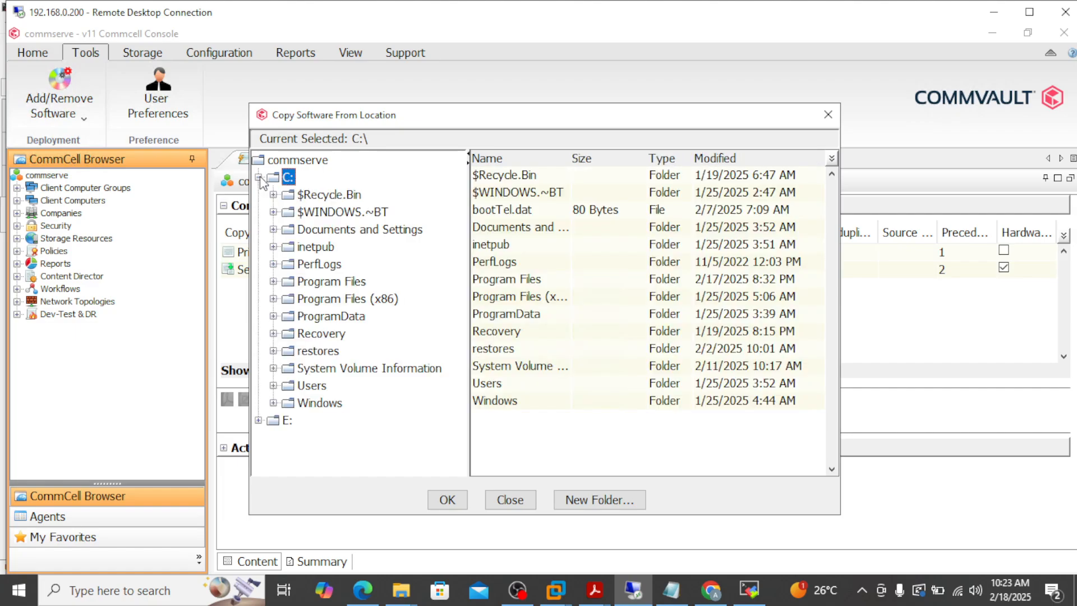
click(312, 386)
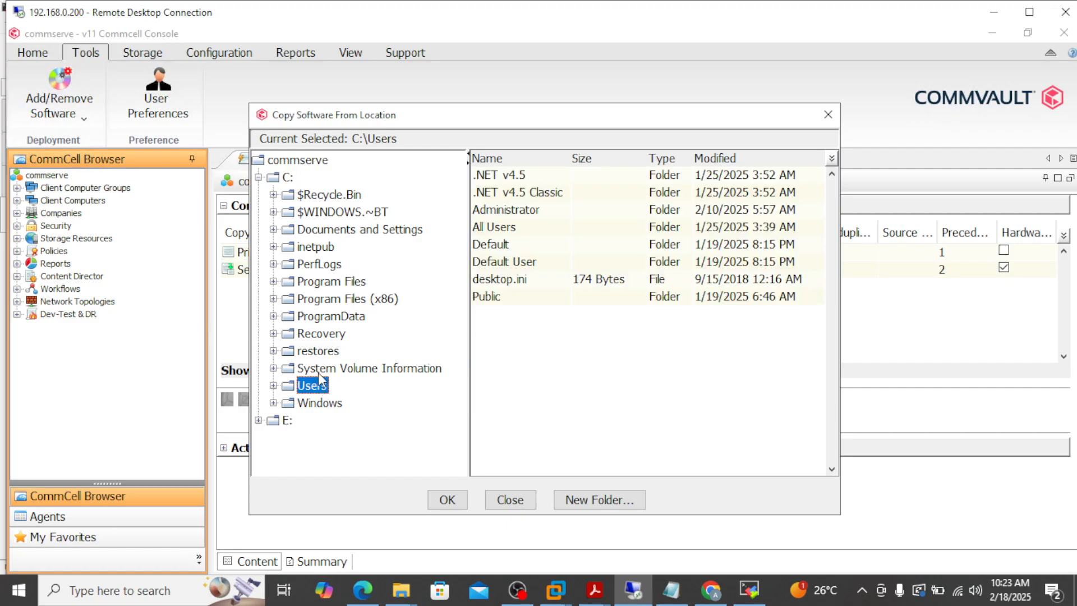
Pick Administrator\Desktop\commvault-softwares\MR-windows-11.32.83 as the source and submit the copy job.
double_click(512, 213)
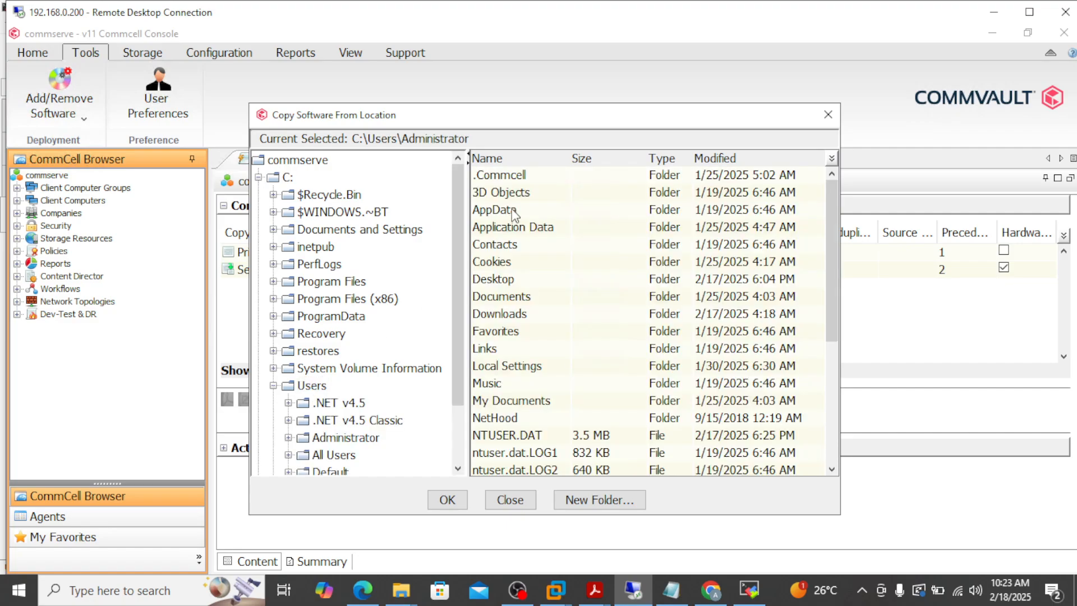
double_click(512, 280)
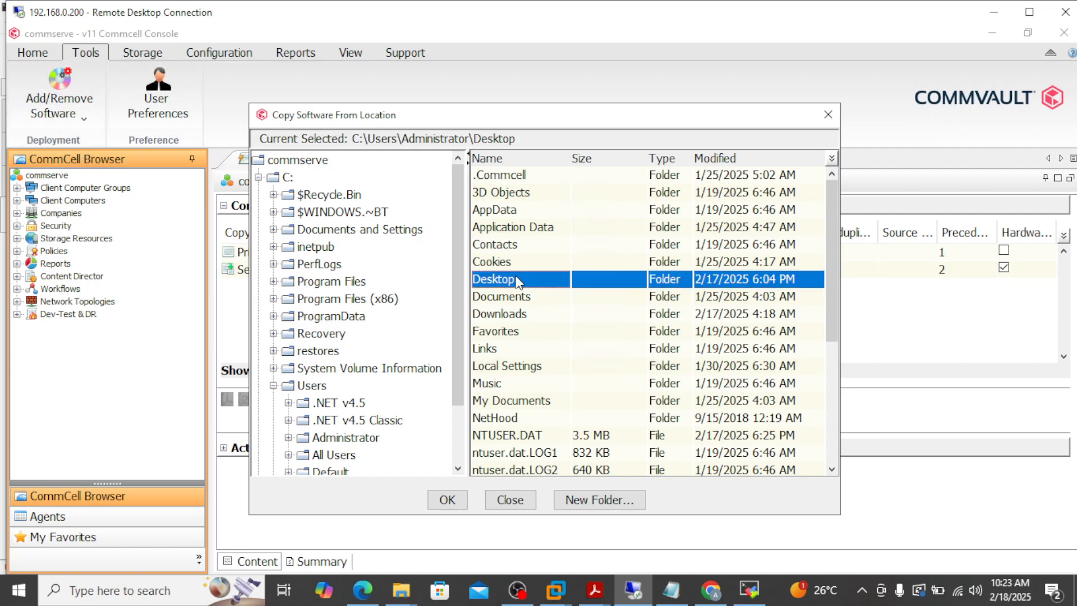
double_click(545, 178)
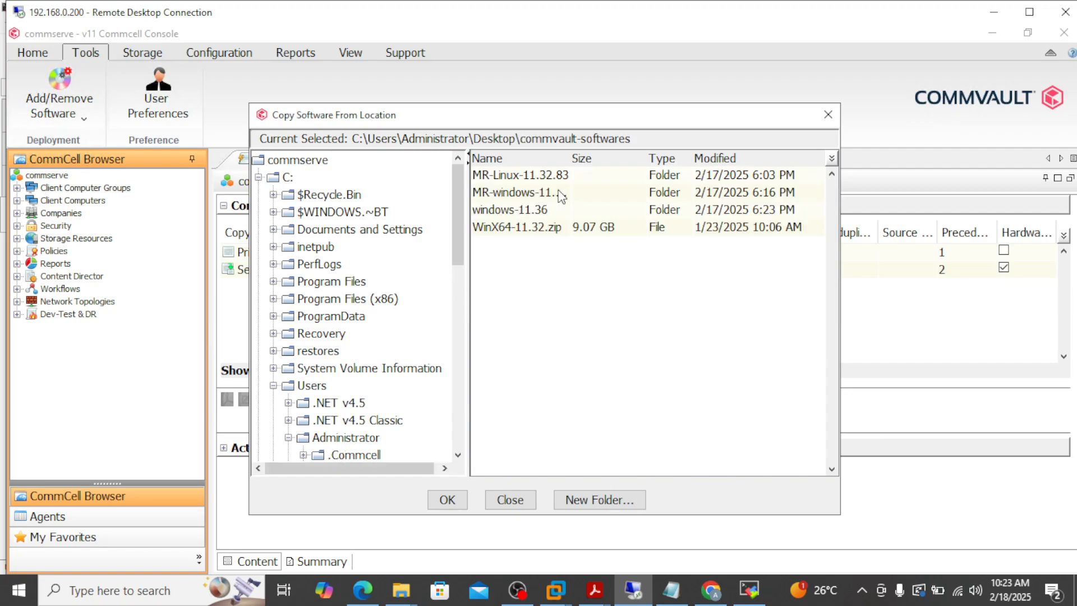
drag(572, 157, 629, 156)
double_click(564, 193)
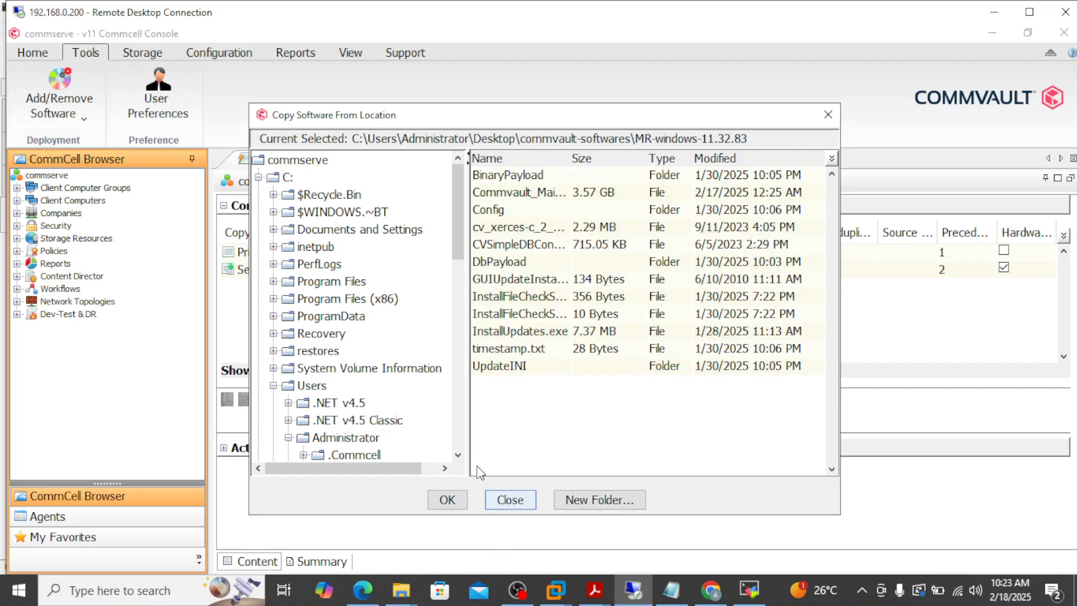
click(447, 501)
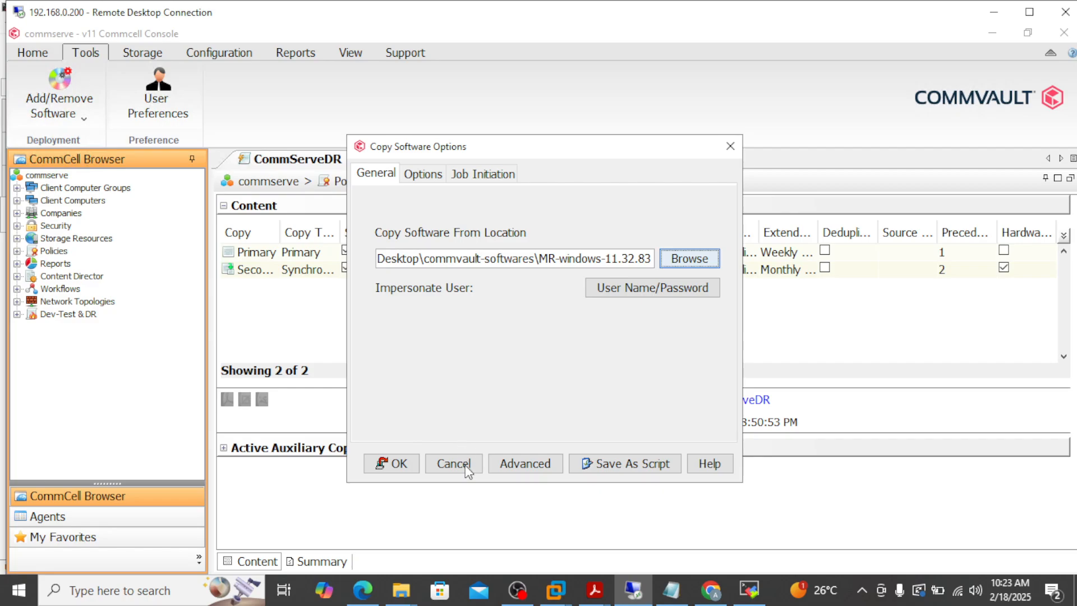
click(402, 470)
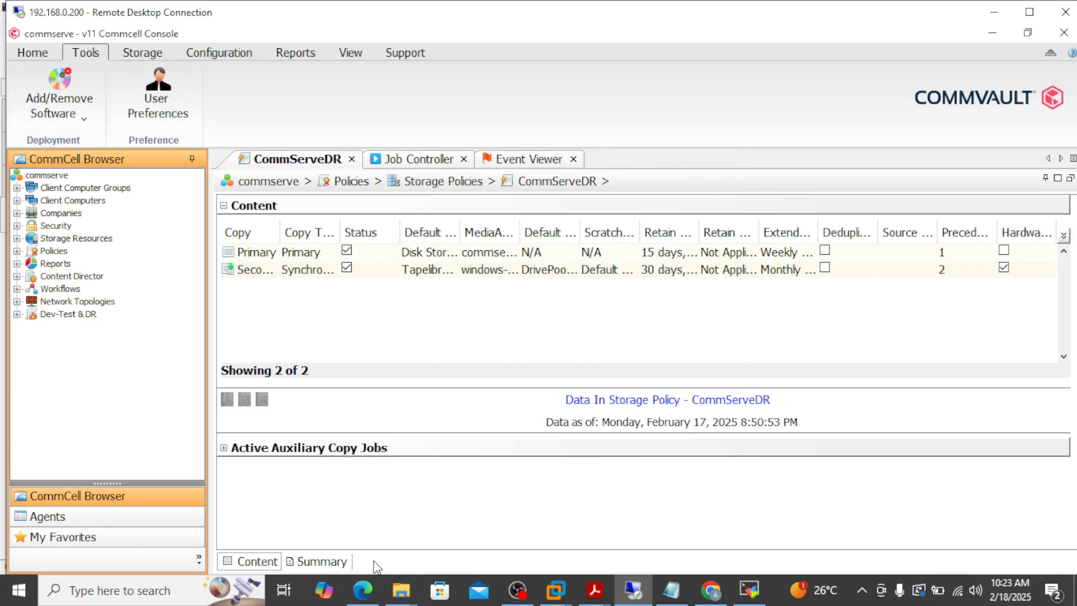
In Job Controller, widen the Client and Operation columns and select job 2090.
click(412, 162)
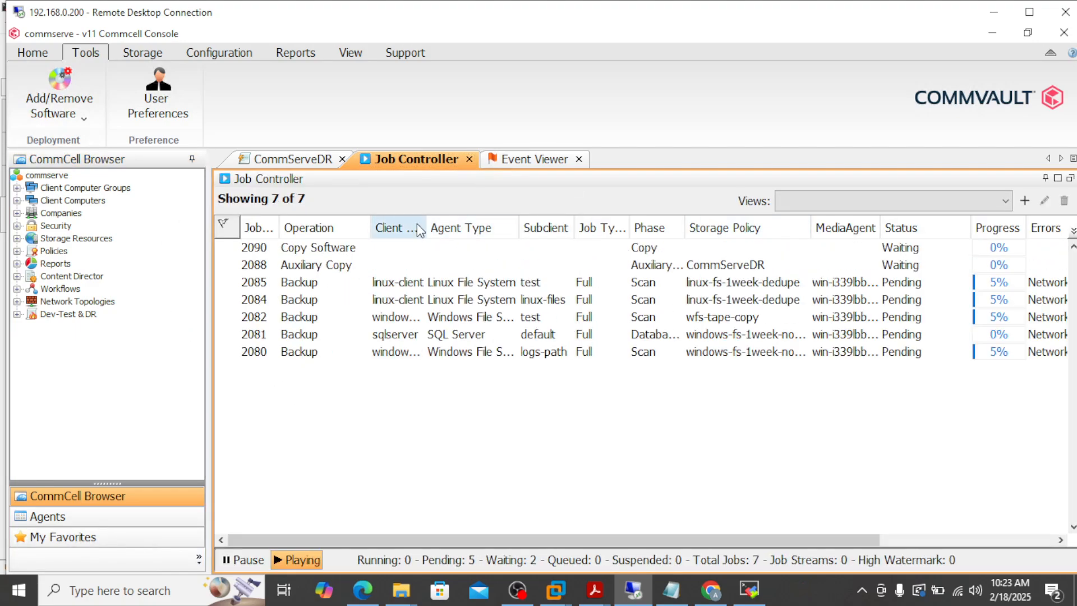
drag(427, 230, 455, 230)
drag(372, 235, 394, 234)
click(328, 247)
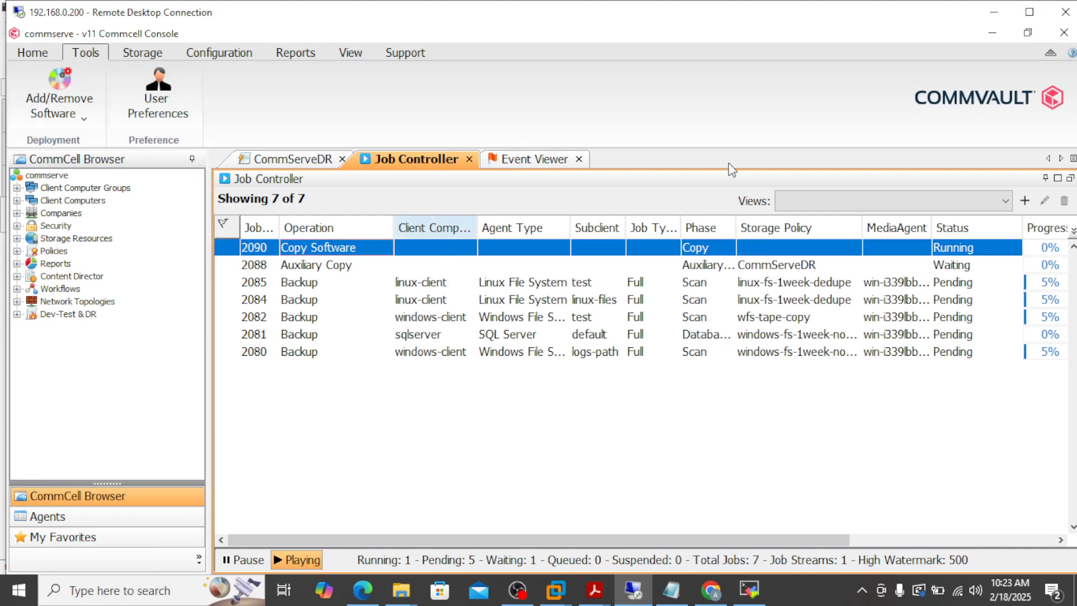
Review job 2090's General, Progress and Attempts details, then close the dialog.
double_click(658, 253)
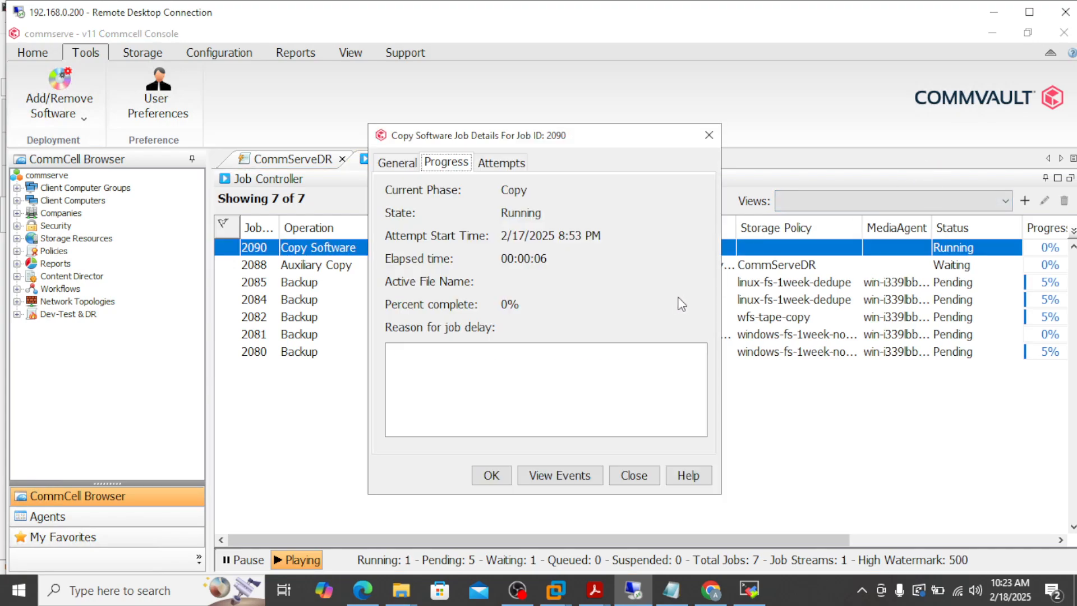
click(399, 163)
click(444, 163)
click(508, 165)
click(398, 163)
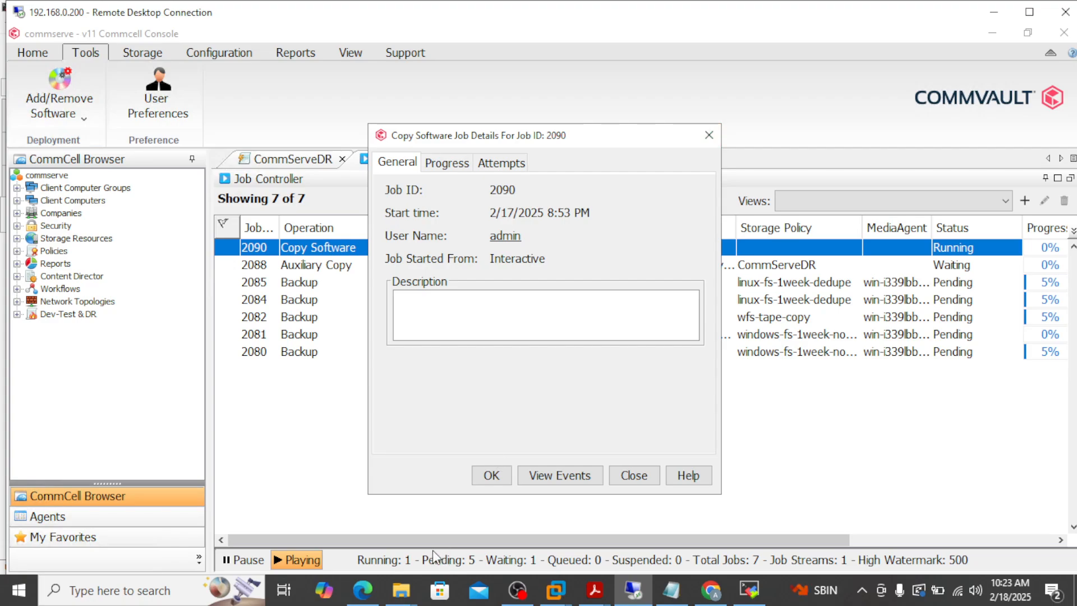
mouse_move(400, 592)
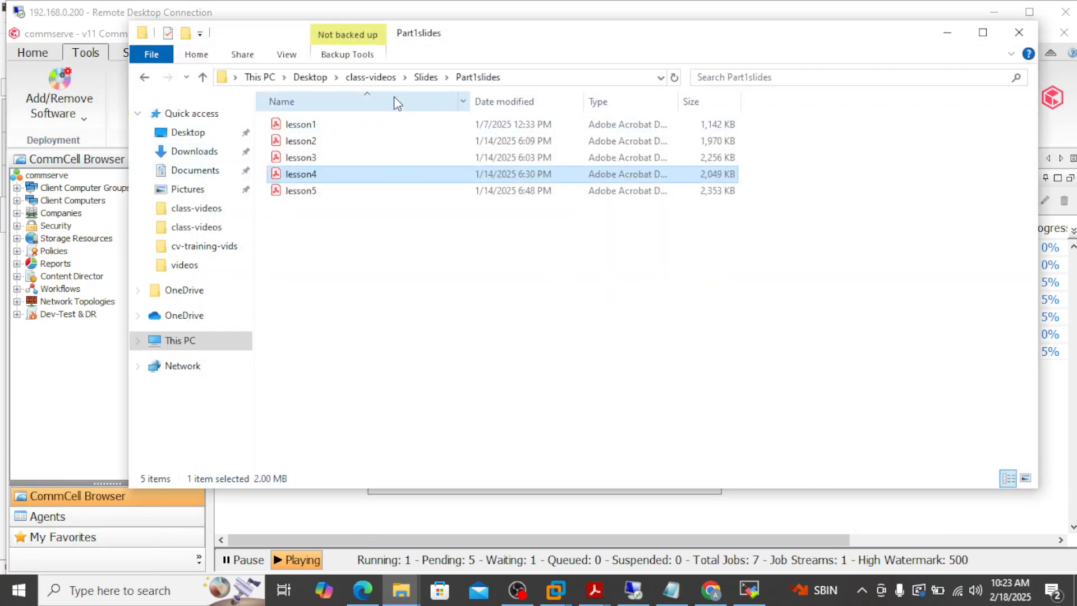
click(947, 32)
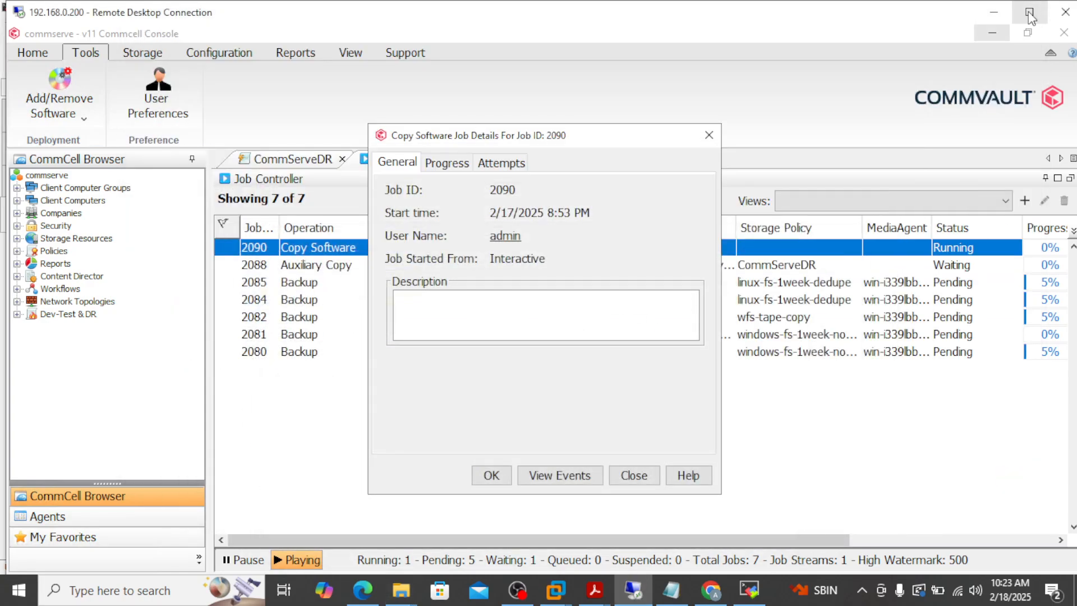
click(1030, 12)
click(703, 110)
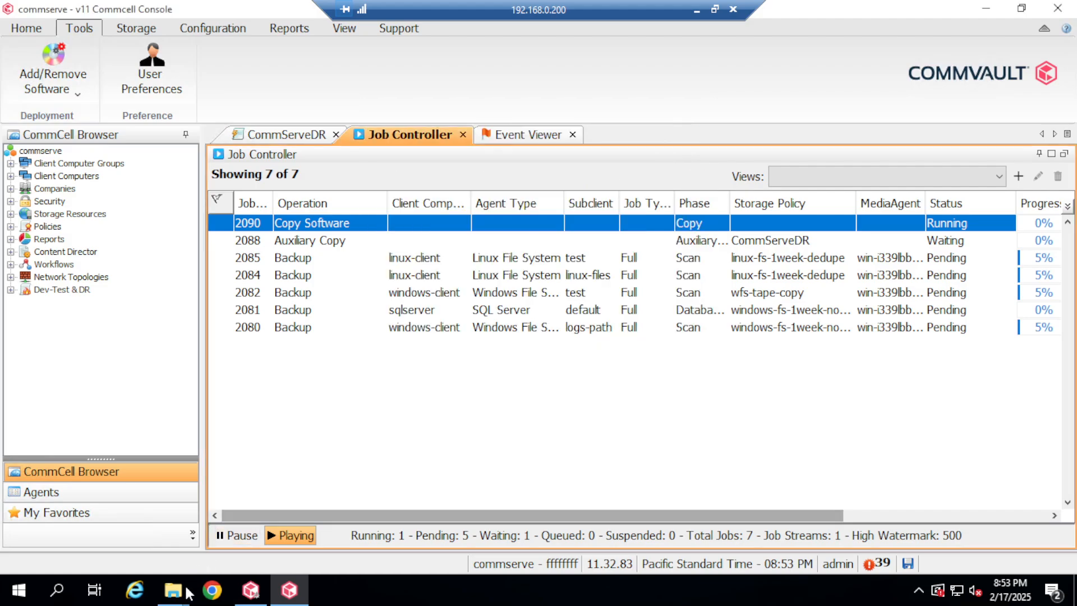
Restore the MR-Linux-11.32.83 window and widen the Name column to show the TAR's full name.
mouse_move(173, 589)
click(263, 542)
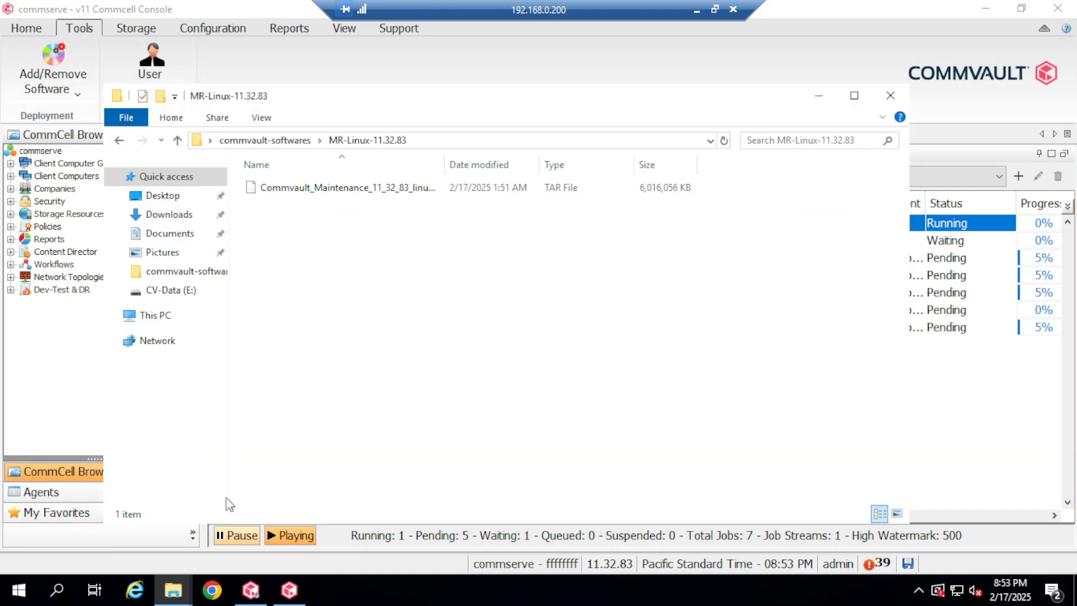
click(397, 193)
right_click(398, 192)
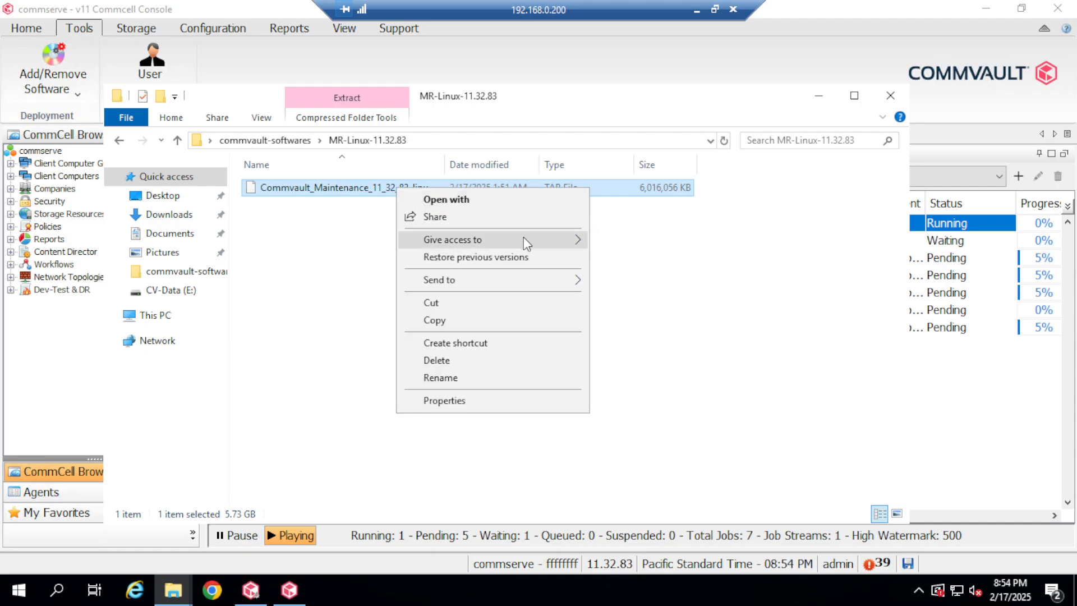
mouse_move(524, 237)
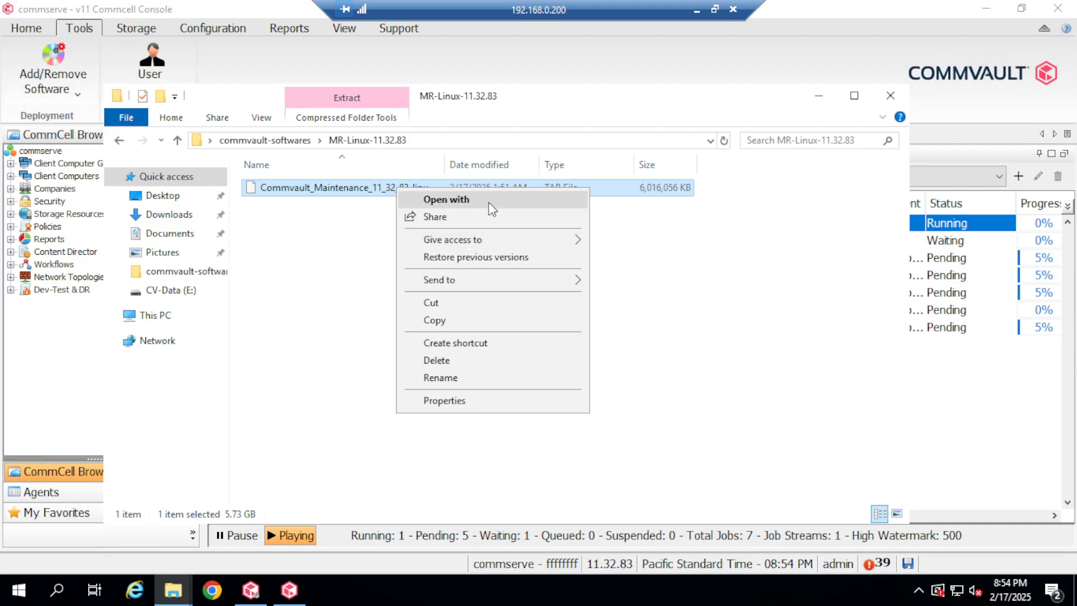
click(402, 187)
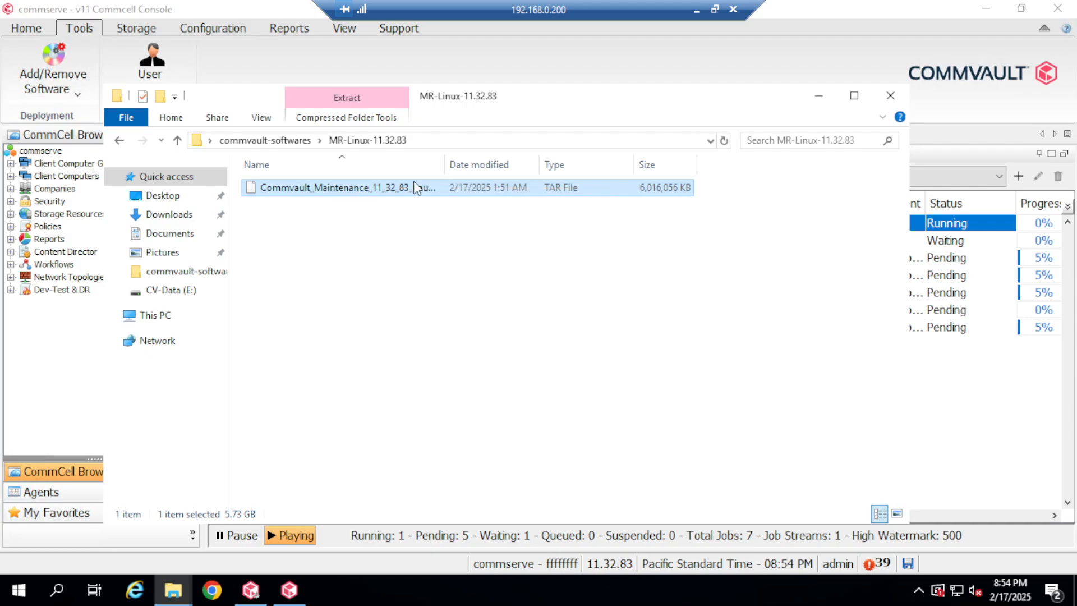
drag(446, 163, 544, 164)
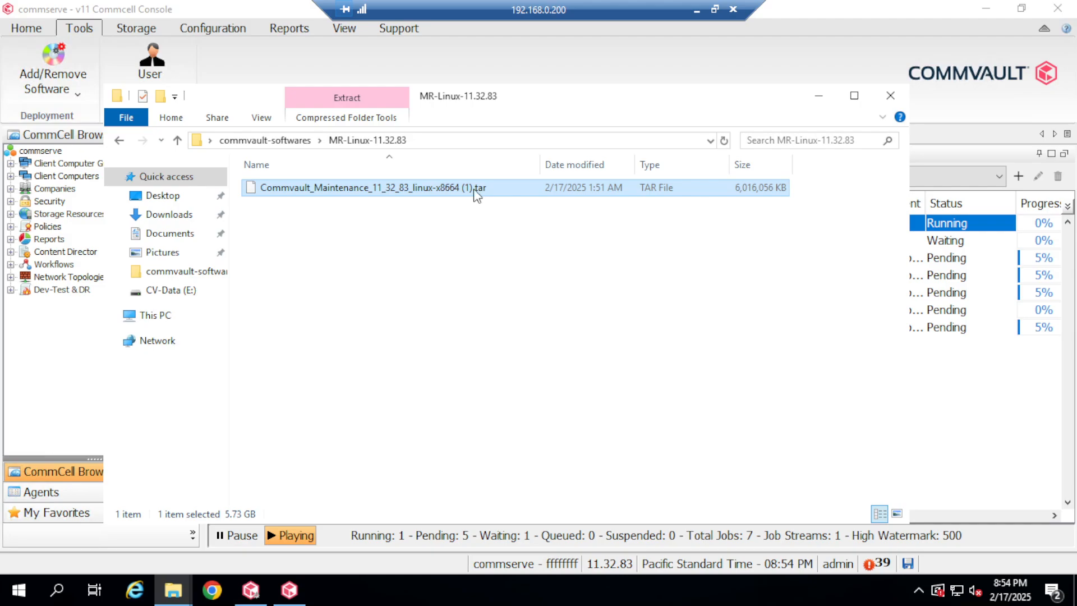
Minimize File Explorer and the CommCell Console to reveal the desktop.
click(819, 95)
click(985, 9)
click(39, 193)
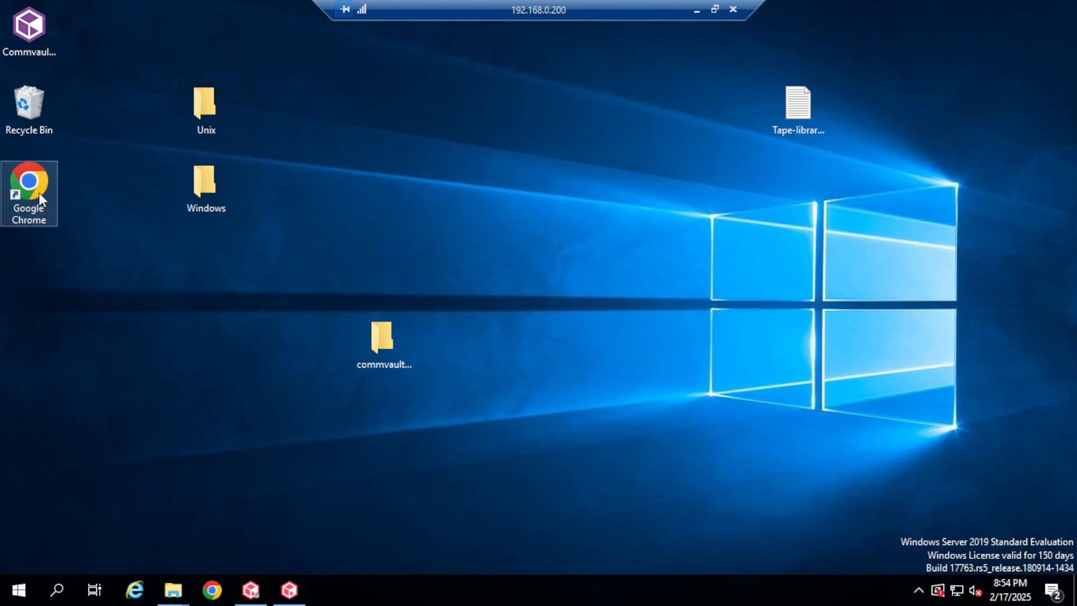
Launch Chrome, load google.com and search for '7zip download'.
double_click(43, 182)
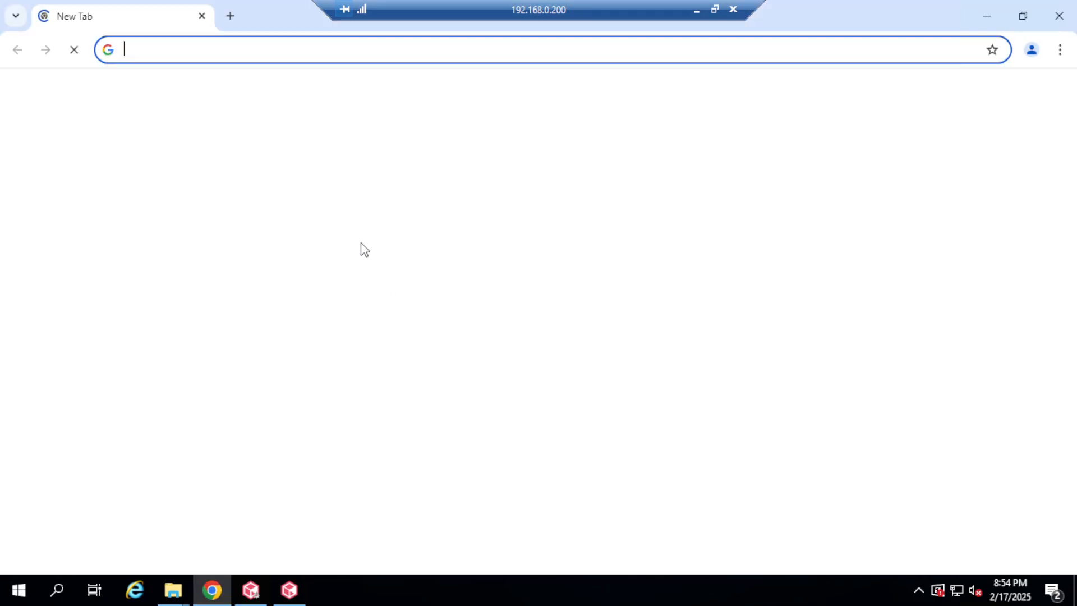
text(go)
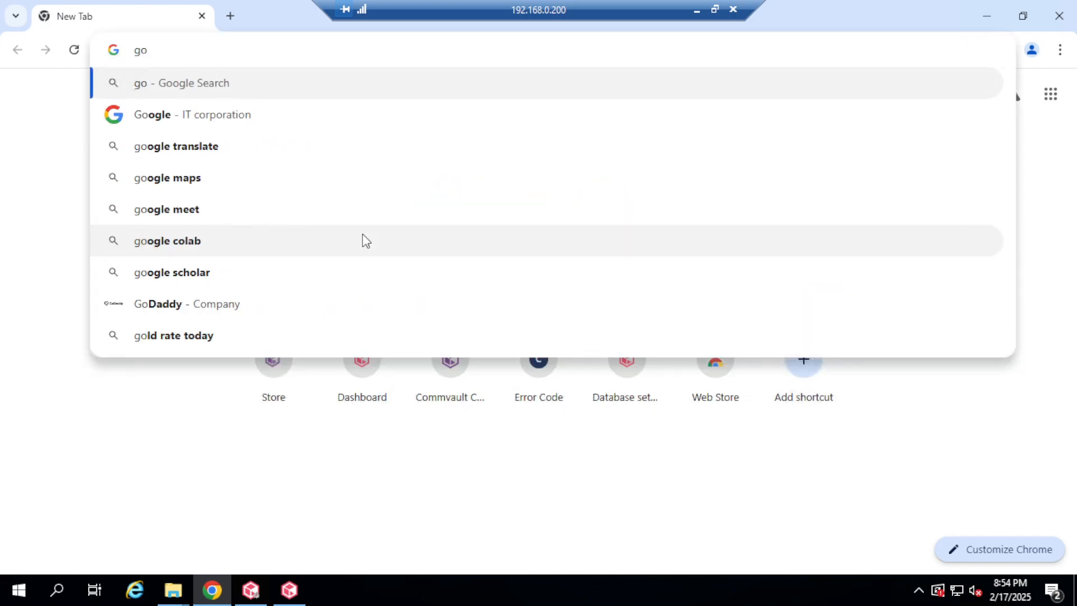
text(ogle)
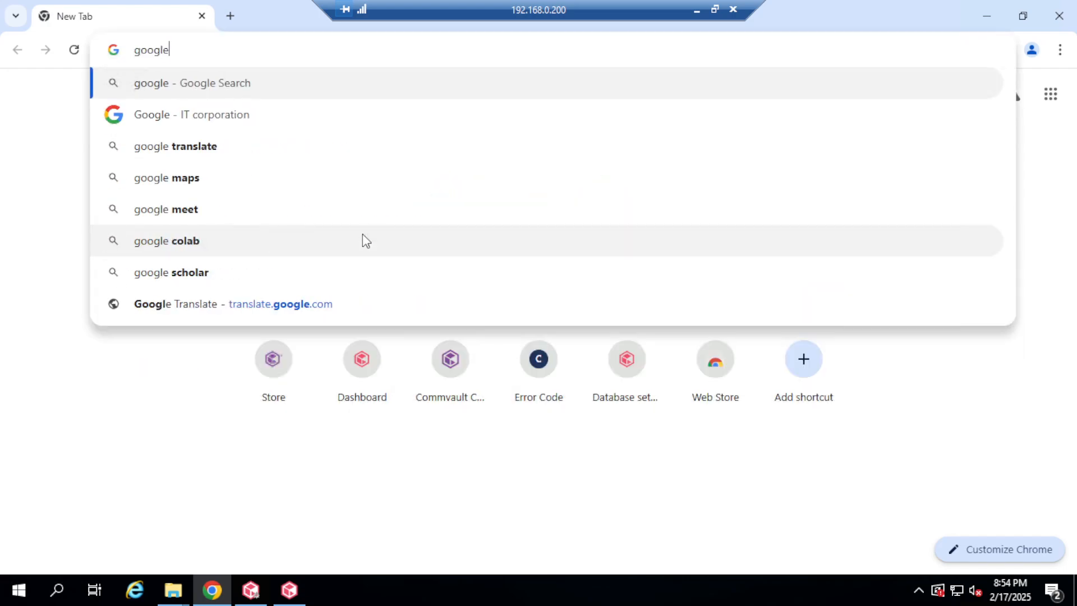
text(.com)
key(Return)
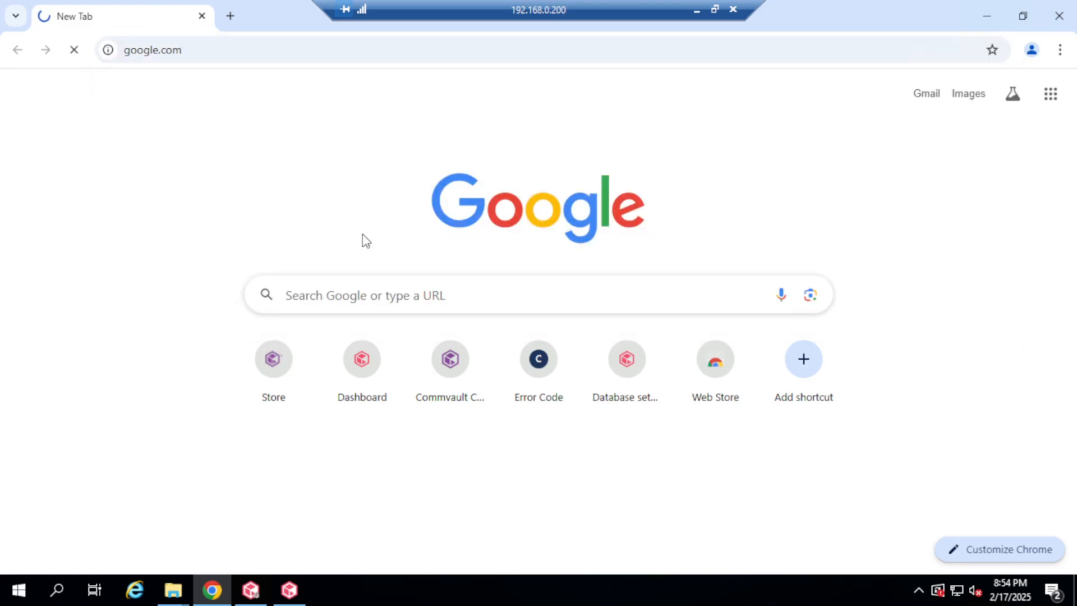
text(7zip)
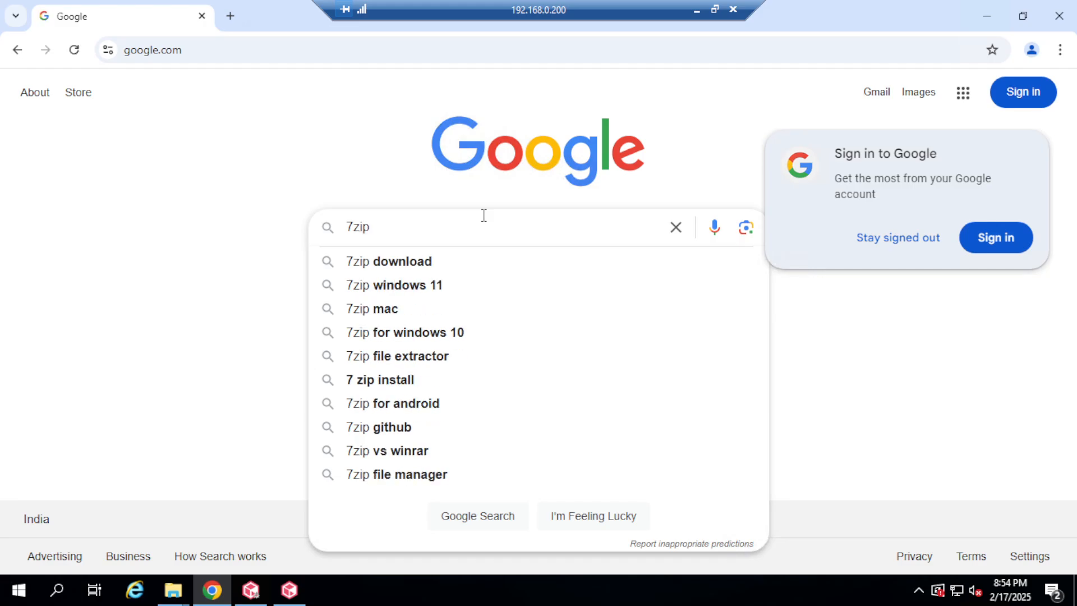
click(452, 265)
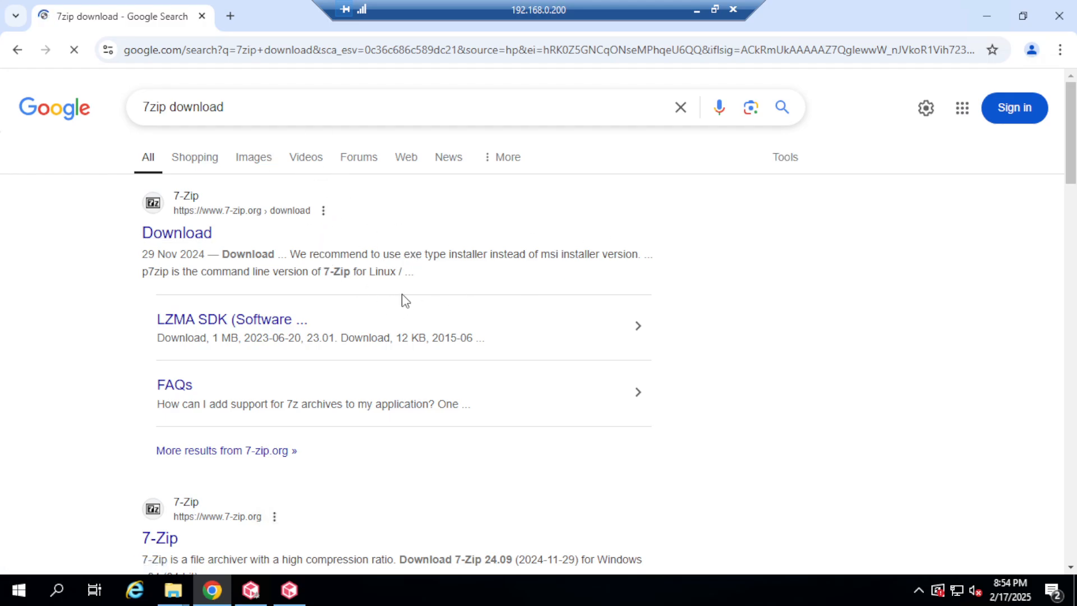
Download the 64-bit 7z2409-x64.exe installer from 7-zip.org and view it in downloads.
click(202, 236)
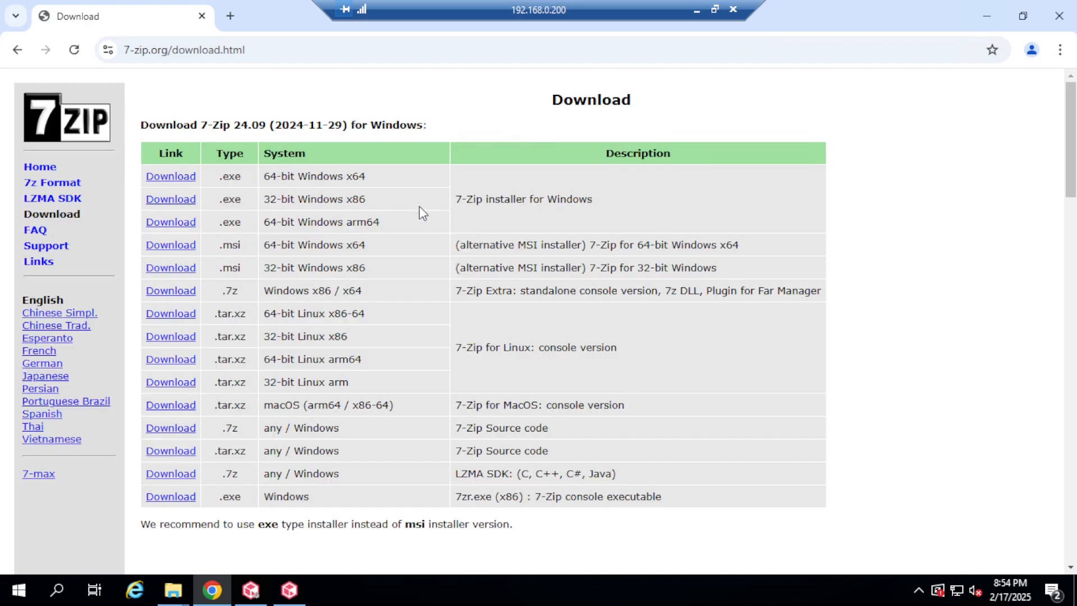
click(174, 179)
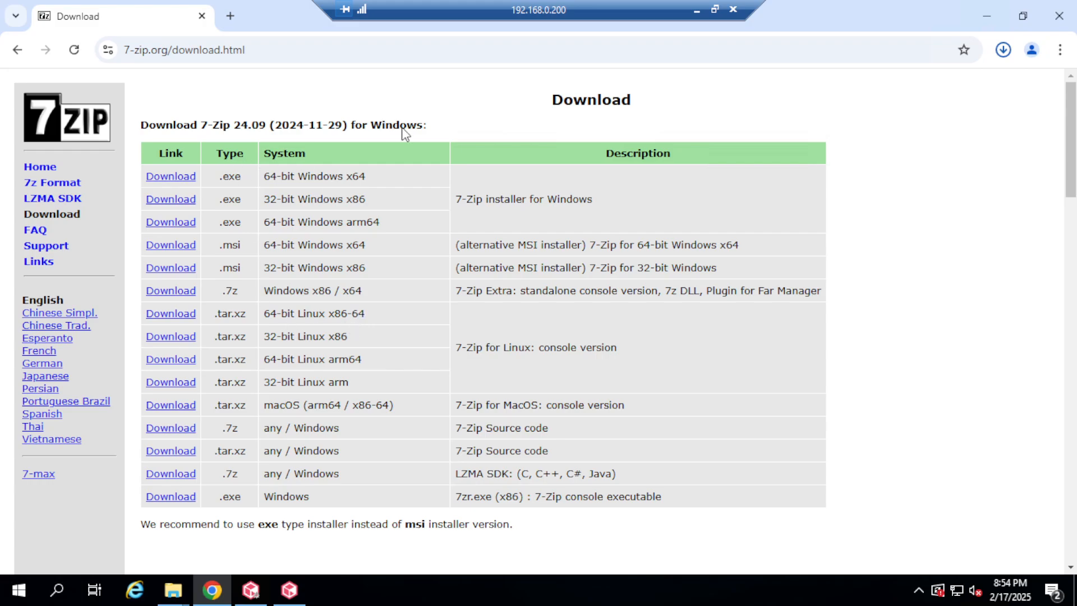
click(1005, 52)
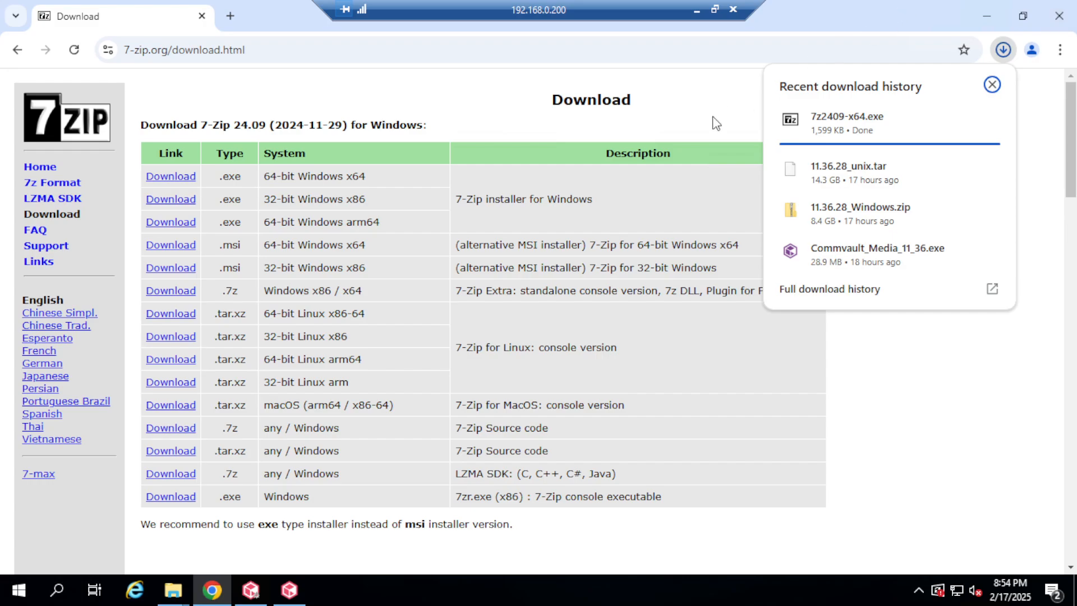
right_click(848, 131)
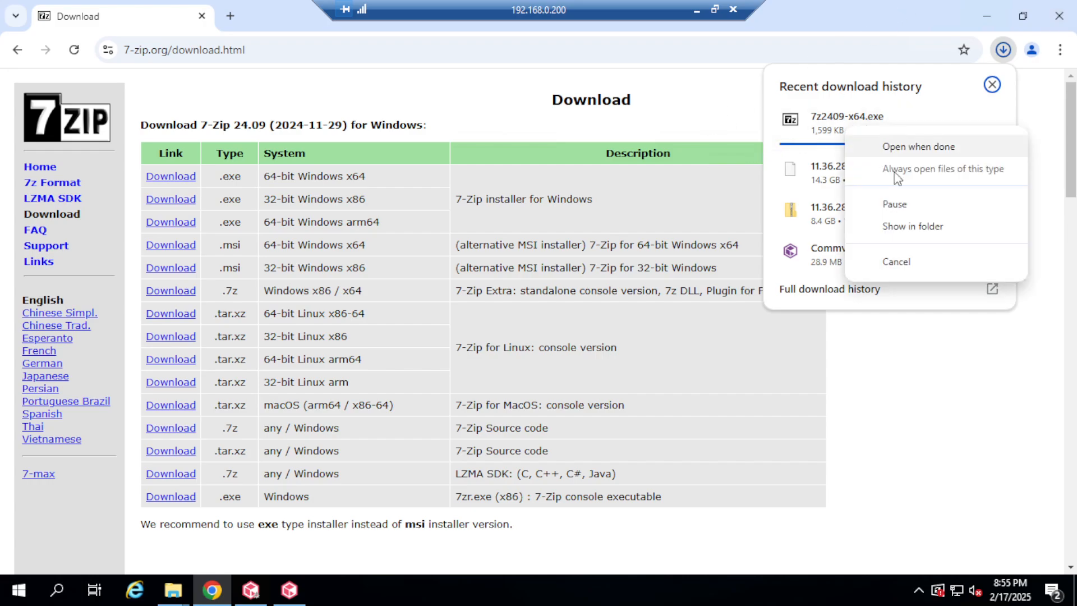
Run 7z2409-x64.exe as administrator to install 7-Zip 24.09 into C:\Program Files\7-Zip.
click(910, 227)
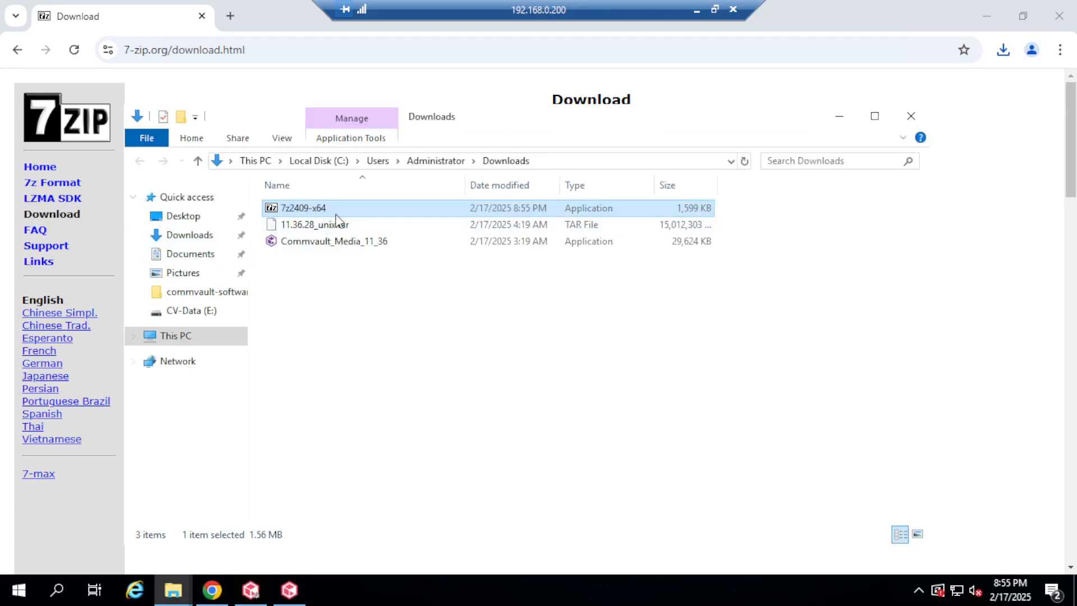
right_click(347, 212)
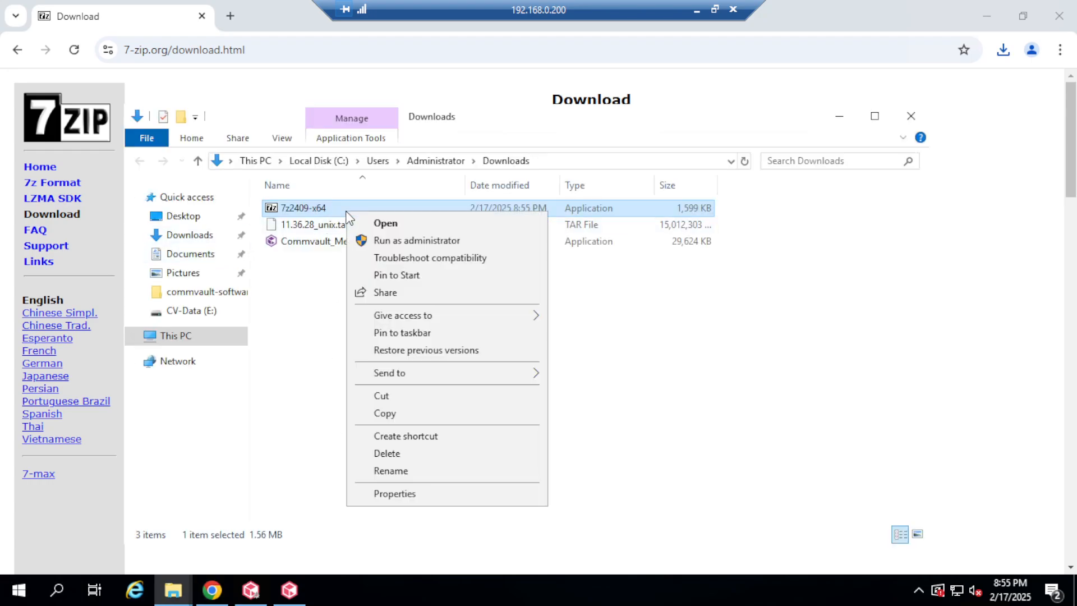
click(425, 241)
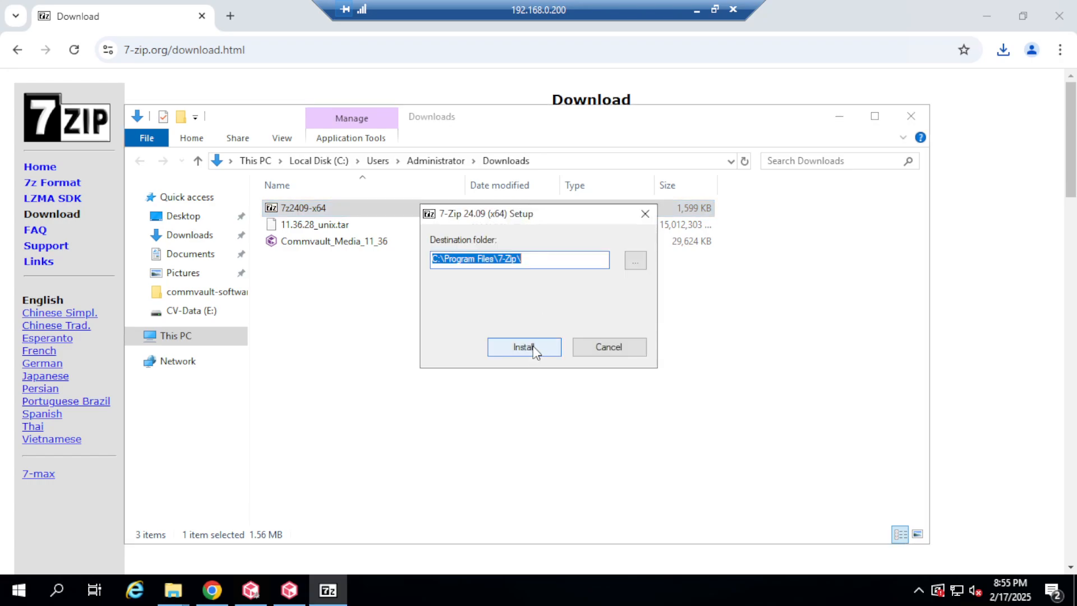
click(533, 348)
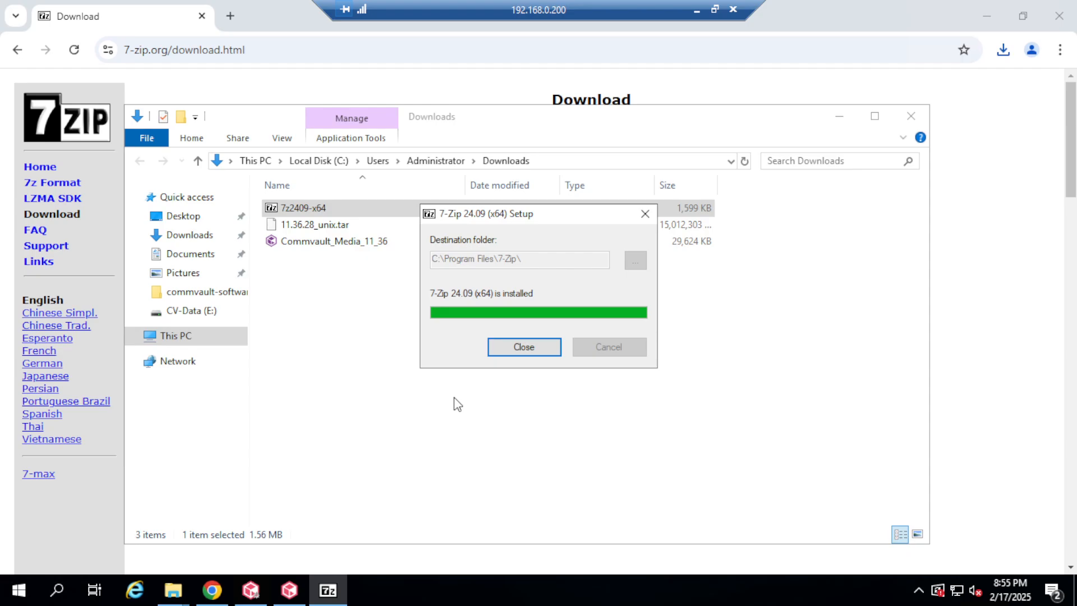
click(522, 348)
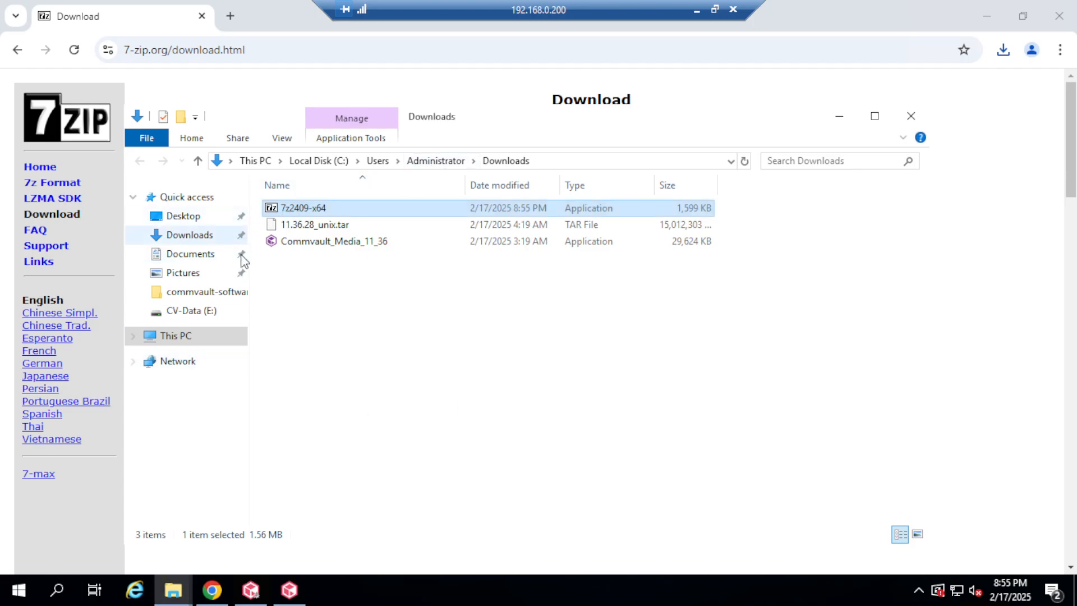
click(185, 217)
Extract the Linux maintenance TAR with 7-Zip into the MR-Linux-11.32.83 folder.
click(345, 215)
double_click(345, 213)
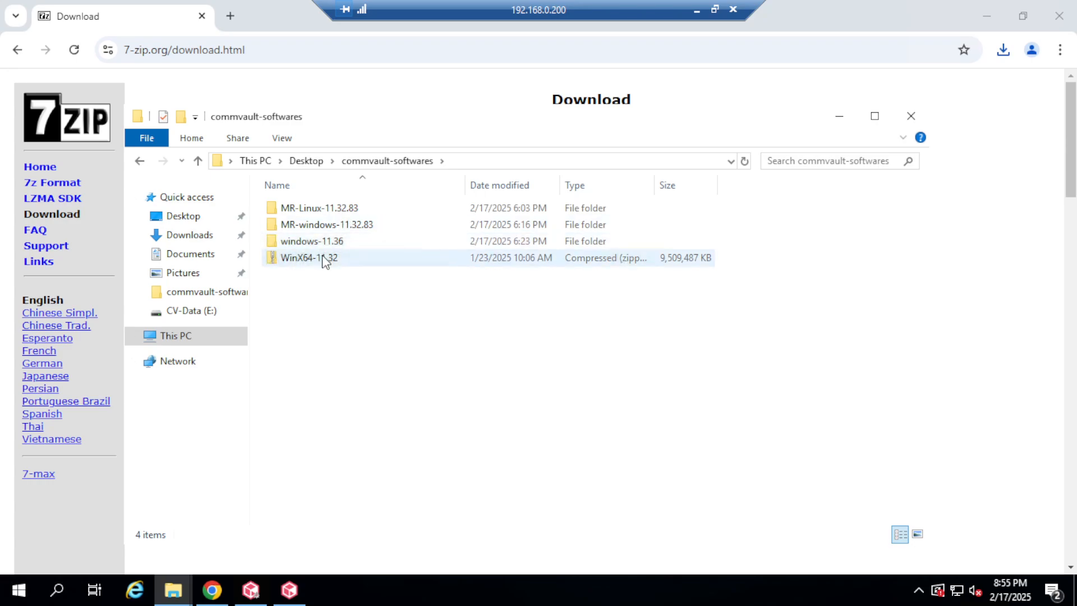
double_click(339, 211)
click(335, 211)
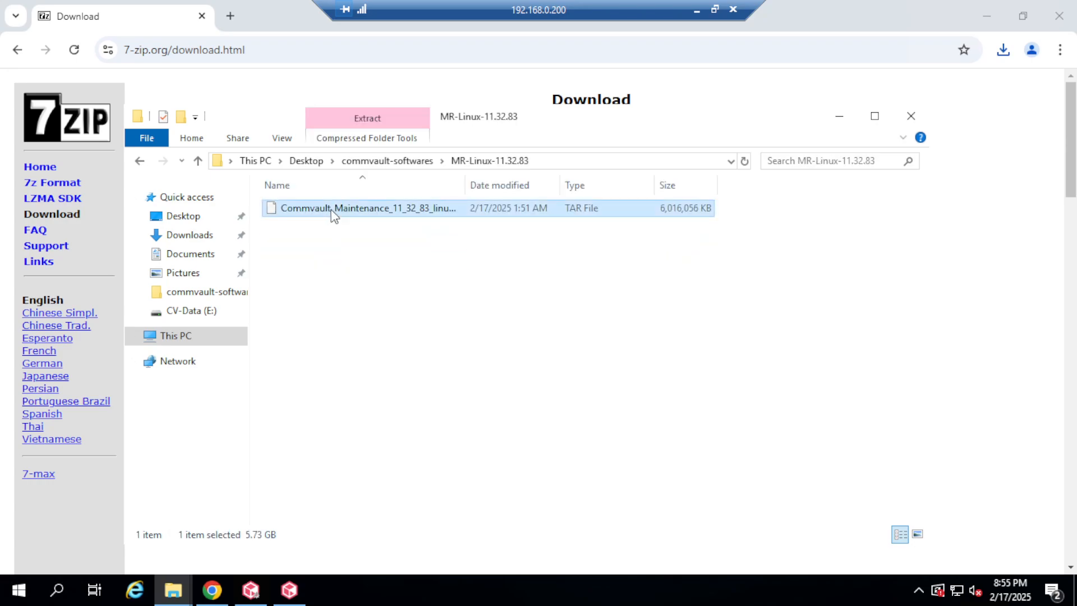
right_click(335, 212)
mouse_move(407, 245)
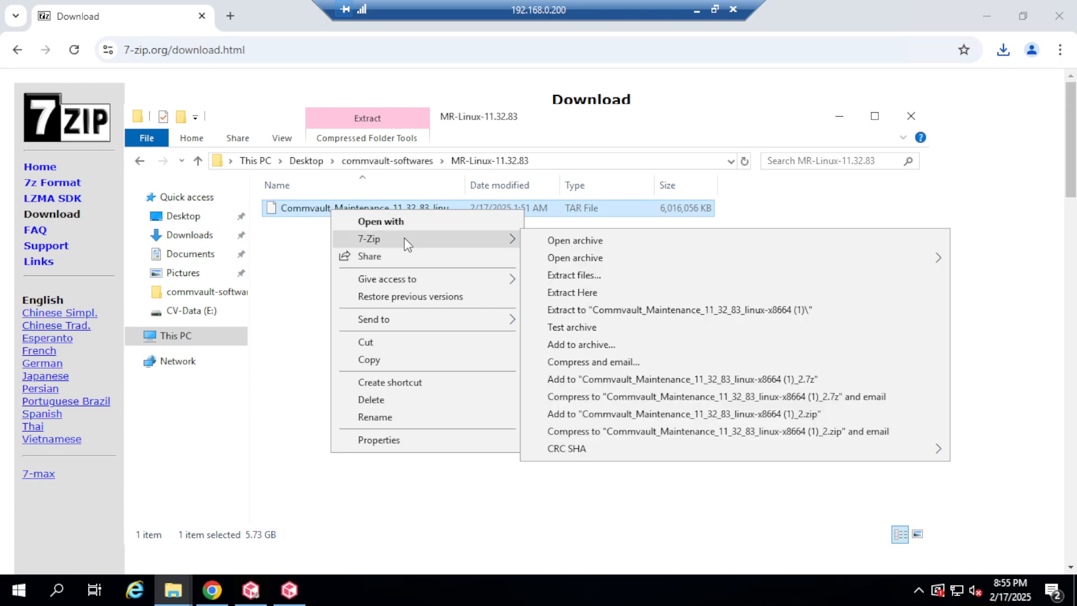
click(587, 274)
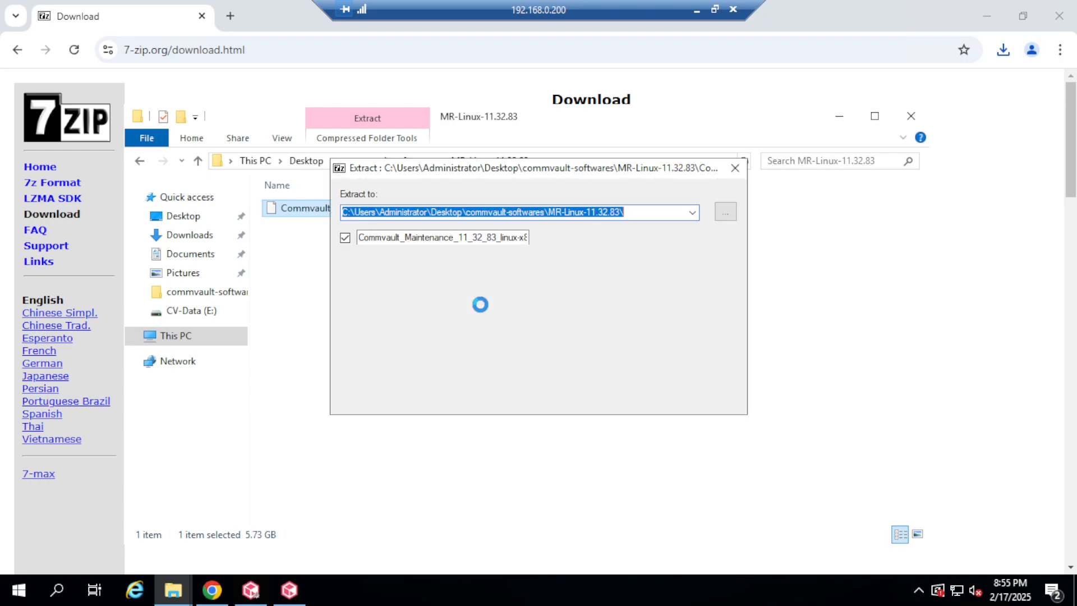
click(531, 391)
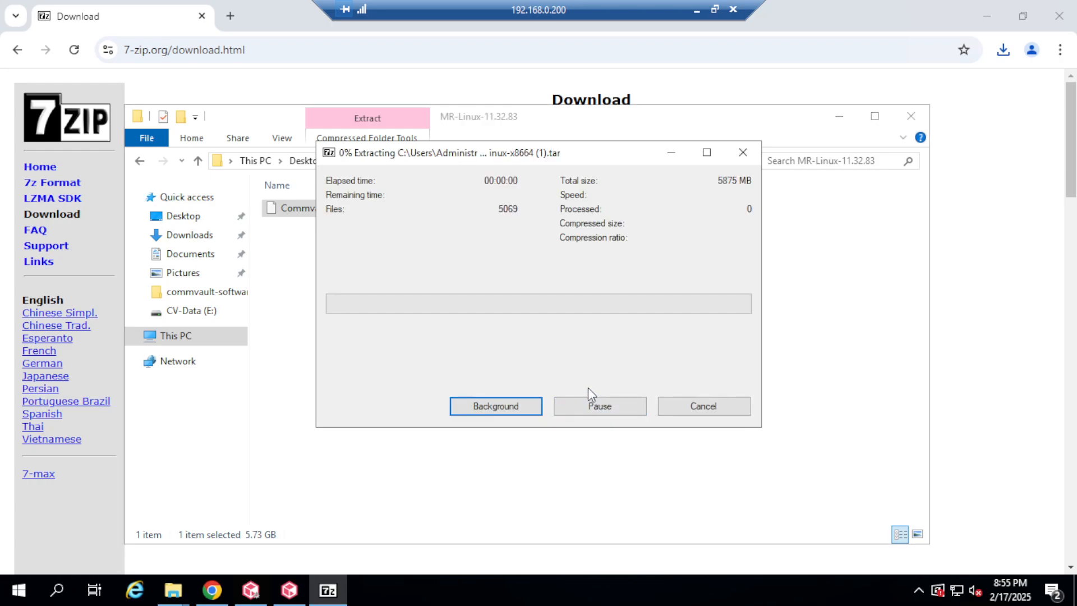
Return Explorer to Desktop, check extraction progress, and switch to the CommCell Console.
click(178, 338)
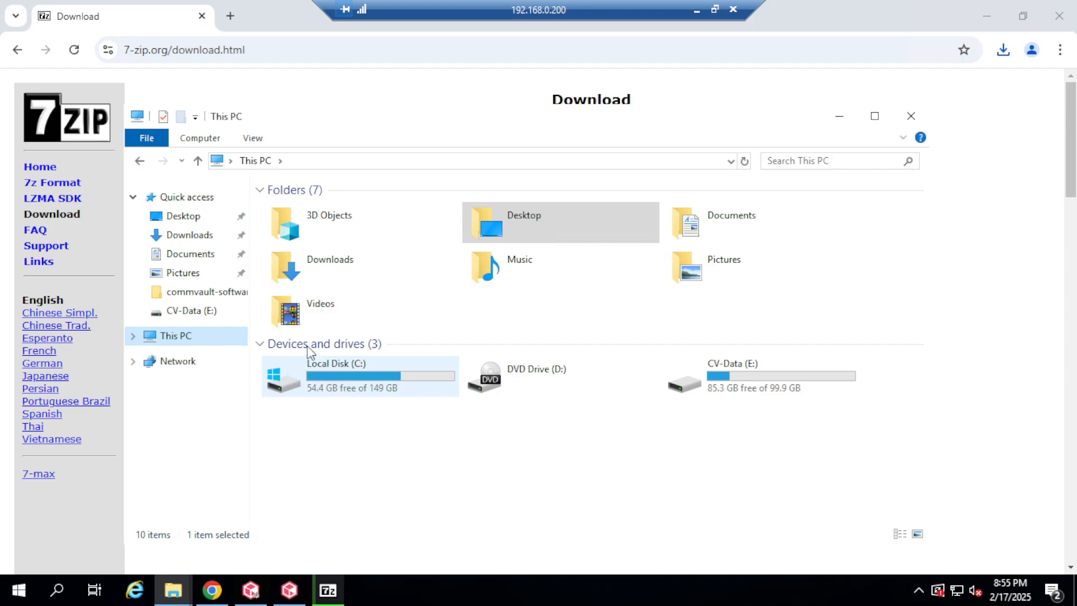
click(188, 222)
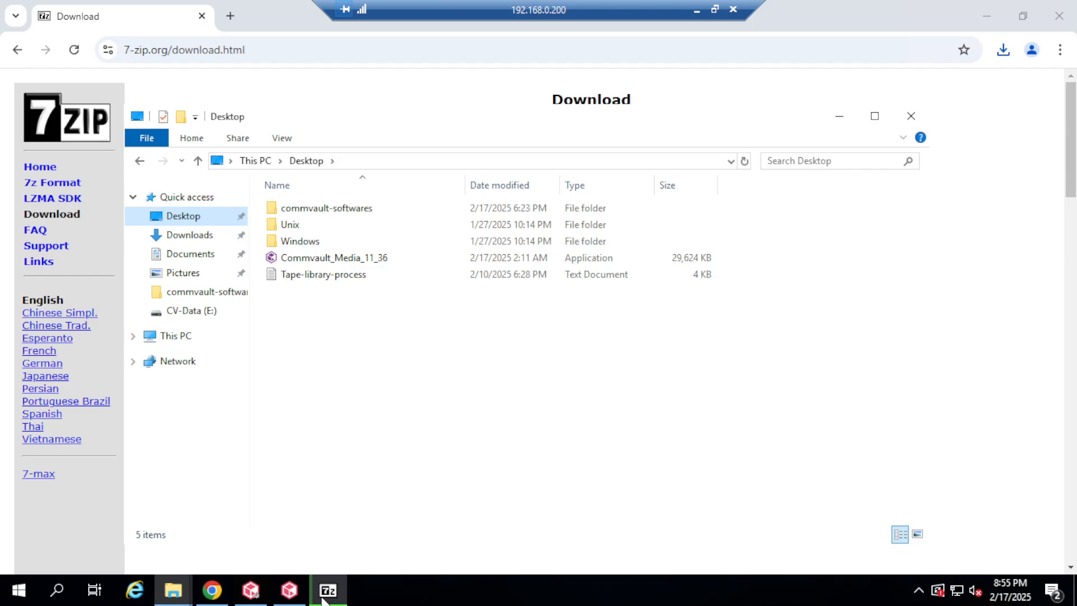
click(342, 576)
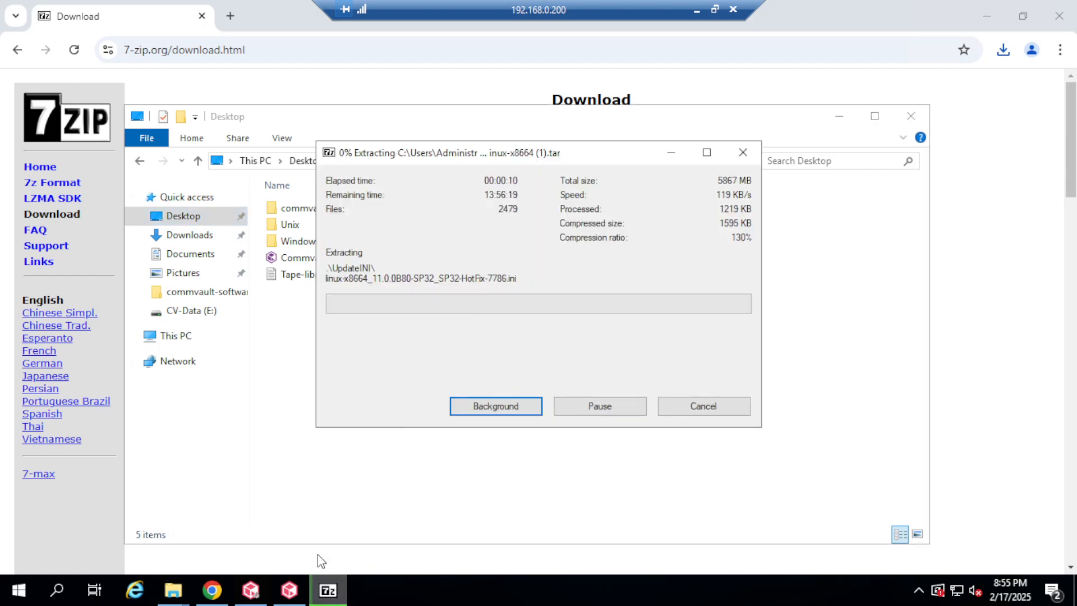
click(289, 589)
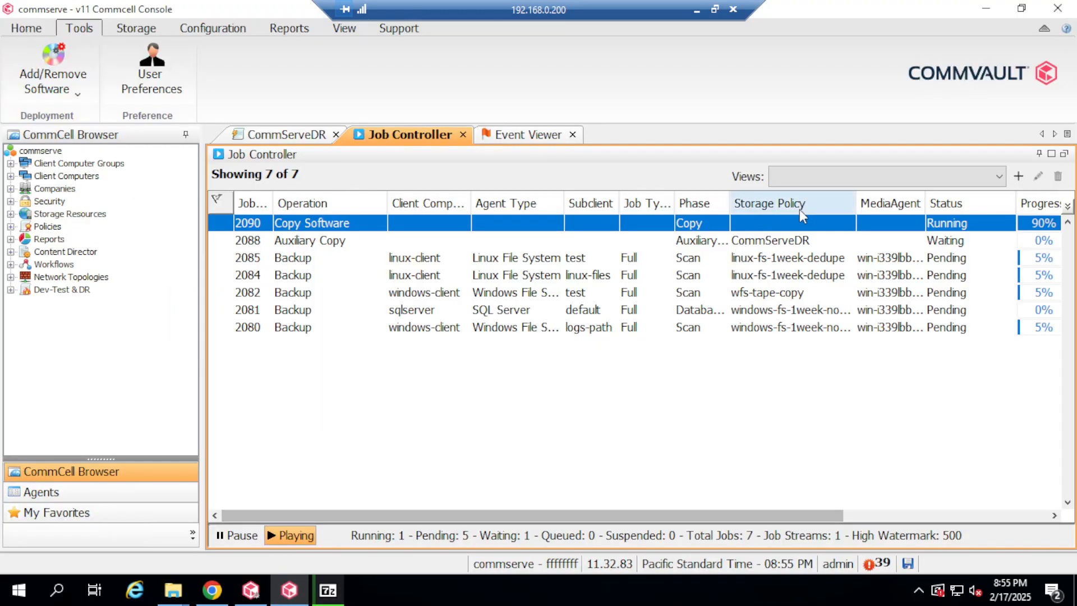
double_click(469, 227)
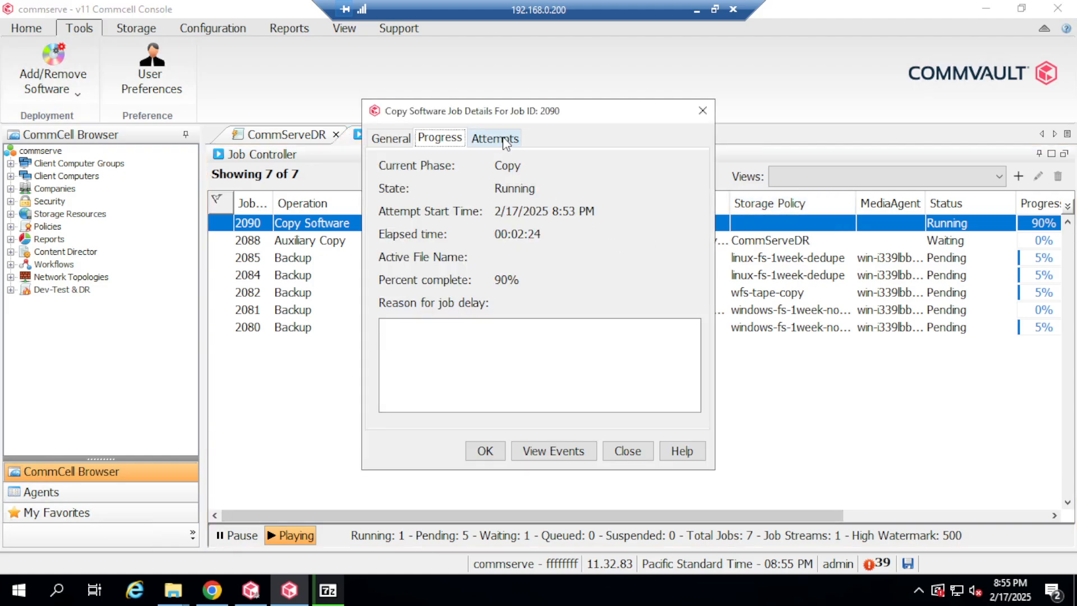
click(495, 139)
click(388, 137)
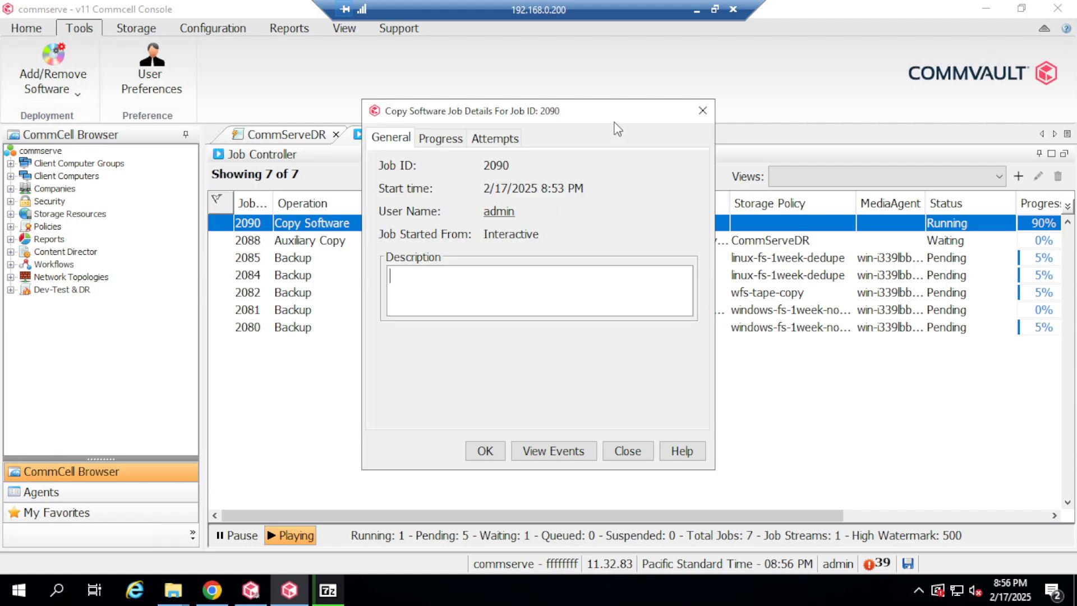
click(702, 111)
drag(810, 513, 763, 117)
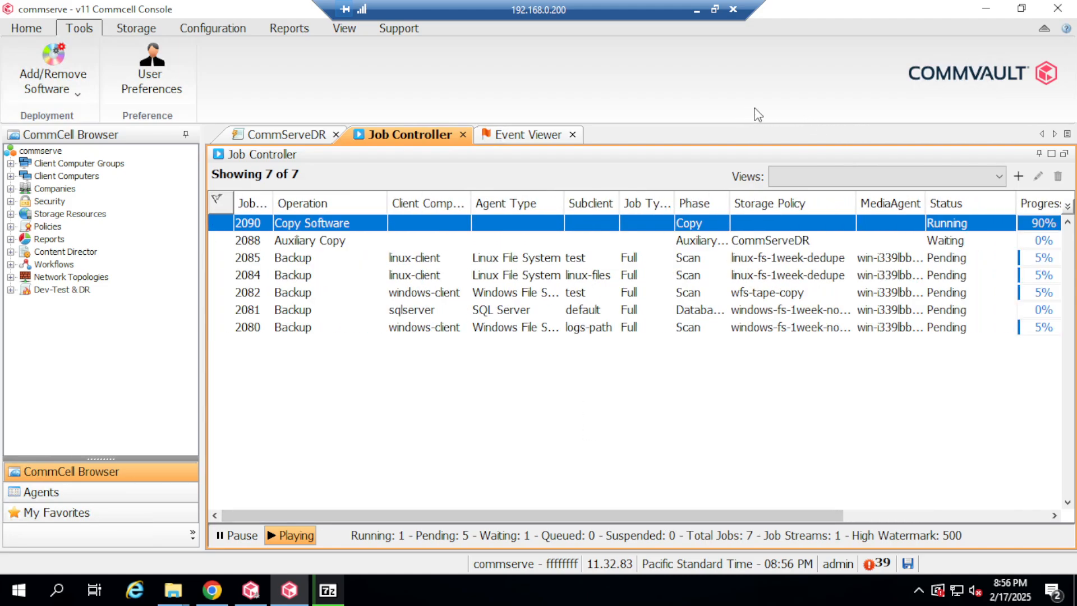
click(716, 10)
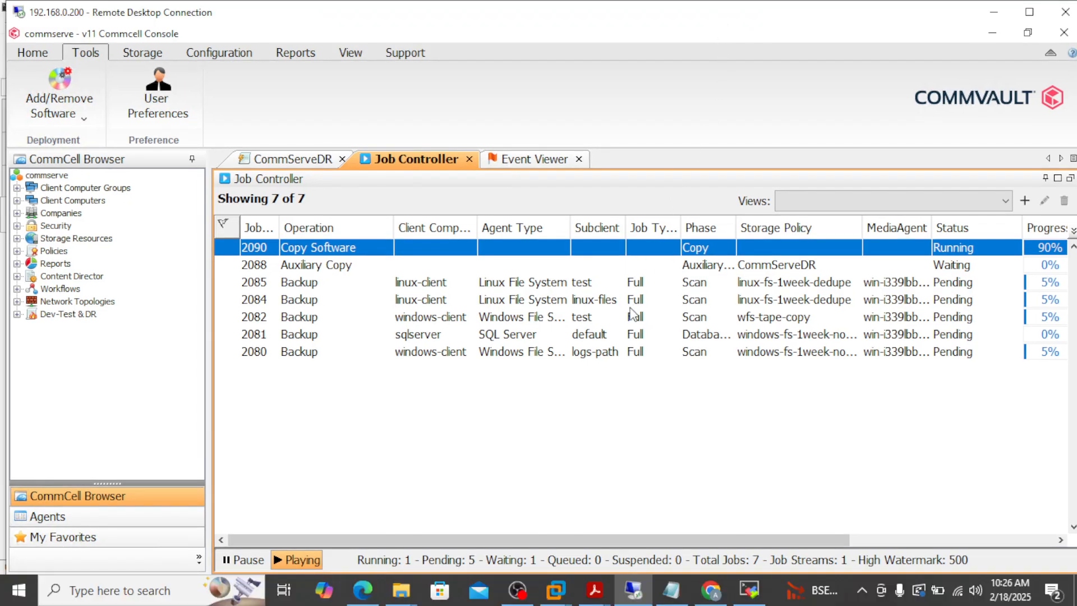
right_click(774, 594)
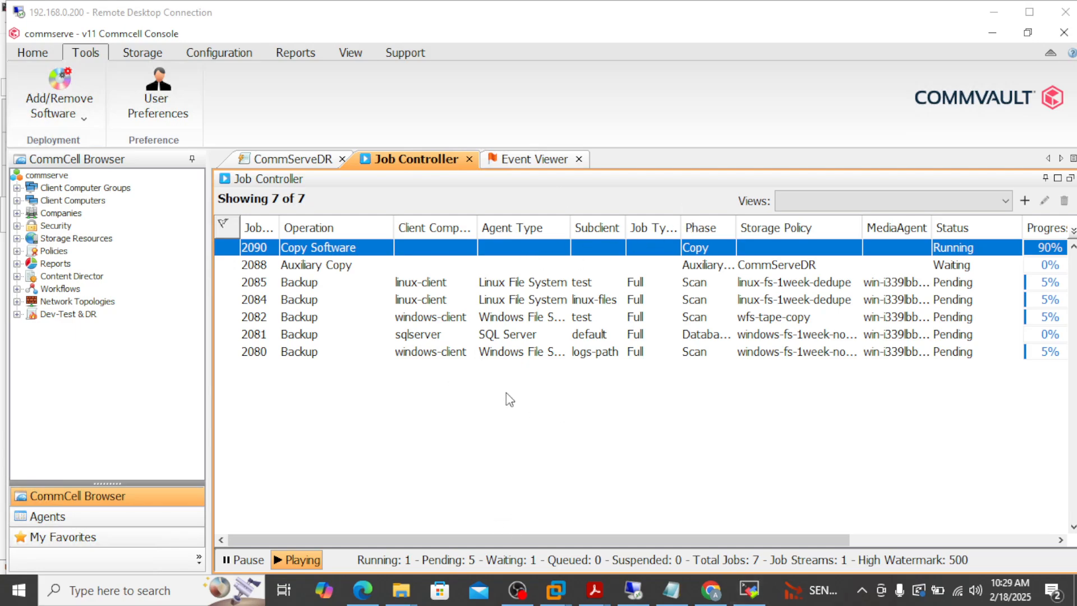
click(1030, 11)
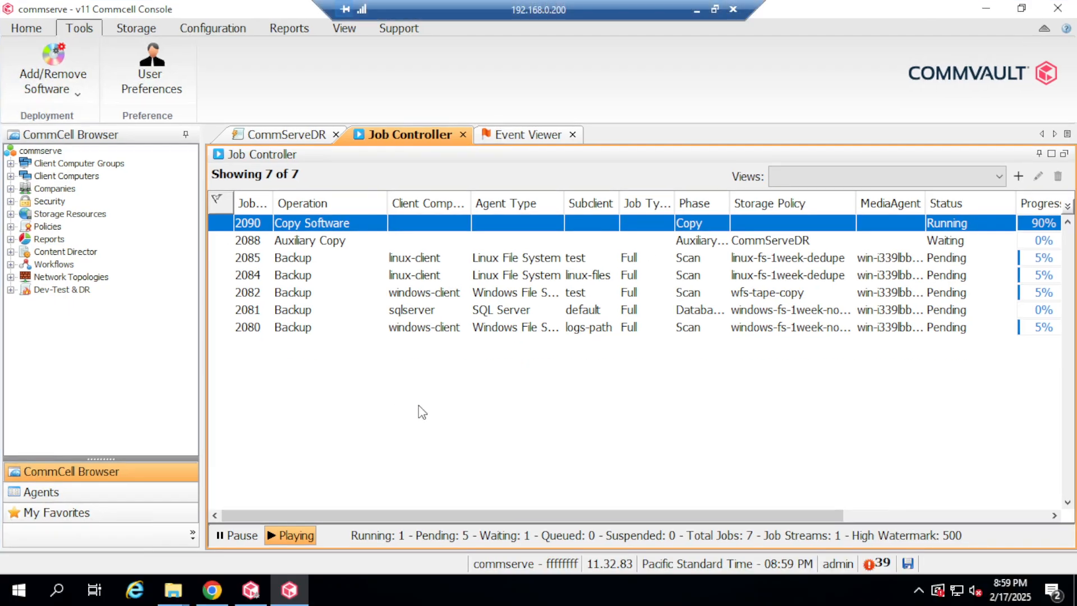
mouse_move(172, 589)
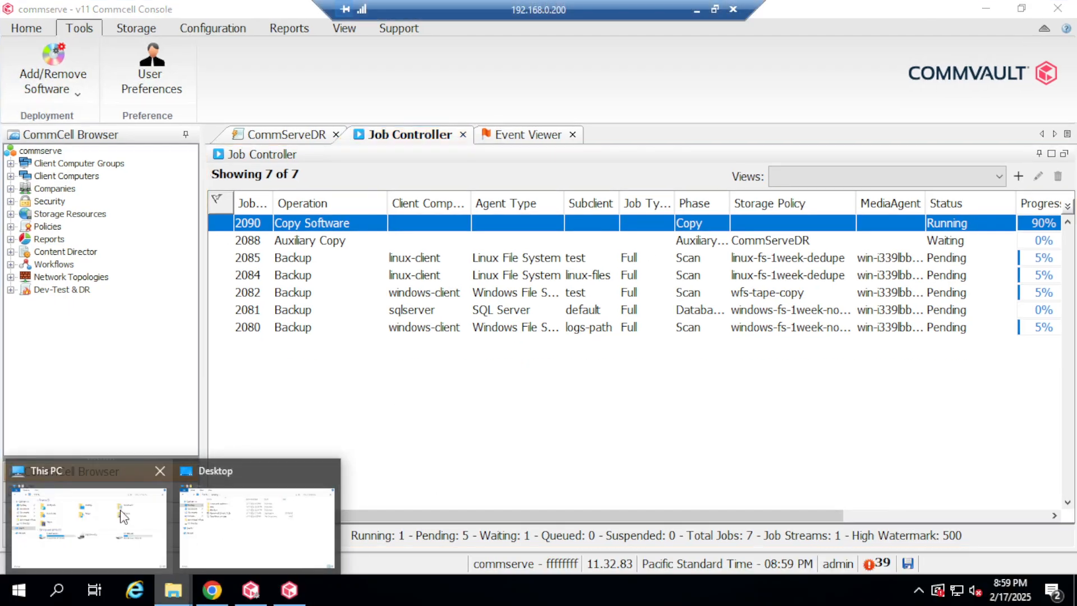
In MR-Linux-11.32.83, check the extracted folder and delete the maintenance .tar file.
click(225, 526)
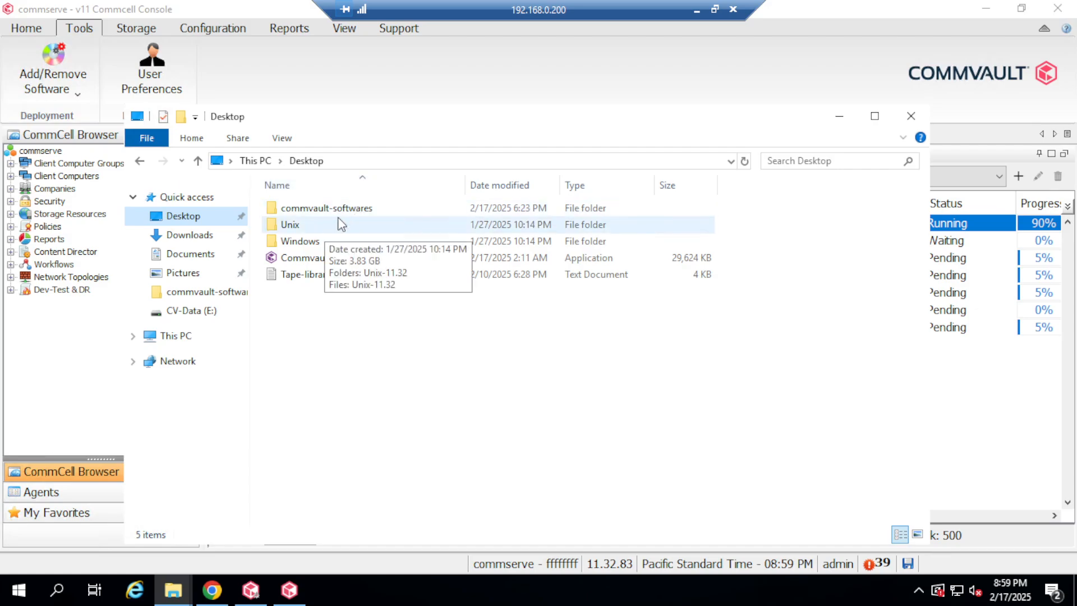
double_click(350, 210)
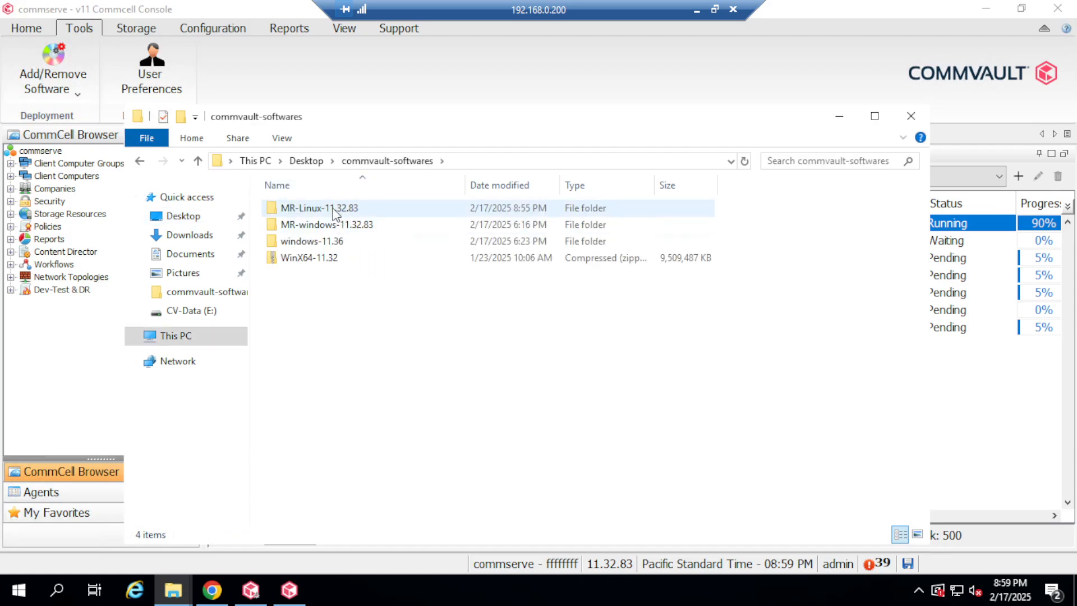
click(333, 211)
double_click(333, 211)
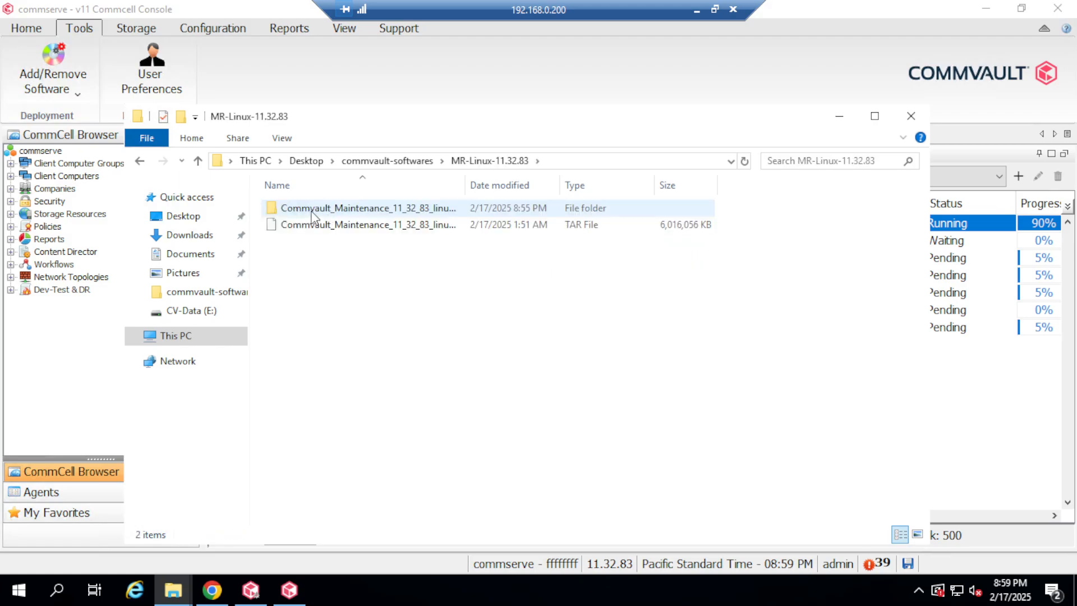
drag(464, 190, 620, 186)
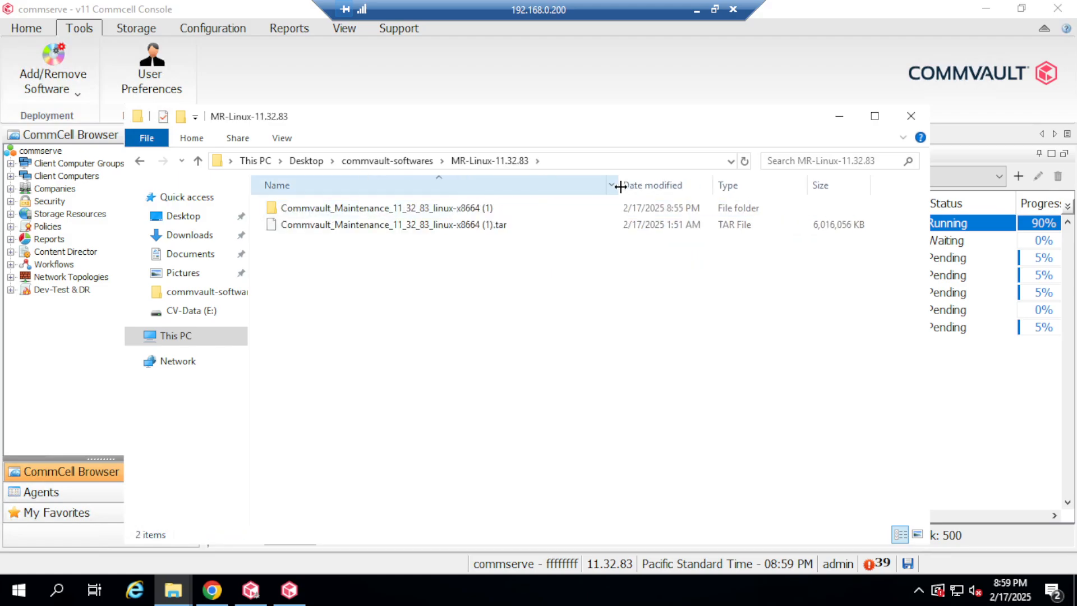
double_click(488, 208)
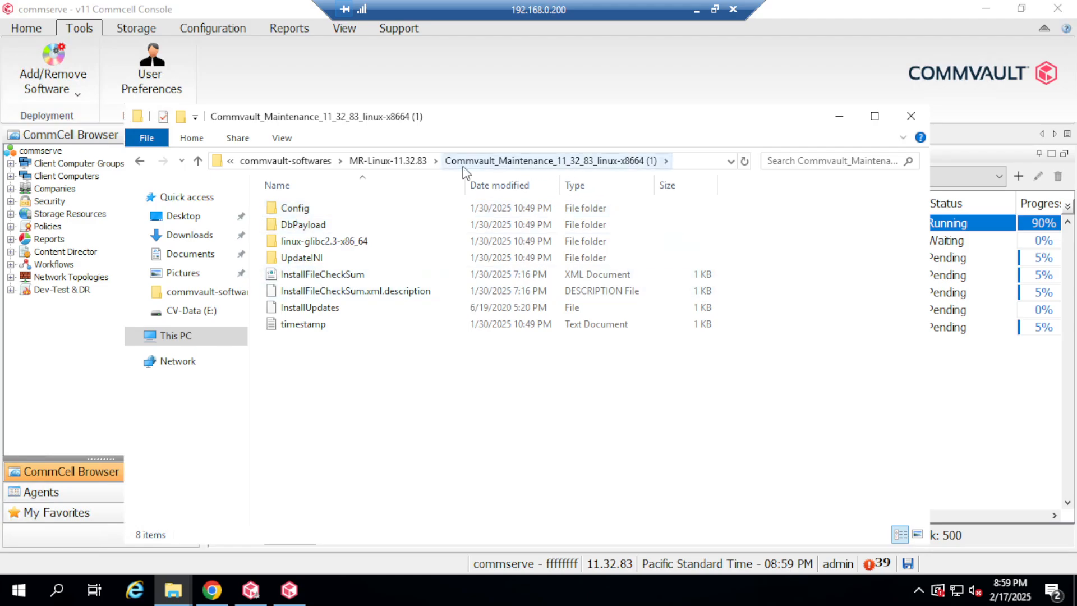
click(412, 162)
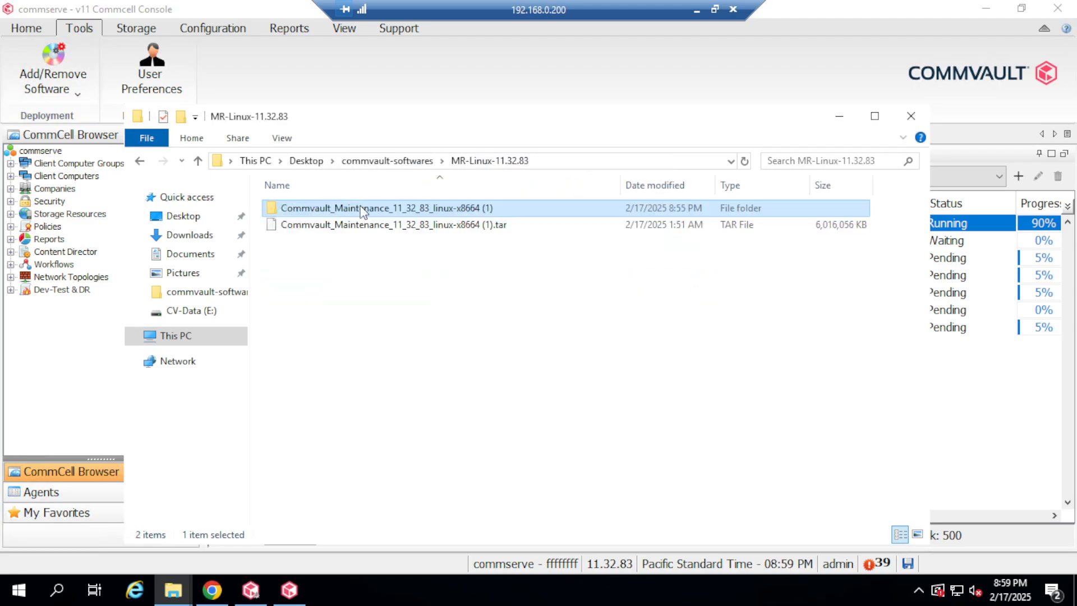
click(407, 225)
key(Delete)
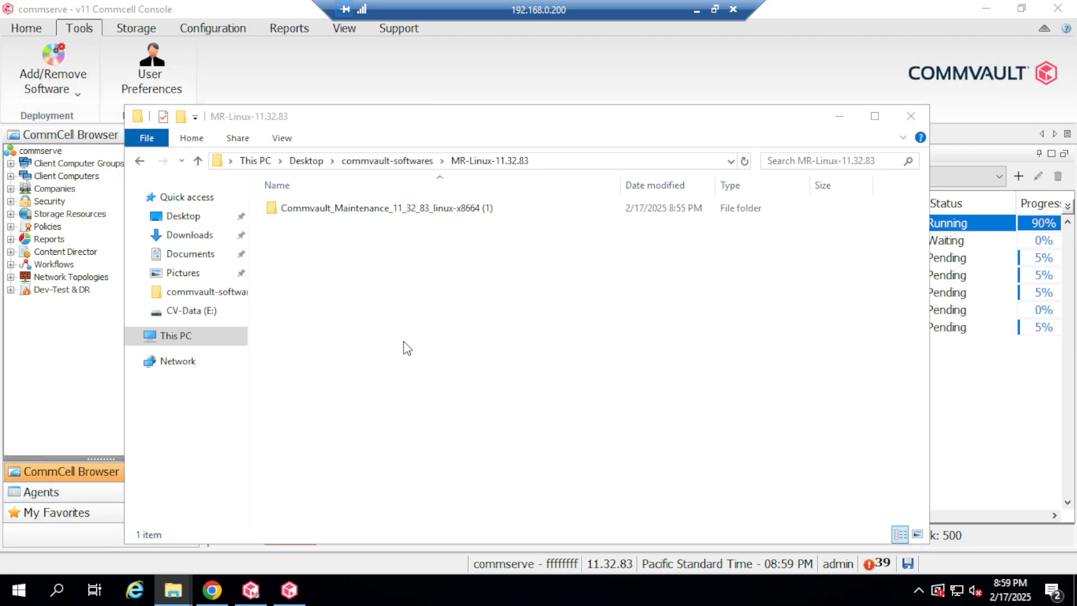
Rename the extracted folder to Commvault_Maintenance_11_32_83_linux-x8664, dropping the (1) suffix.
click(464, 208)
right_click(466, 207)
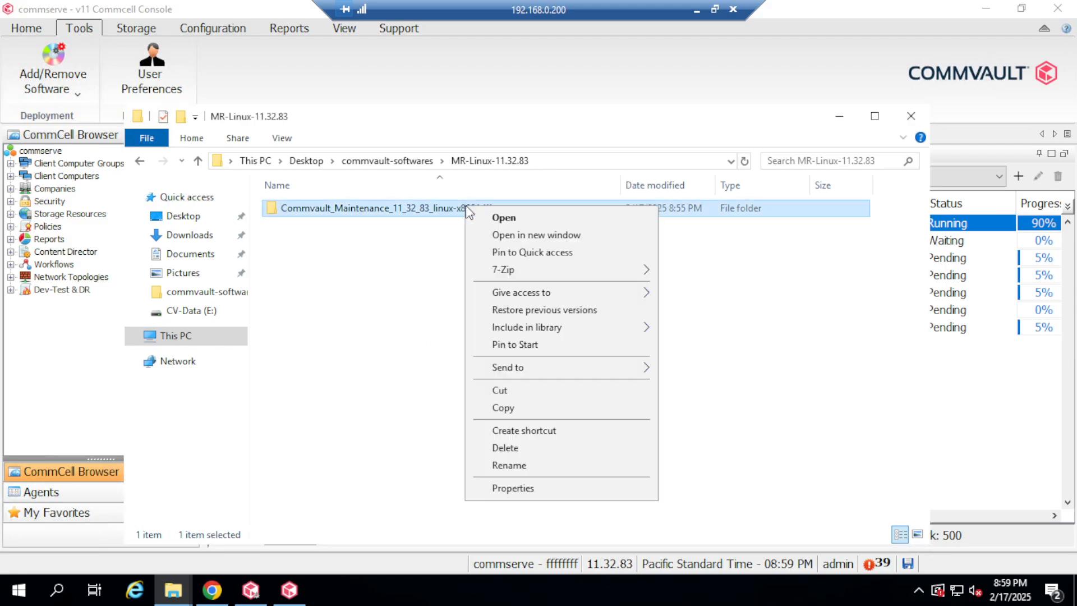
click(542, 468)
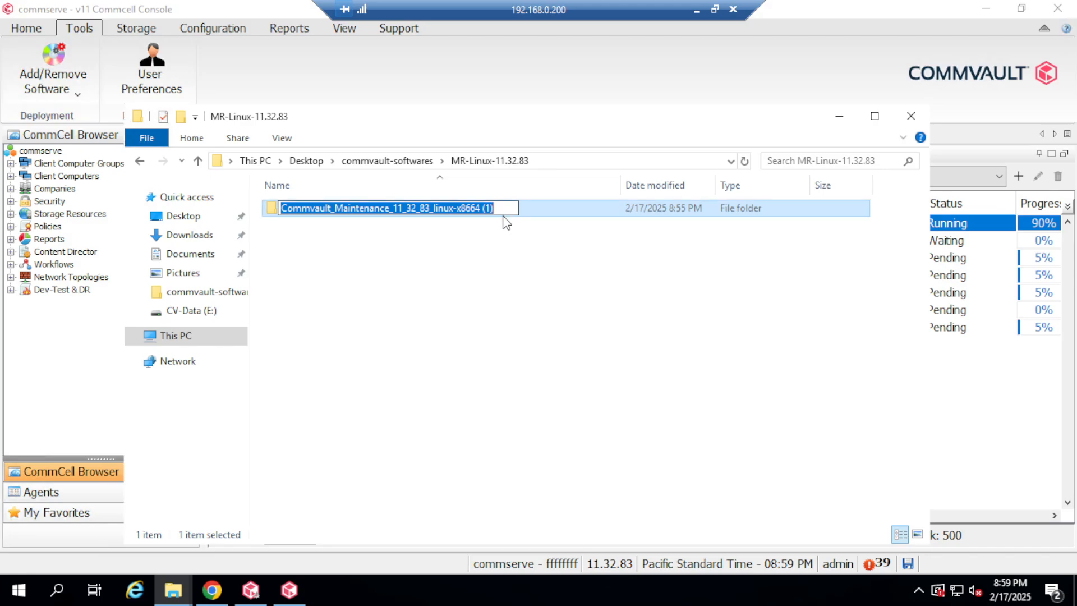
key(End)
key(BackSpace)
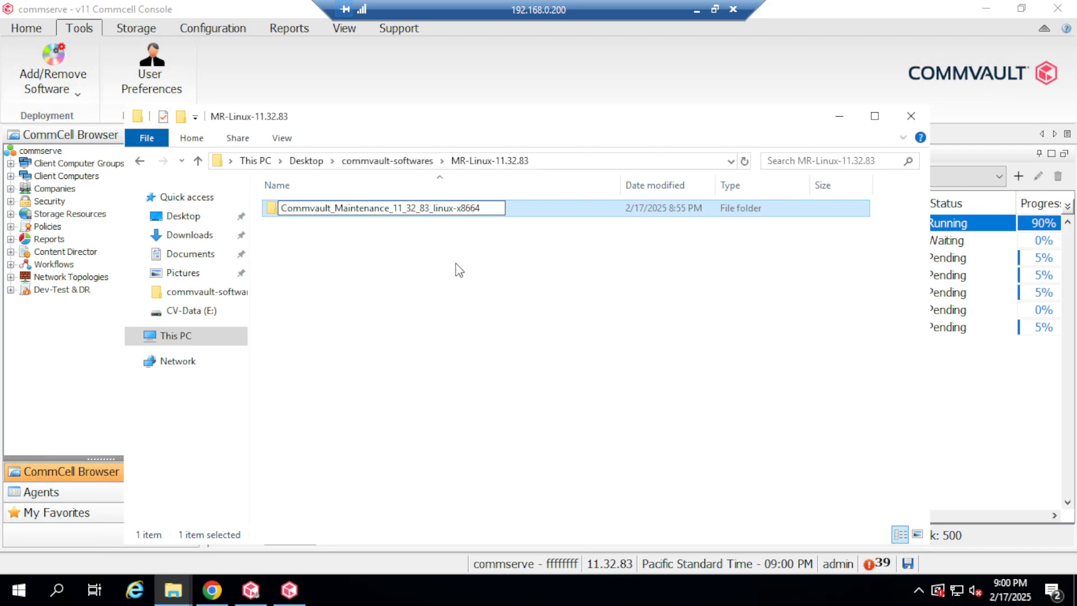
click(519, 262)
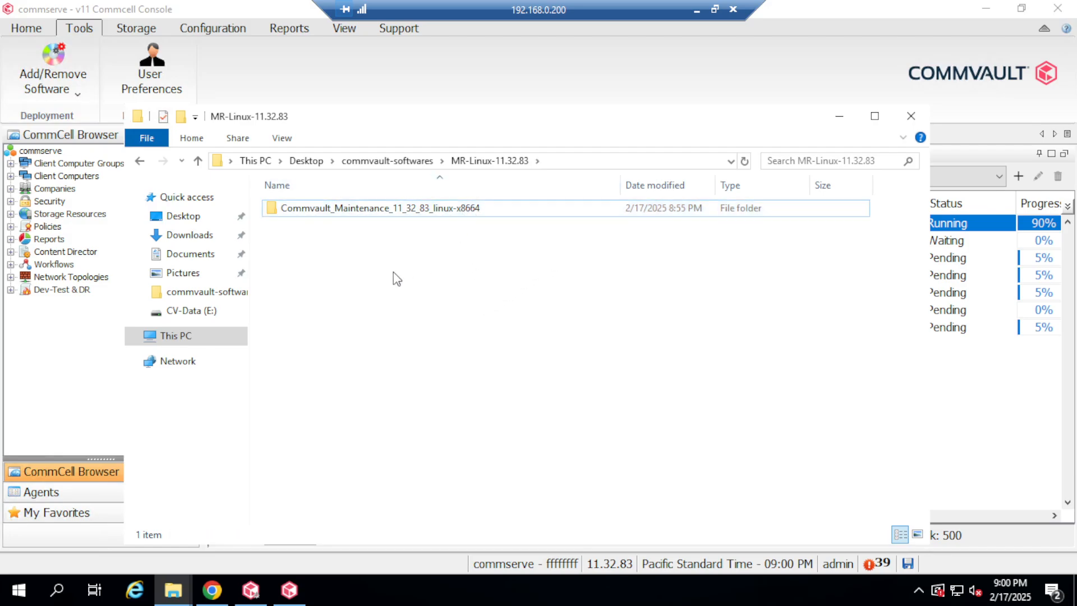
Open the renamed folder, copy its path from the address bar, and minimize Explorer.
double_click(521, 211)
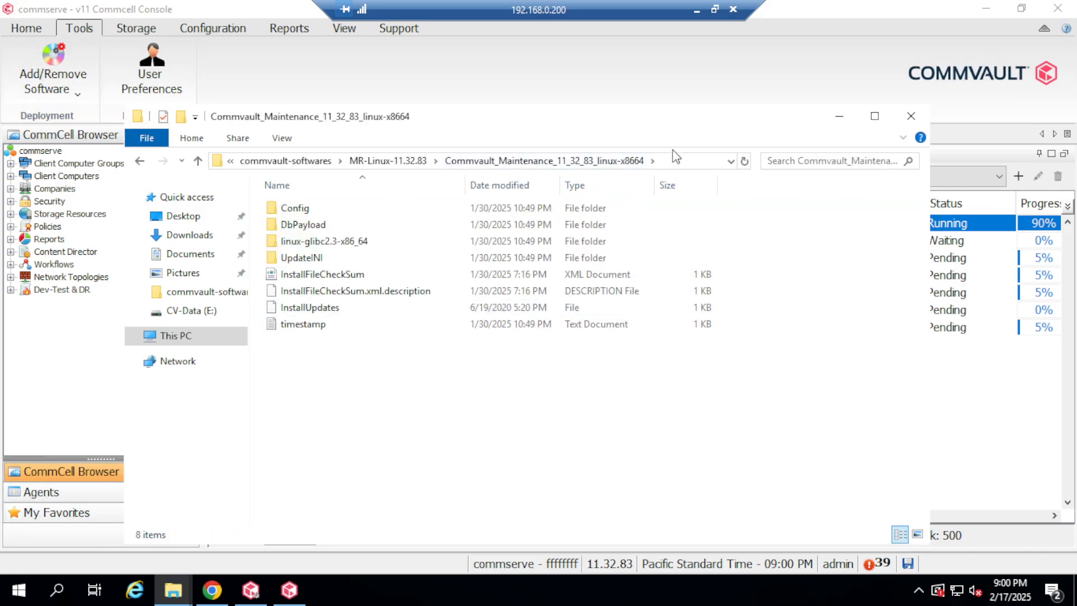
click(685, 163)
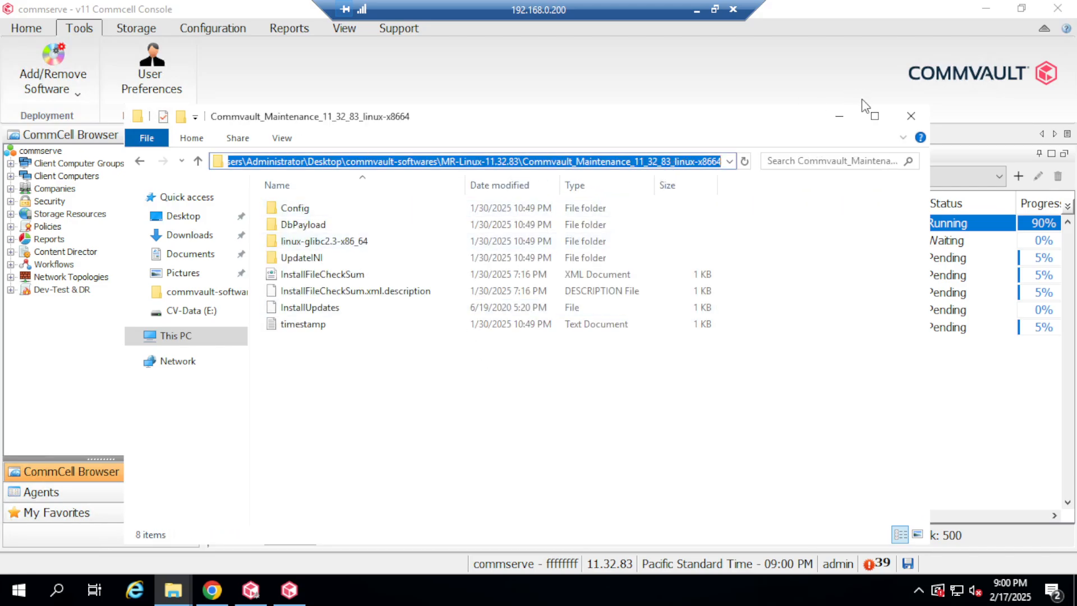
click(839, 117)
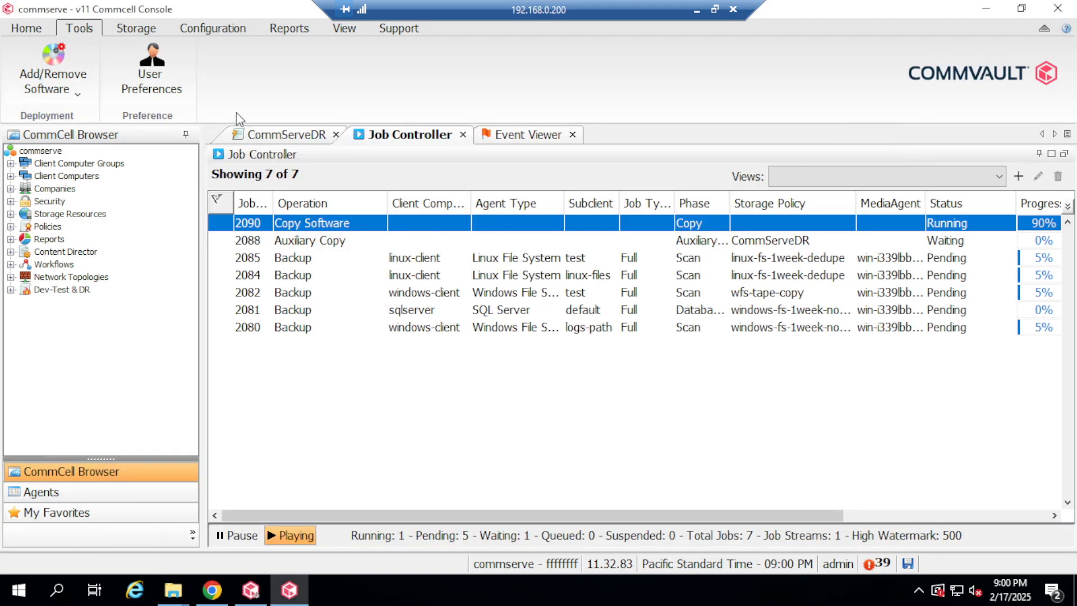
Submit Copy Software from the pasted Linux folder path and dismiss the 'operation already running' error.
click(88, 98)
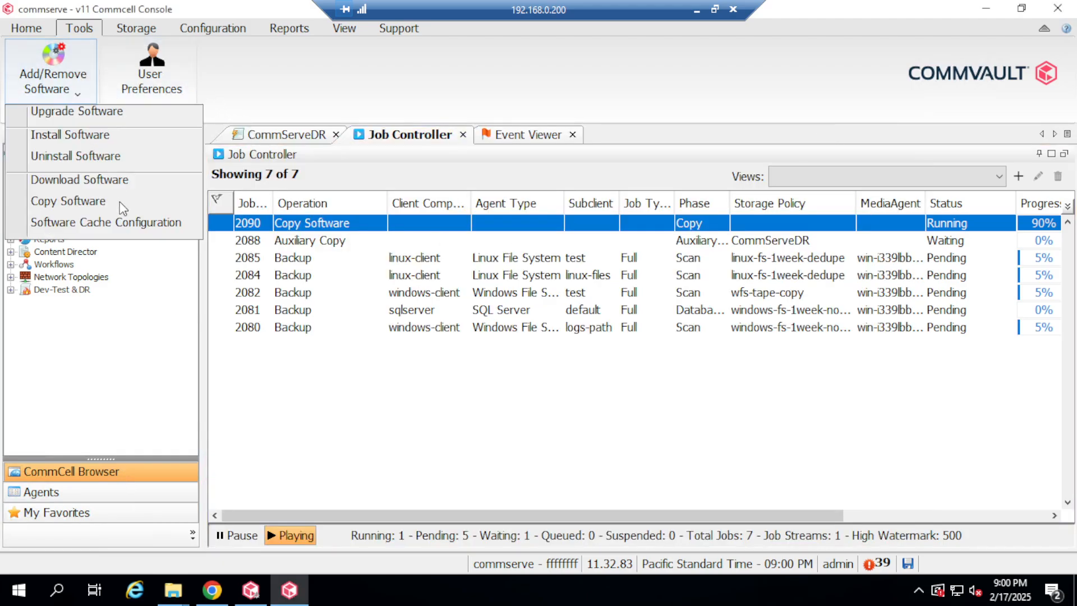
click(95, 202)
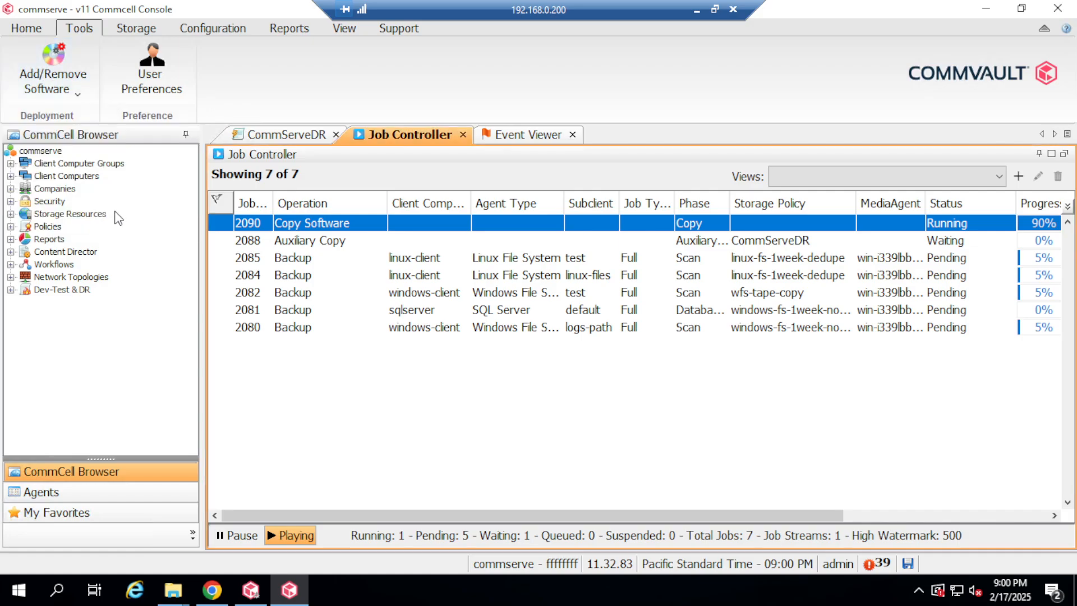
click(466, 233)
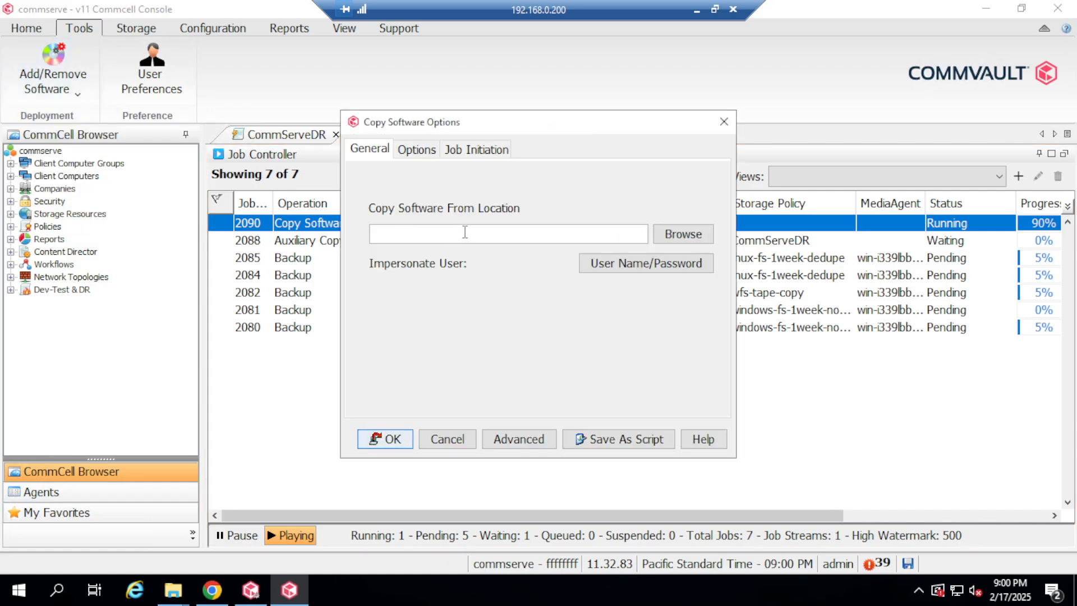
key(ctrl+v)
click(382, 439)
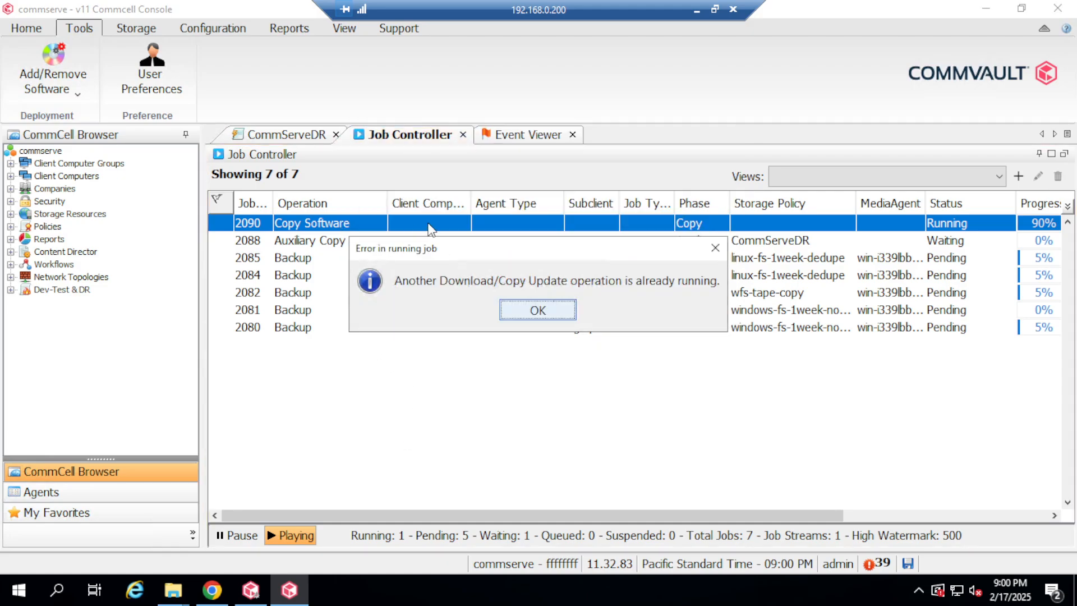
click(538, 310)
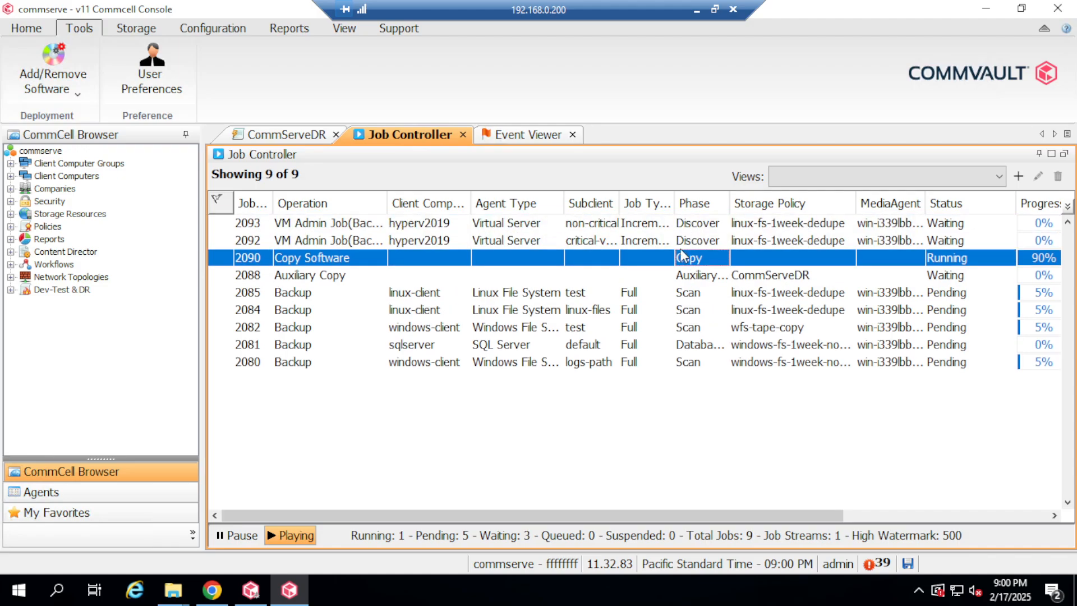
Check job 2090's attempts in its details dialog.
double_click(490, 260)
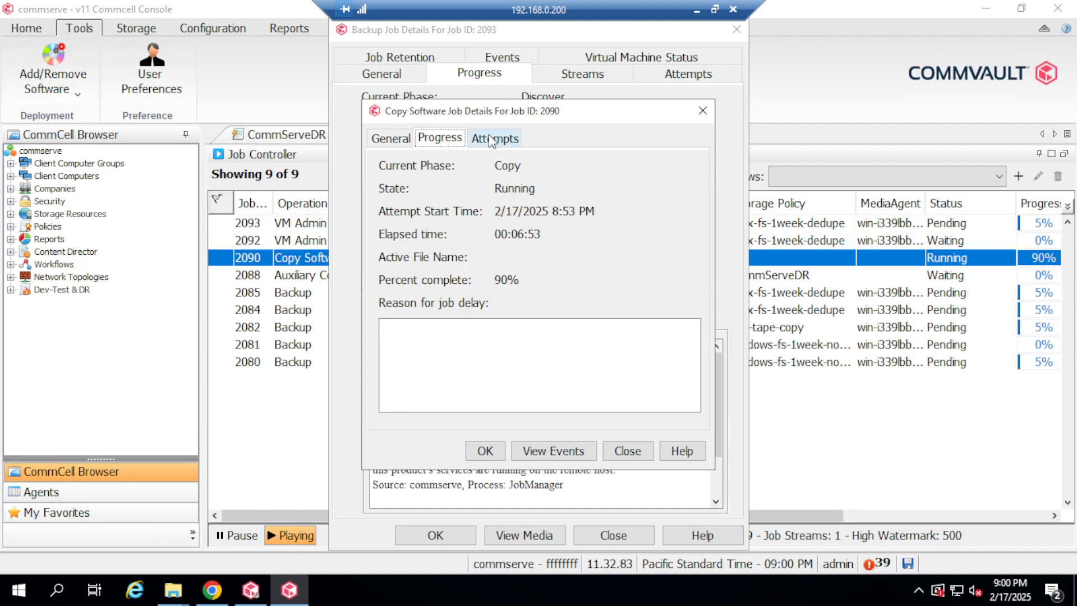
click(495, 138)
click(702, 111)
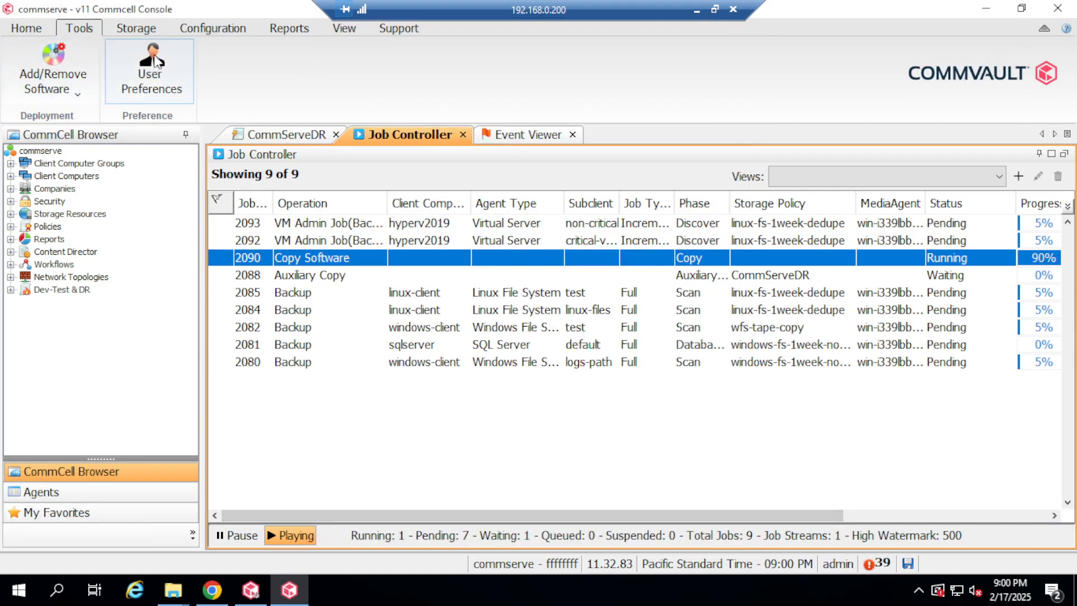
Review Software Cache Configuration's Cache Details, which show linux-x8664 at 11.32.76.
click(78, 95)
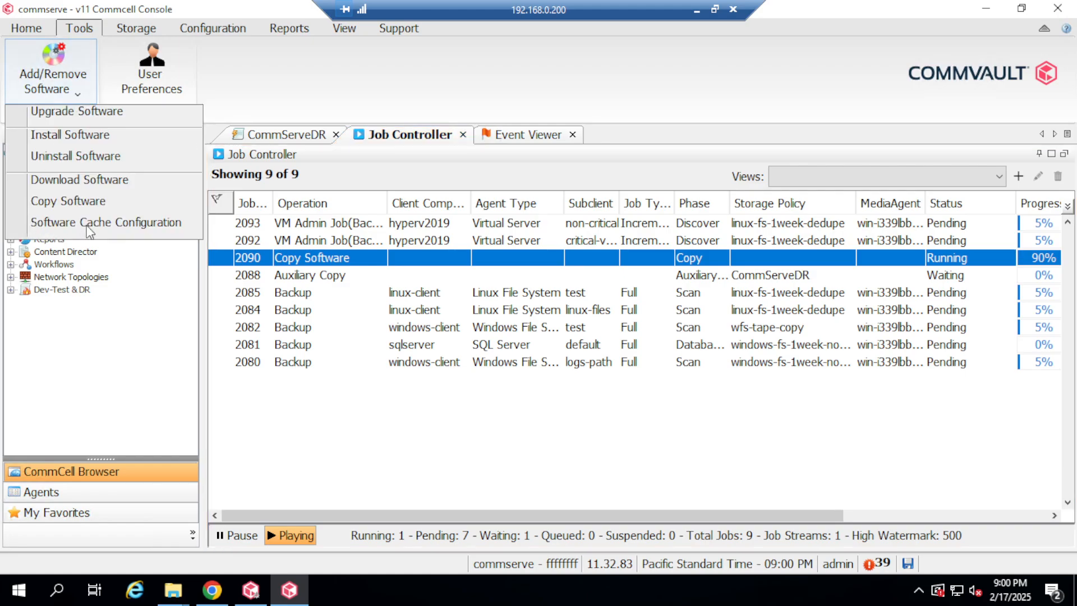
click(99, 223)
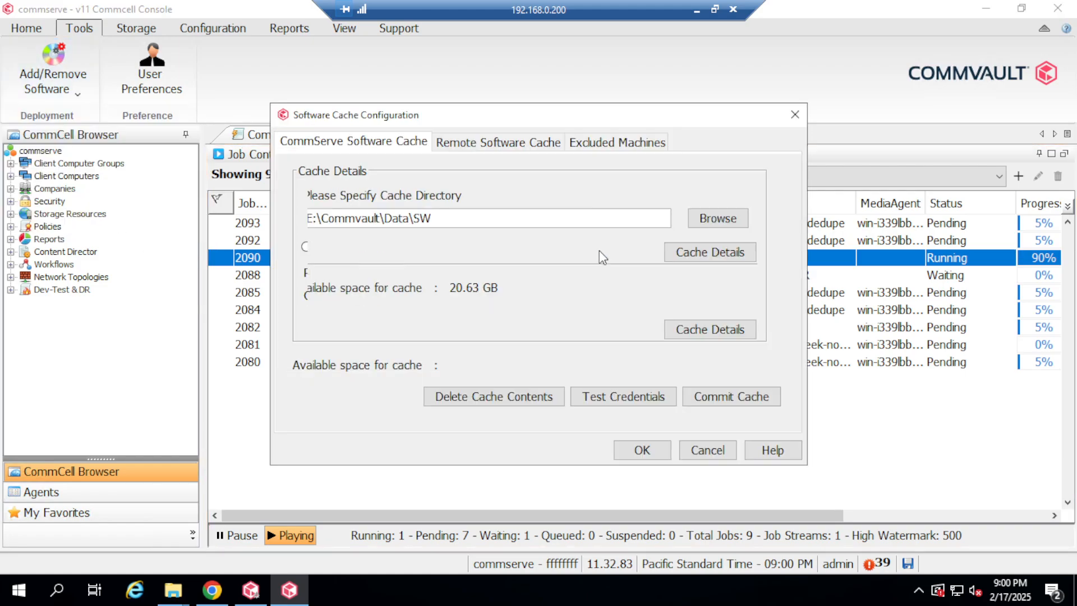
click(714, 256)
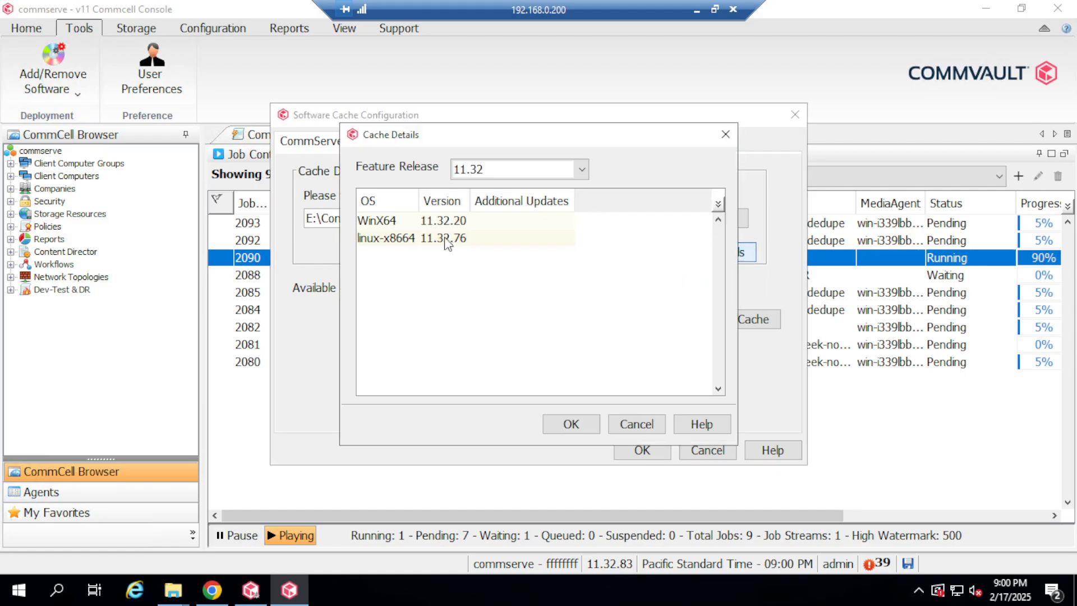
click(400, 241)
click(390, 223)
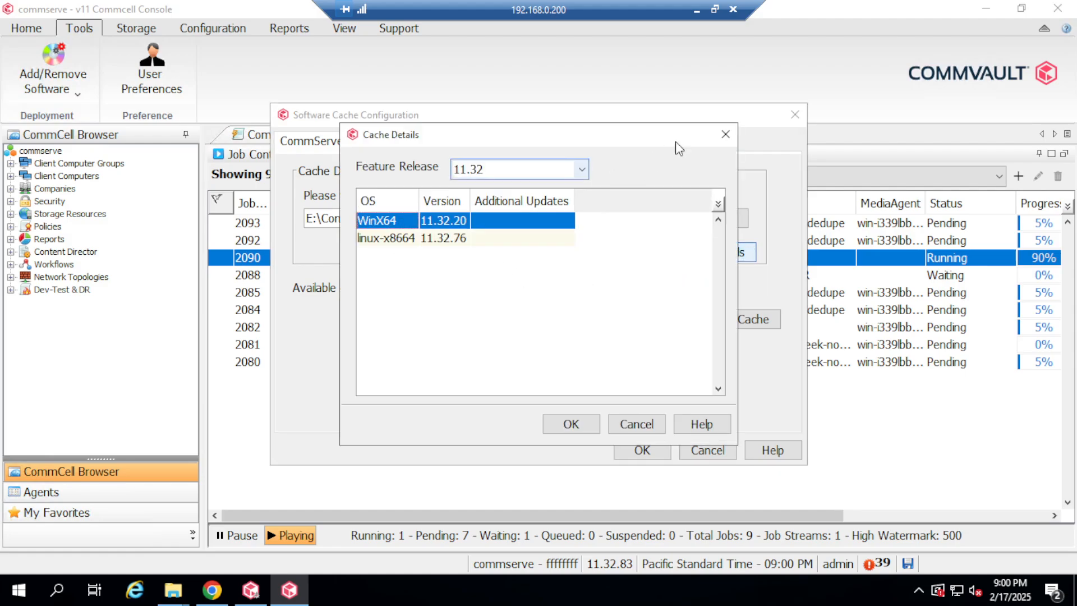
click(726, 135)
click(795, 114)
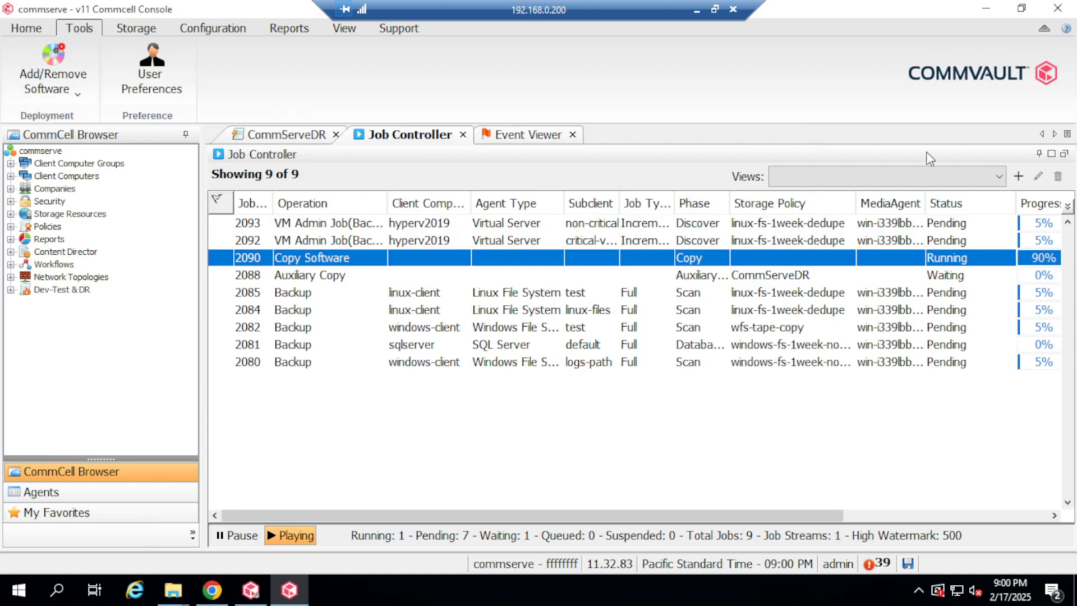
Recheck job 2090 still at 90% and restore the remote session to a window.
double_click(691, 262)
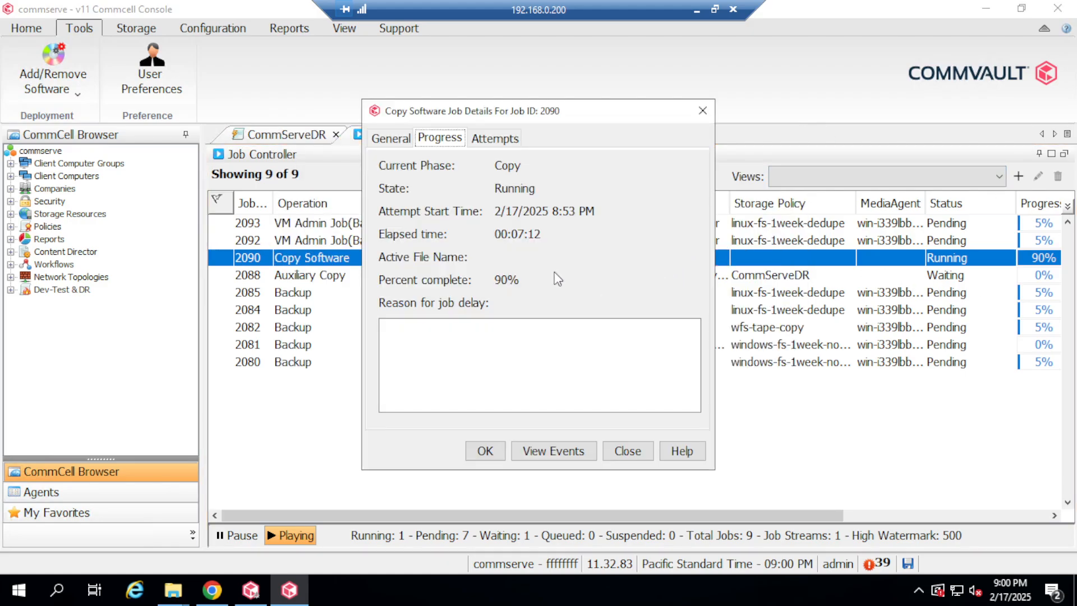
click(703, 110)
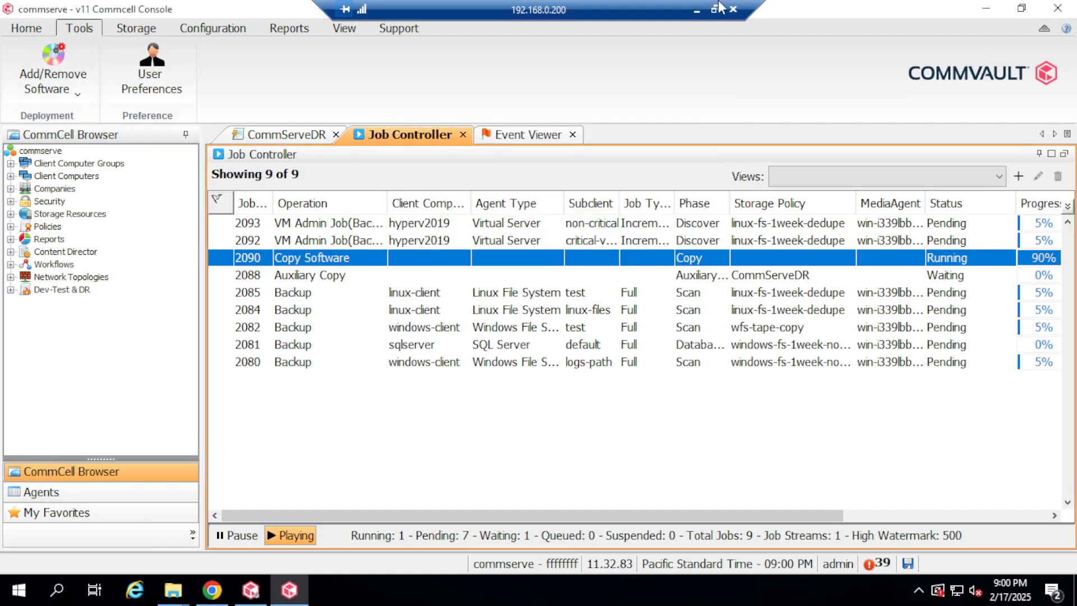
click(716, 9)
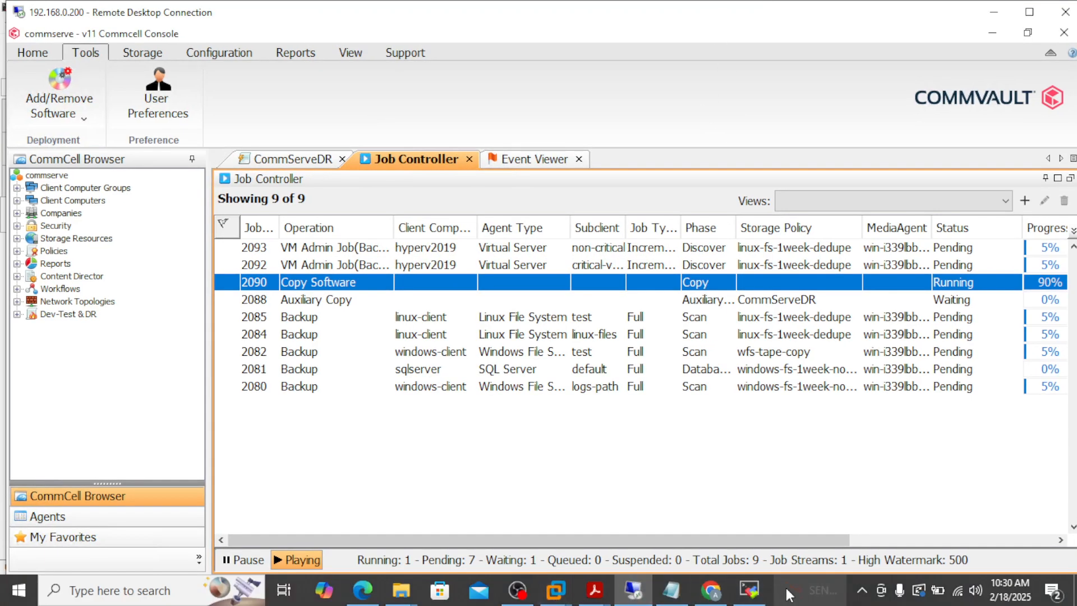
Review copy job 2090's details, confirming it Completed at 100%.
mouse_move(764, 598)
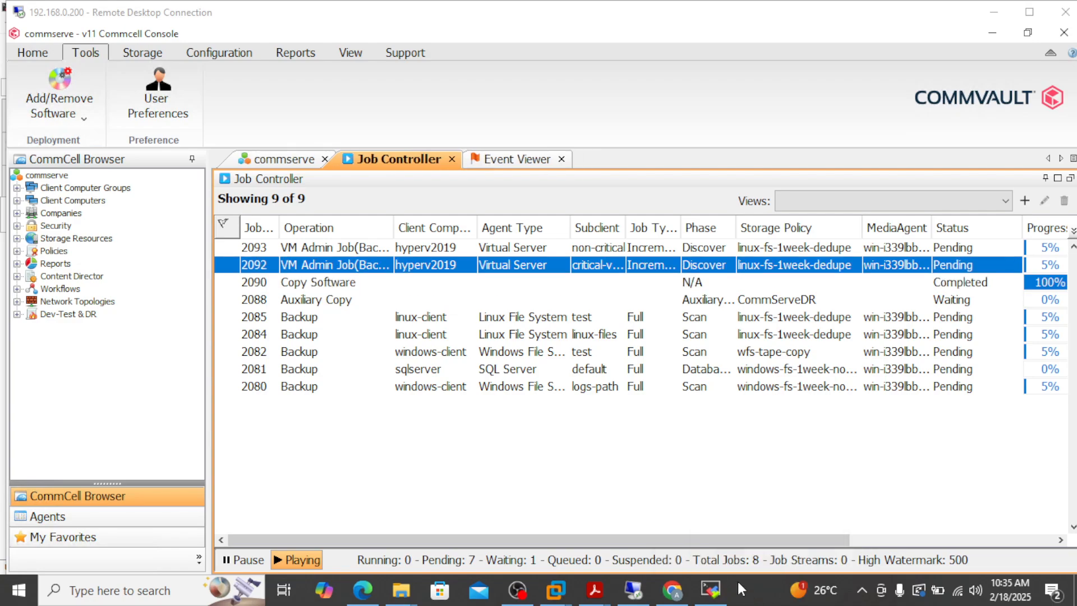
click(993, 285)
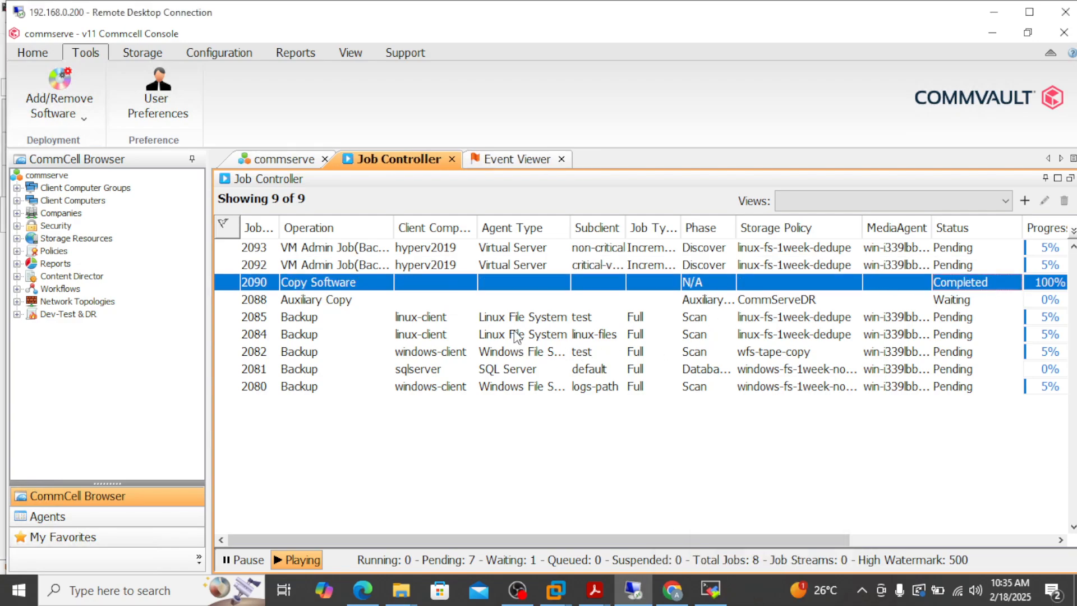
double_click(525, 282)
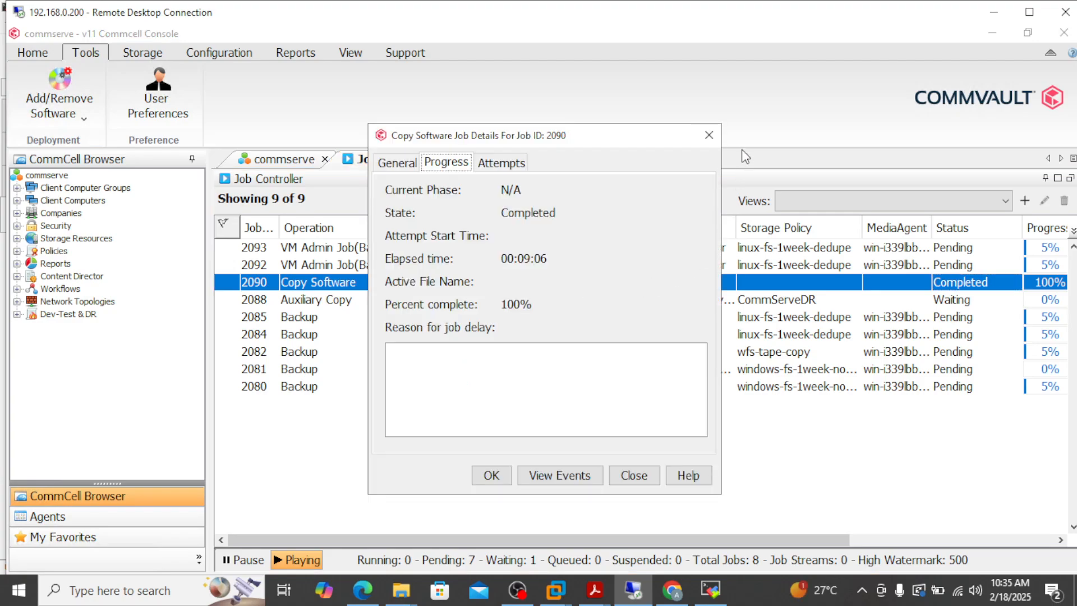
click(709, 136)
Open the Copy Software options and cancel without starting a job.
click(94, 112)
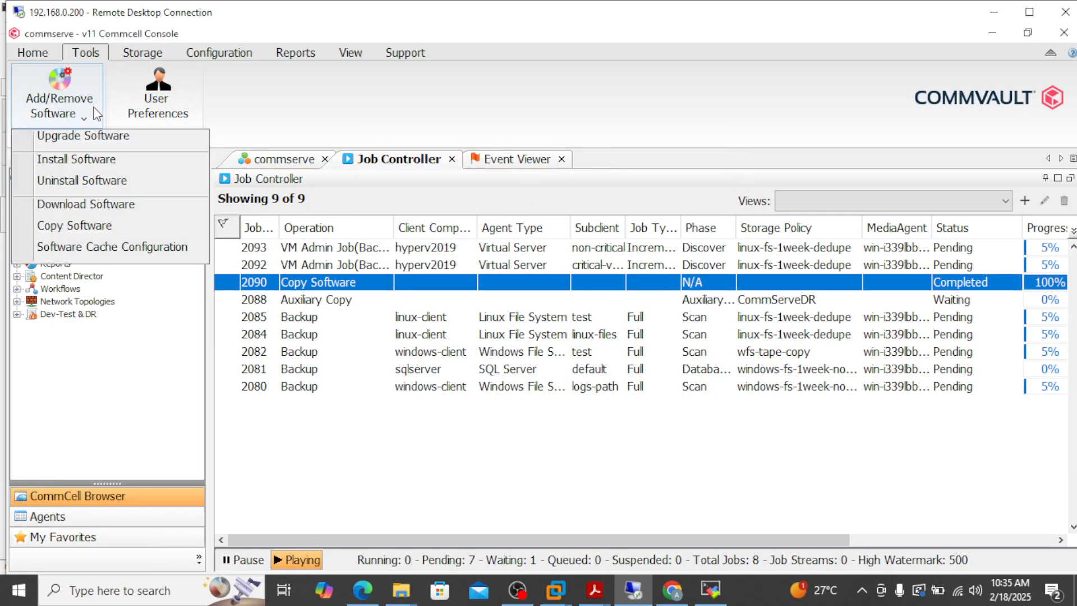
click(135, 226)
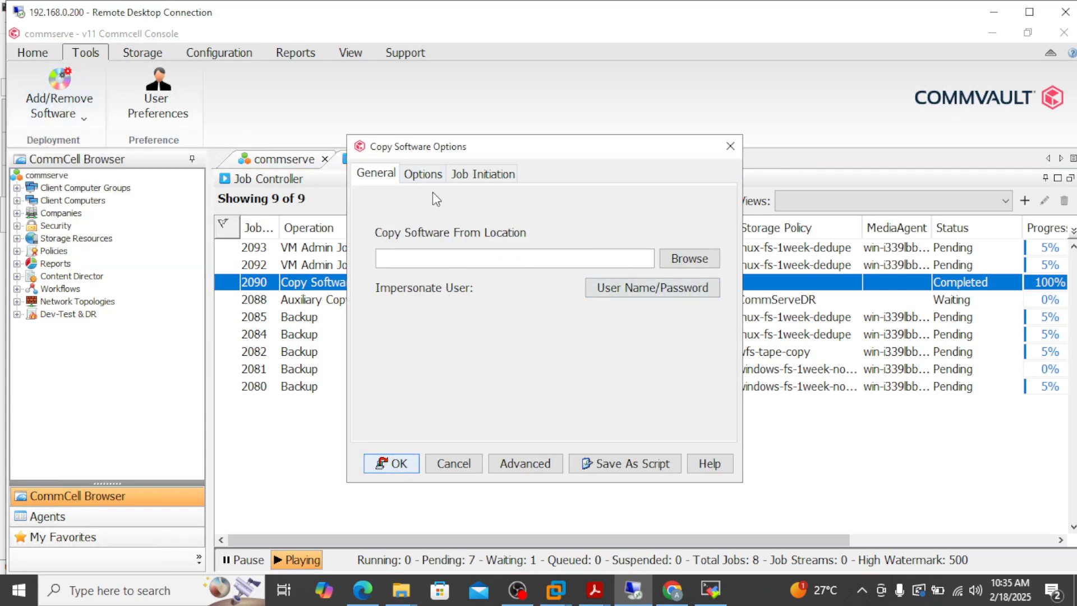
click(730, 146)
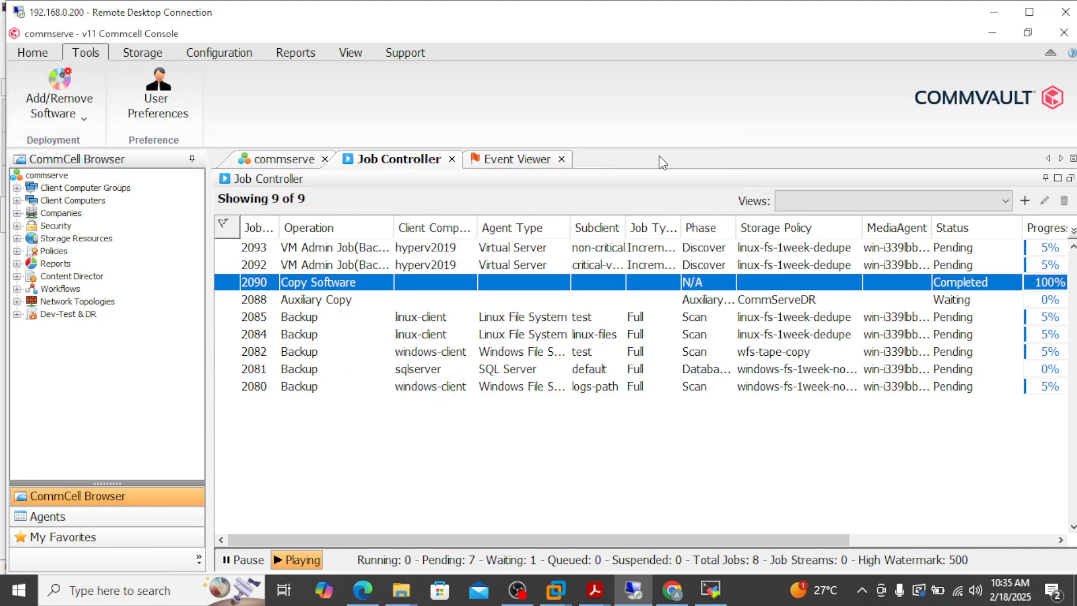
Check the cache details: WinX64 at 11.32.83 but linux-x8664 still at 11.32.76.
click(84, 115)
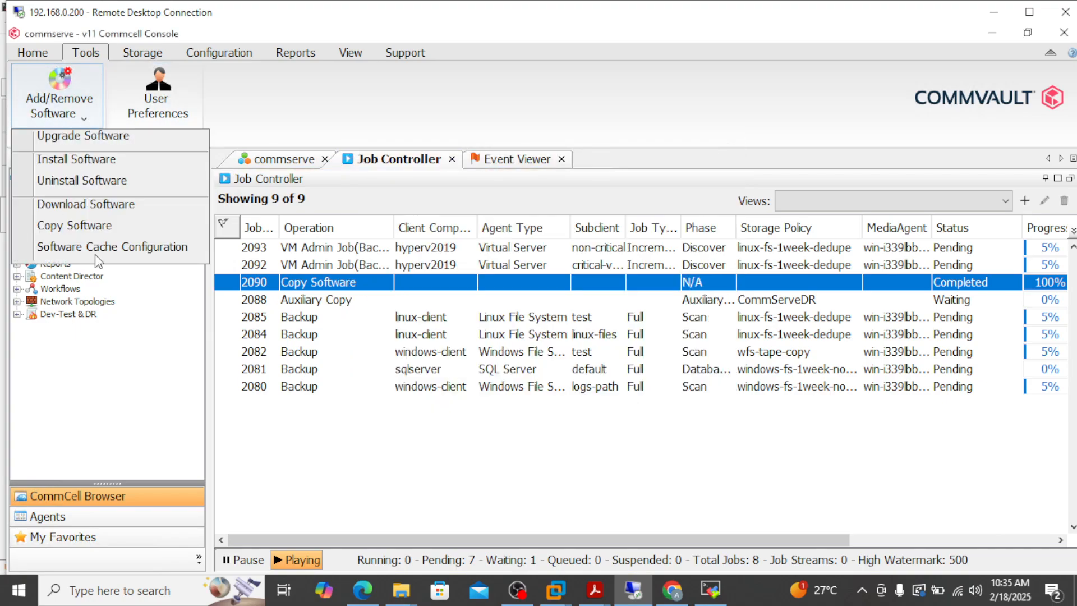
click(128, 247)
click(730, 280)
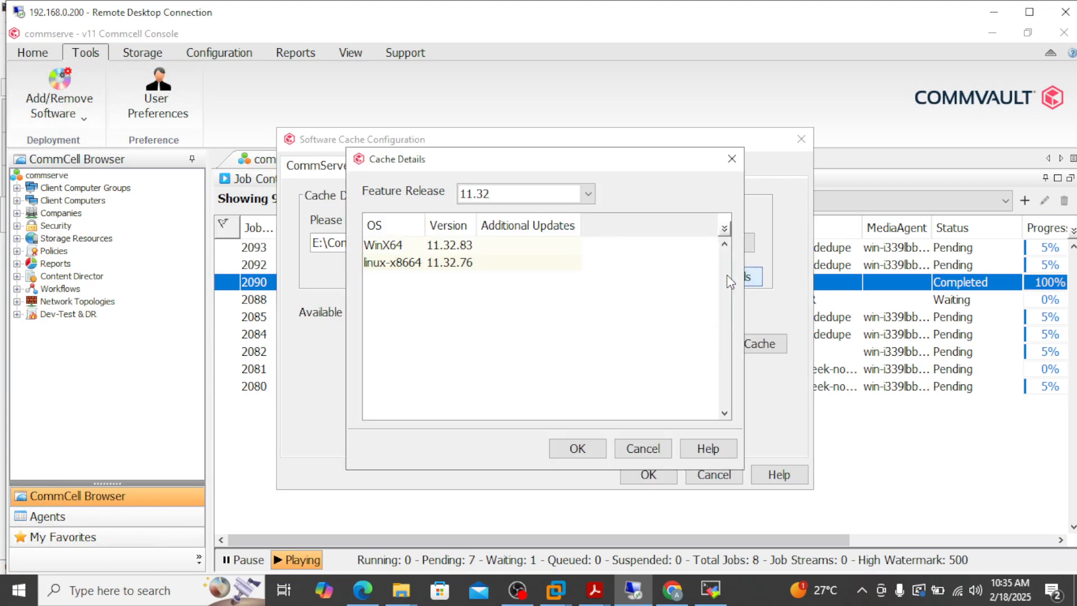
click(454, 247)
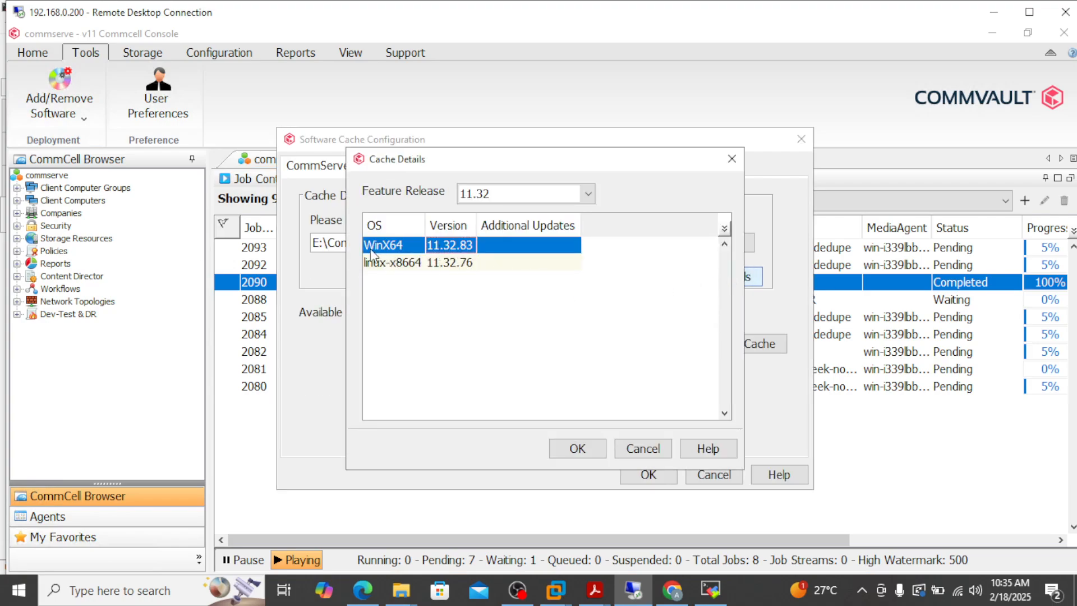
click(455, 265)
click(732, 159)
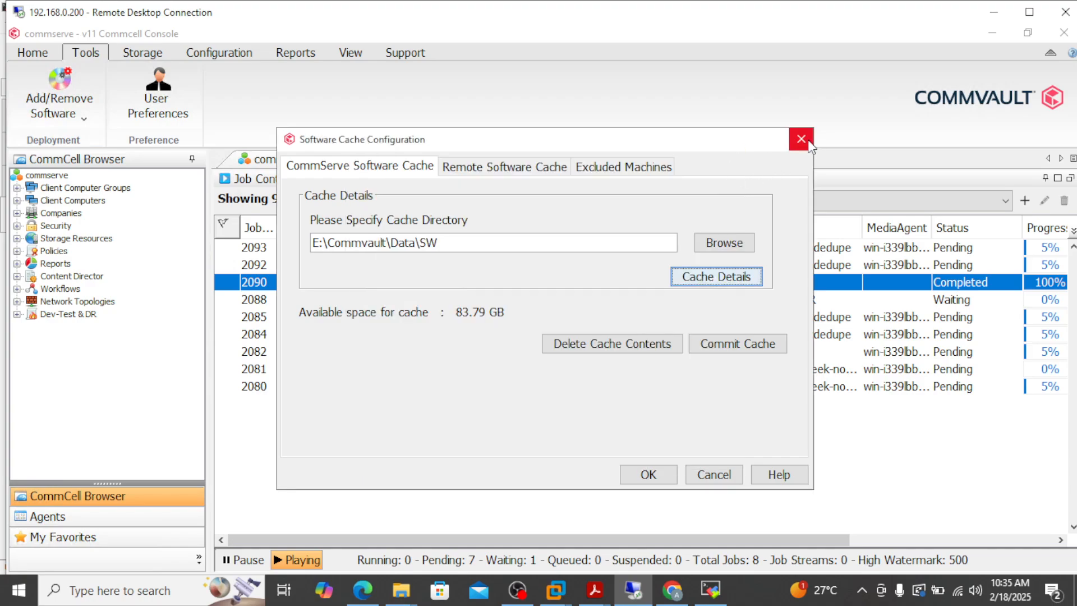
click(801, 140)
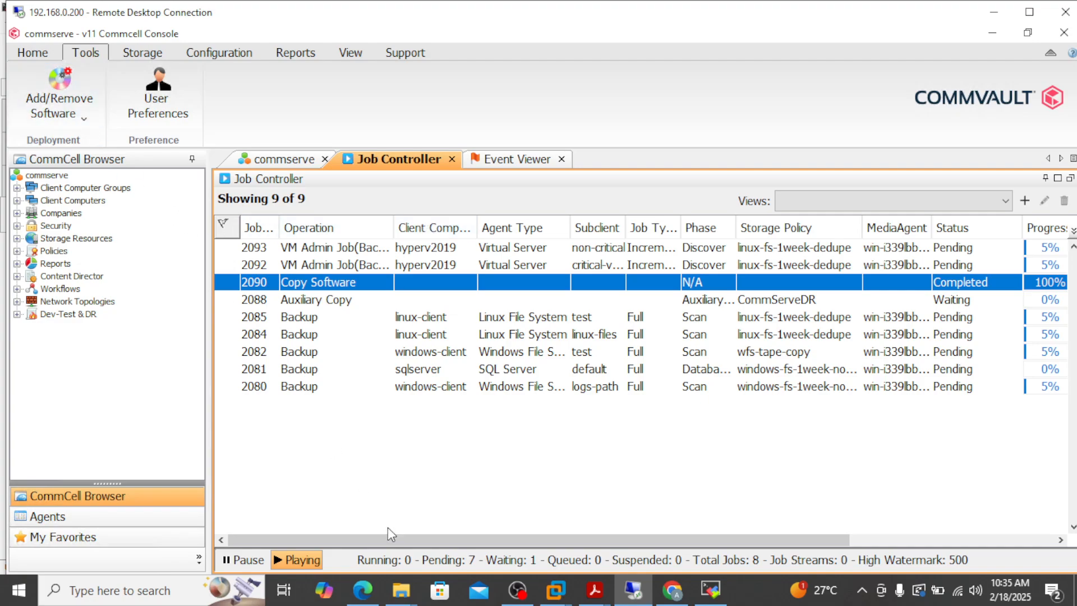
click(1029, 11)
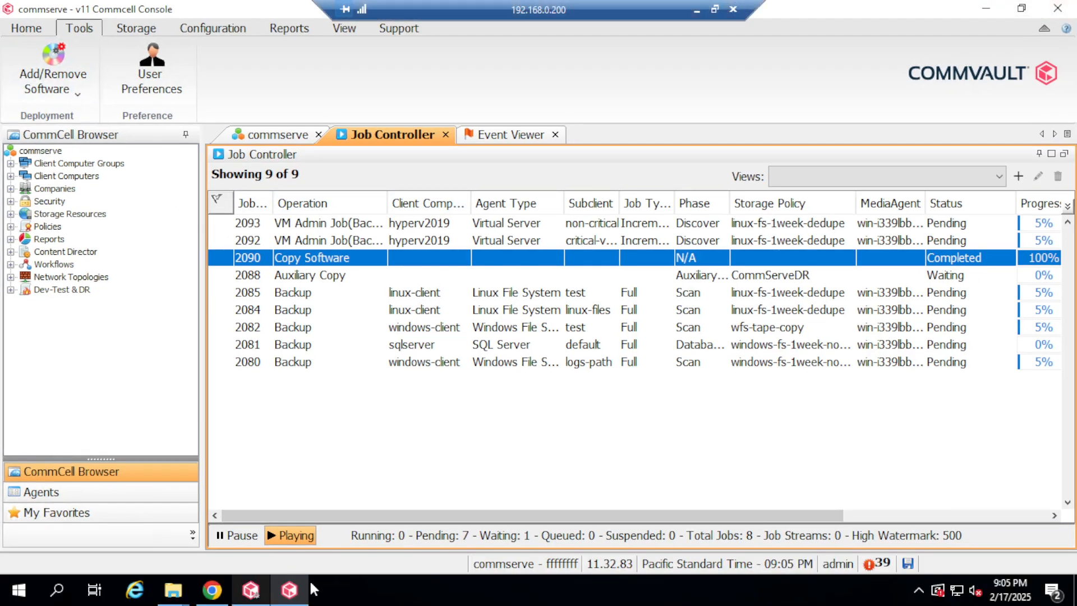
Copy the Linux 11.32.83 maintenance folder's full path from File Explorer.
mouse_move(183, 596)
click(253, 508)
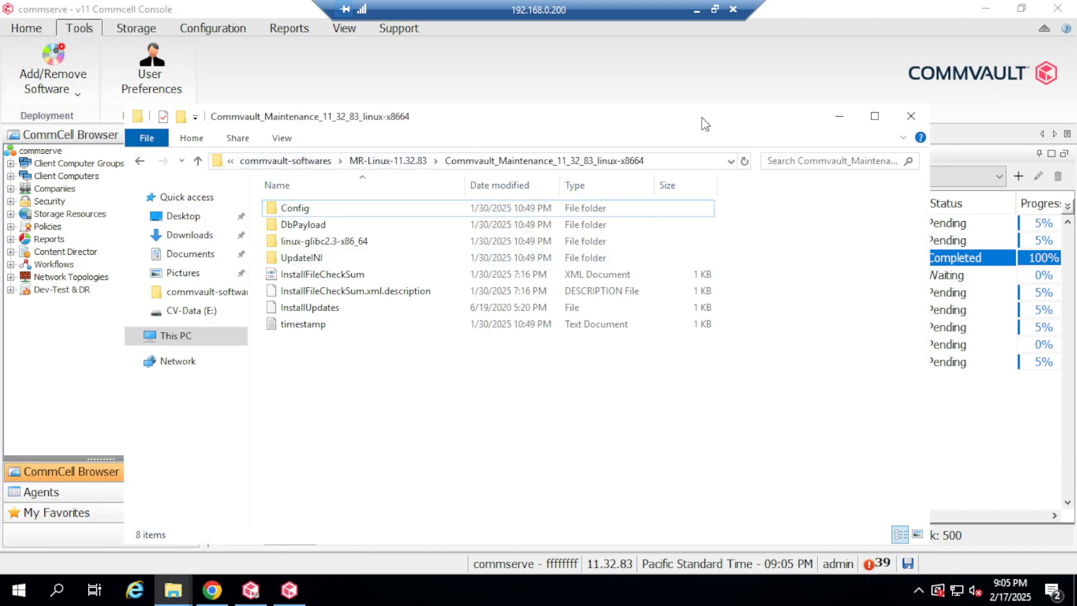
click(672, 161)
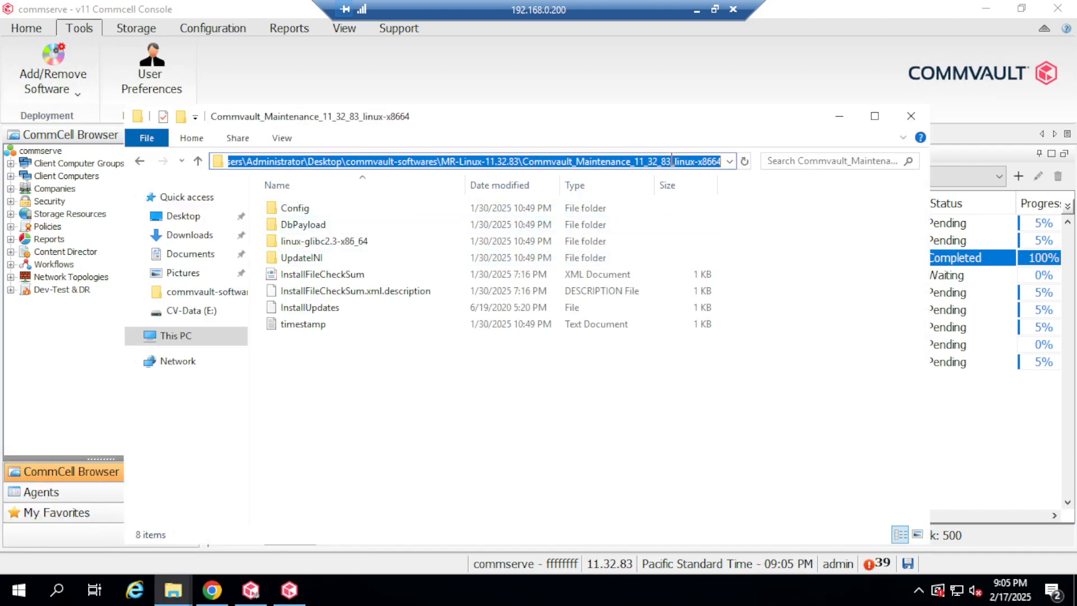
click(830, 119)
Submit a Copy Software job with the pasted maintenance folder path as source, creating job 2103.
click(78, 96)
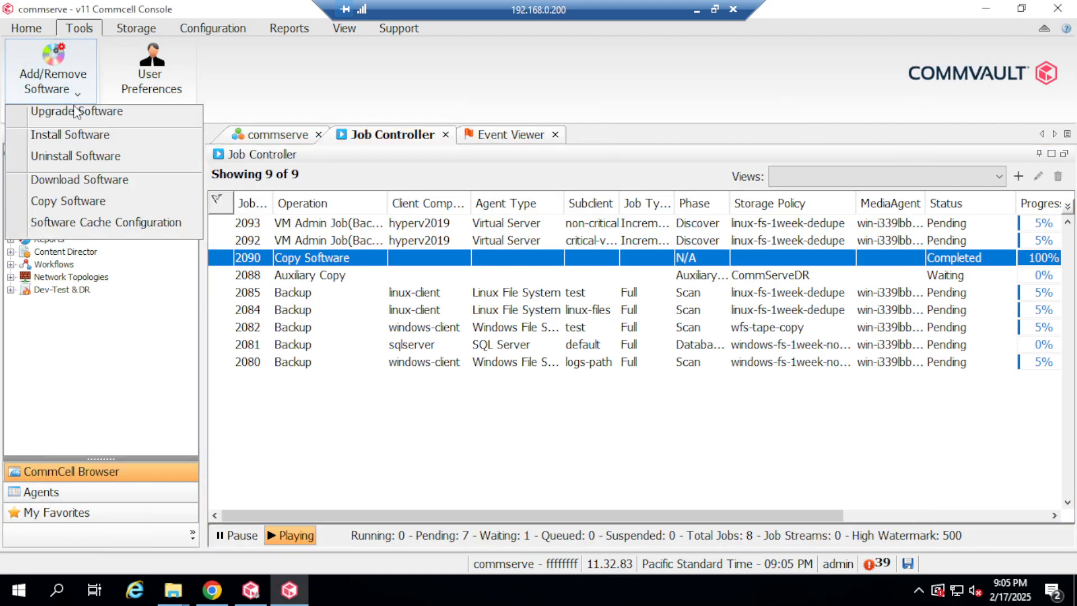
click(86, 209)
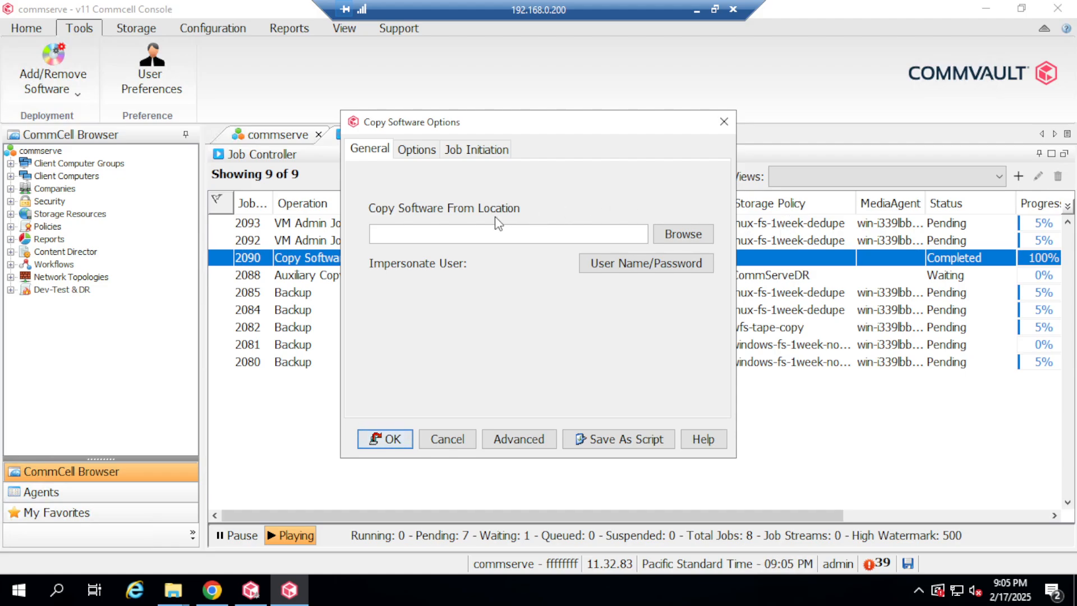
click(482, 237)
key(ctrl+v)
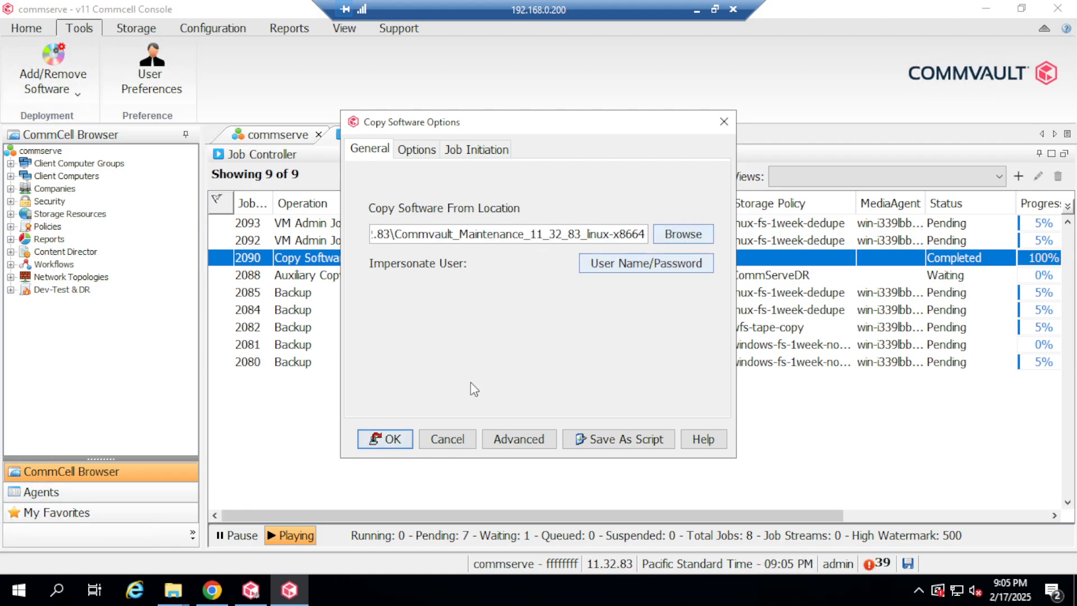
click(401, 440)
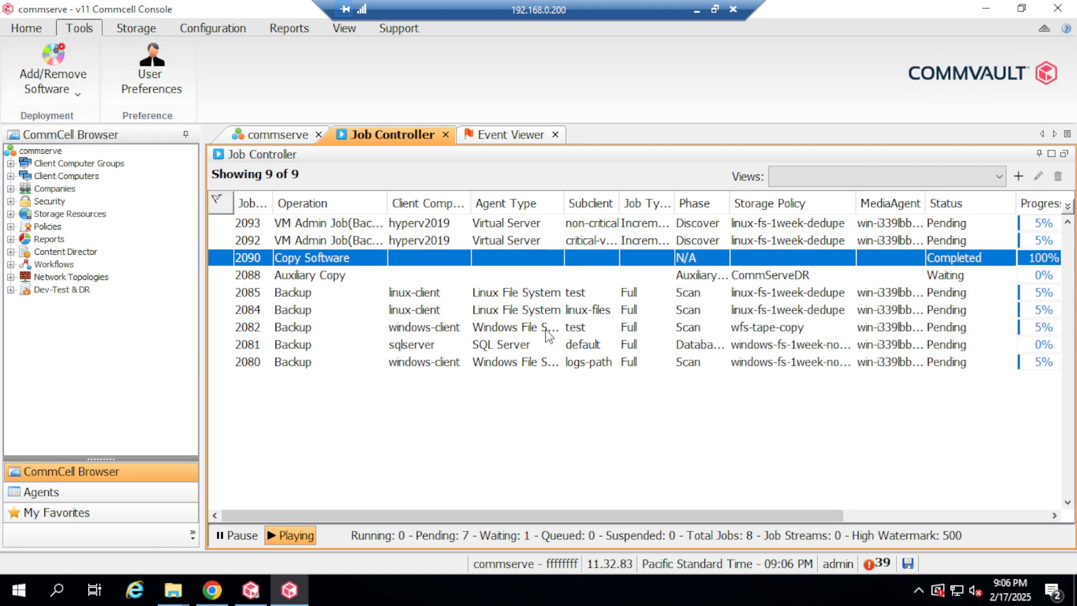
click(341, 224)
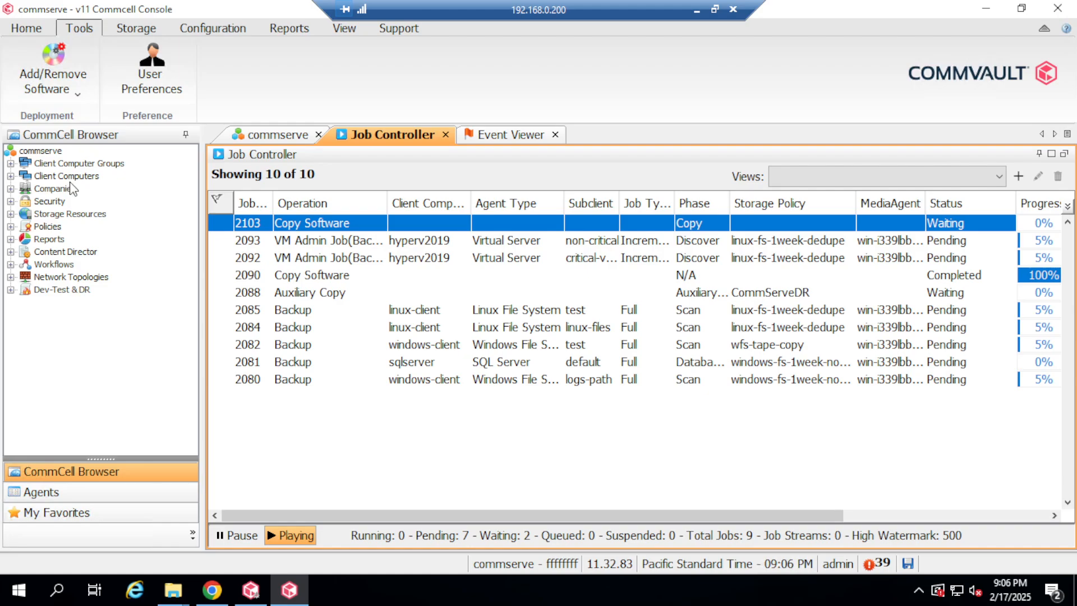
List the MediaAgents under Storage Resources and widen the name column.
click(70, 213)
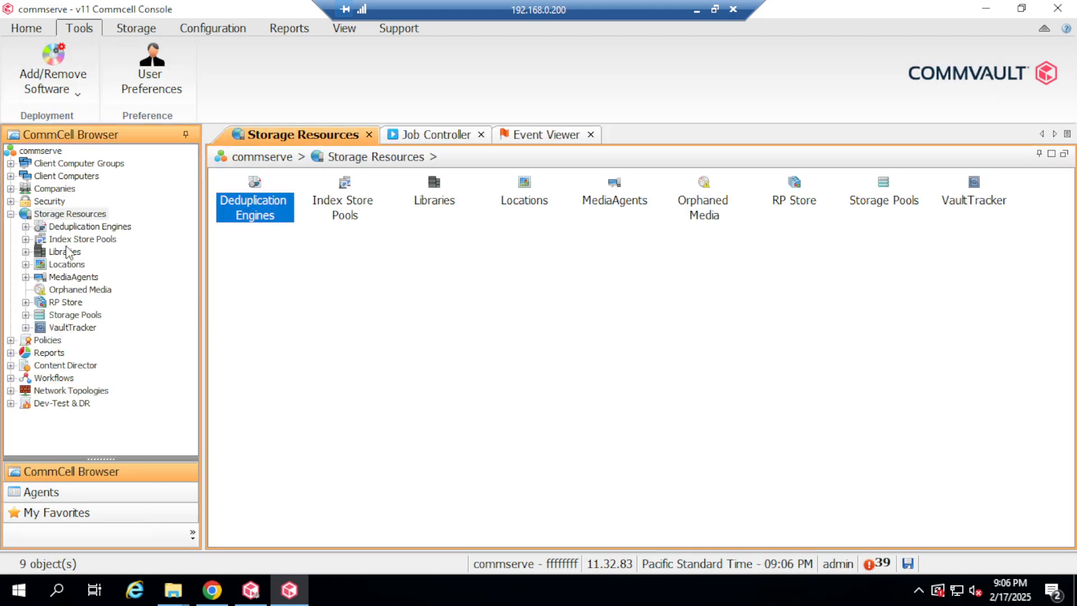
click(82, 278)
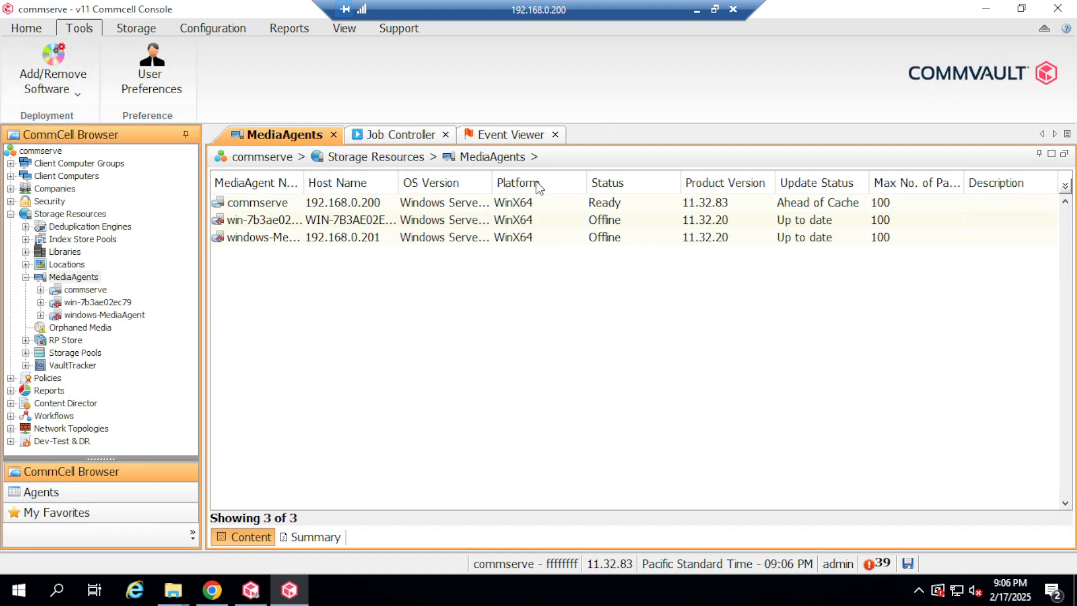
drag(304, 184, 349, 184)
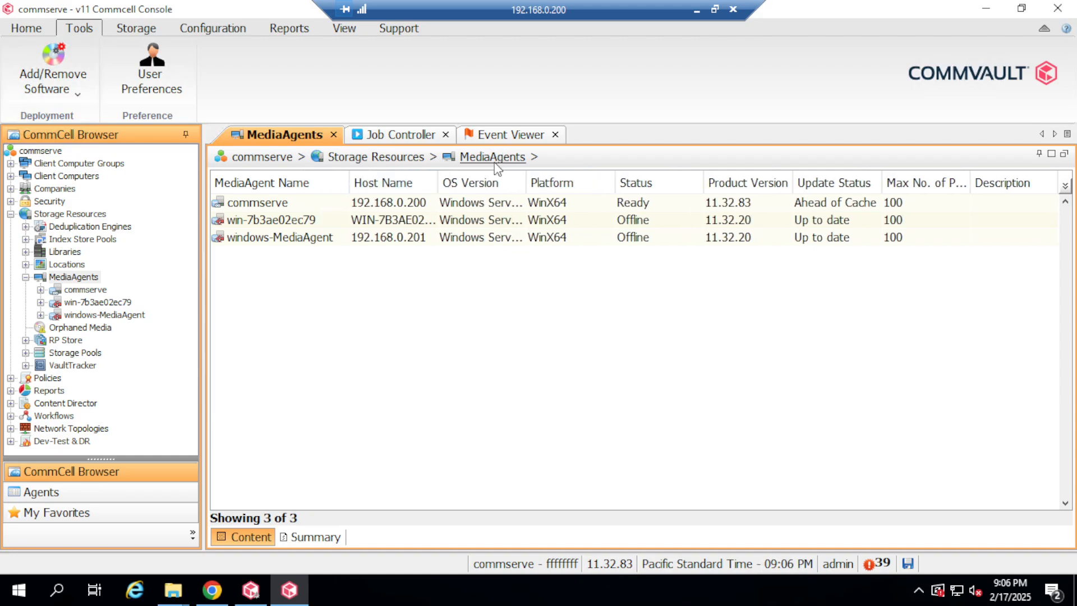
Refresh the MediaAgents list and check each agent's status: commserve Up to date, others Needs Update.
click(343, 27)
click(124, 65)
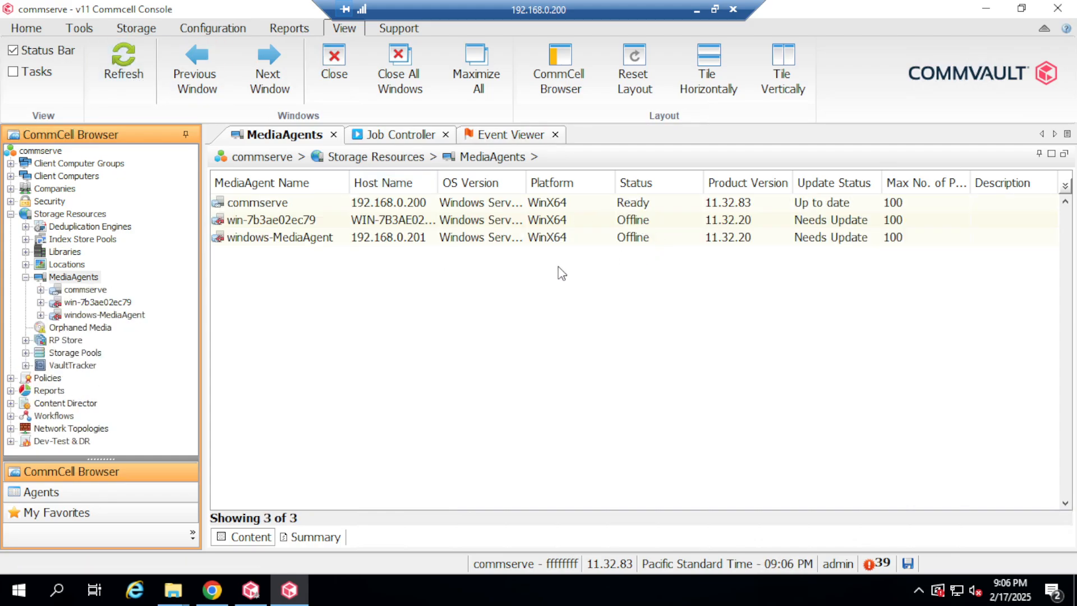
click(289, 239)
click(293, 224)
click(307, 236)
click(451, 217)
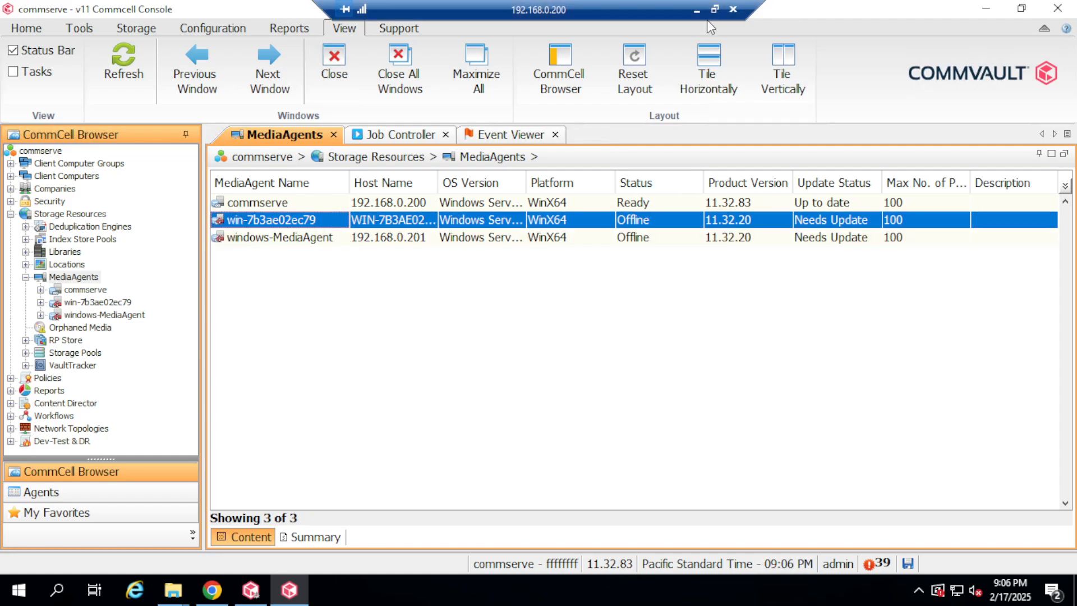
click(306, 240)
click(302, 221)
click(323, 239)
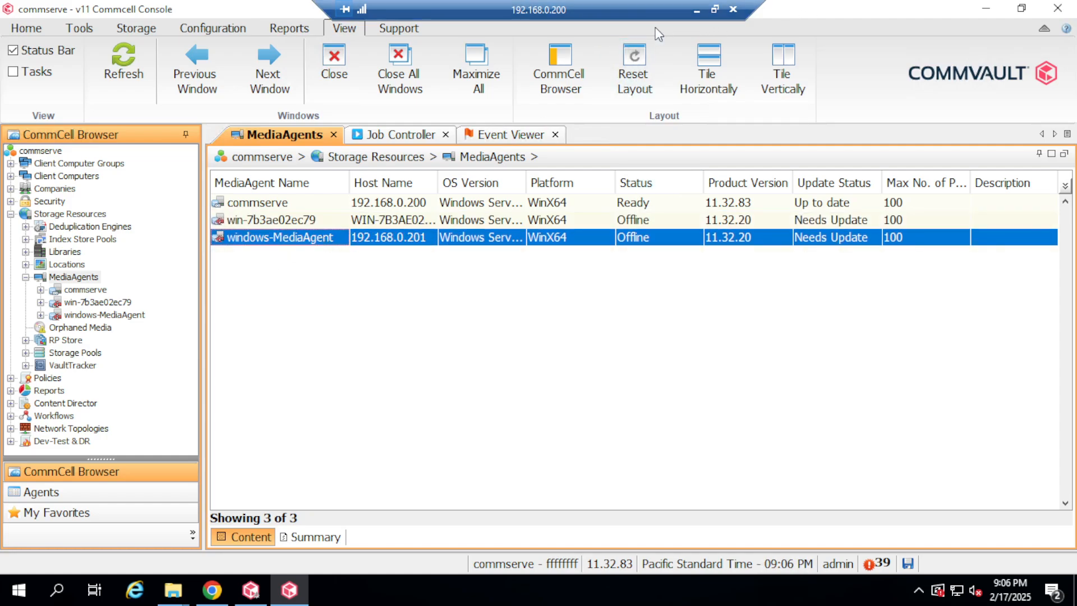
Power on the MediaAgent virtual machine in VMware Workstation.
click(697, 10)
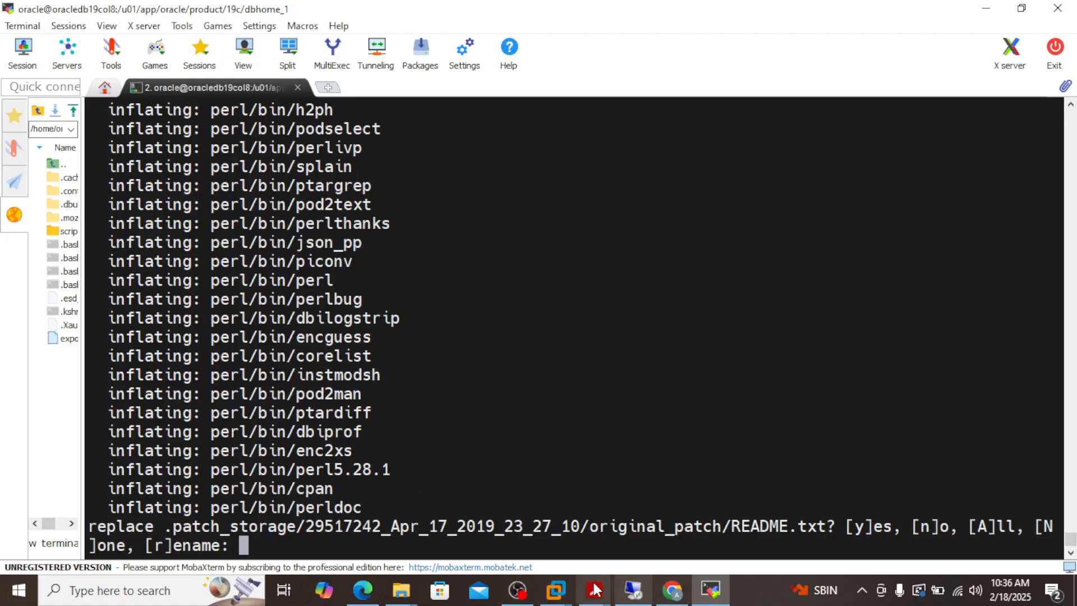
mouse_move(555, 589)
click(467, 522)
click(79, 123)
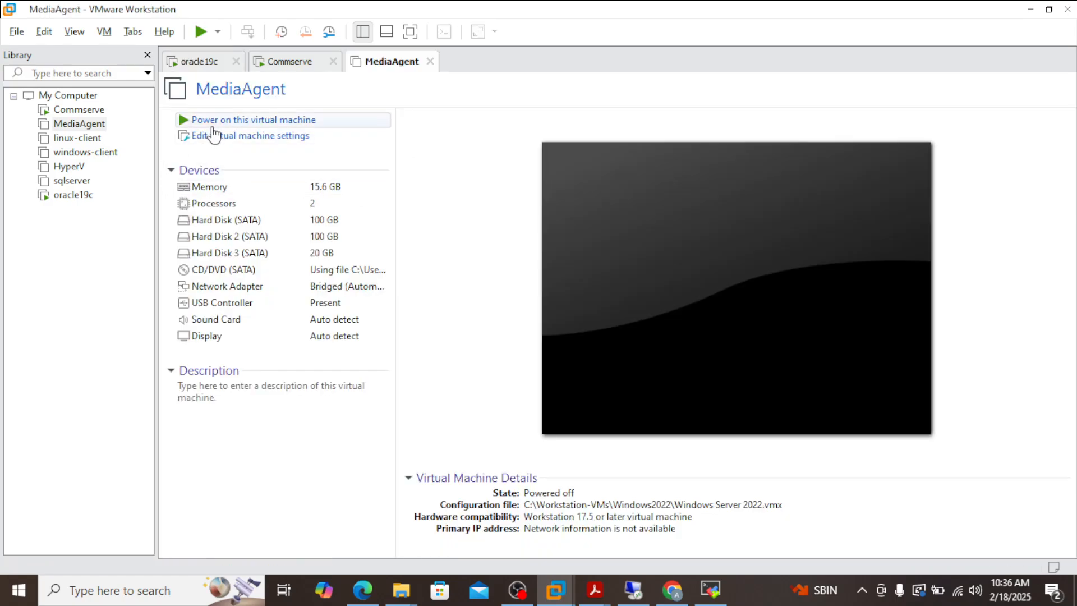
click(228, 120)
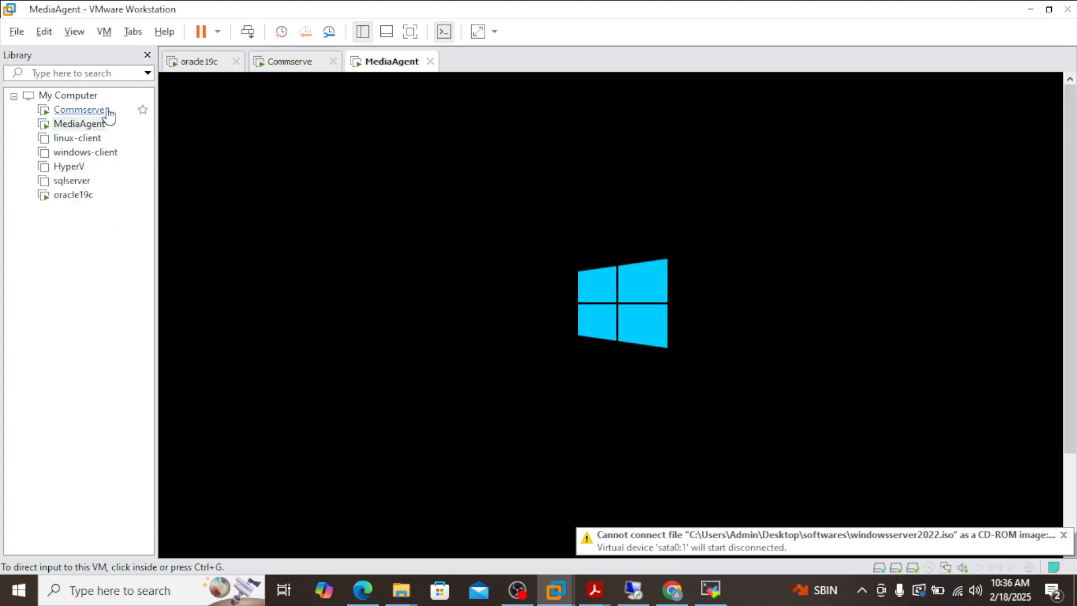
Select the HyperV virtual machine and check its settings without changes.
click(72, 168)
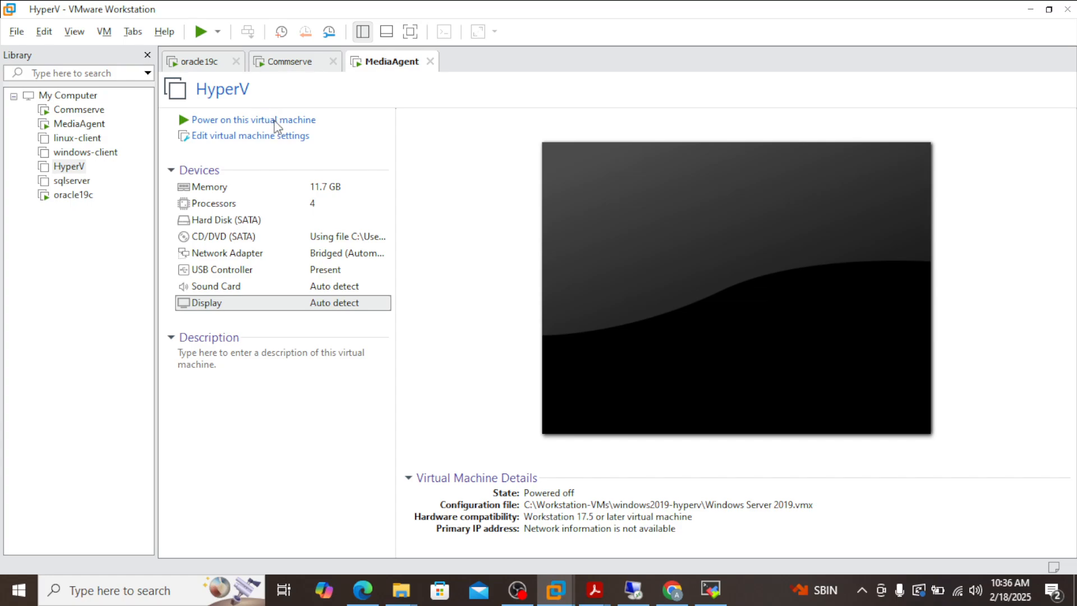
click(277, 134)
click(826, 12)
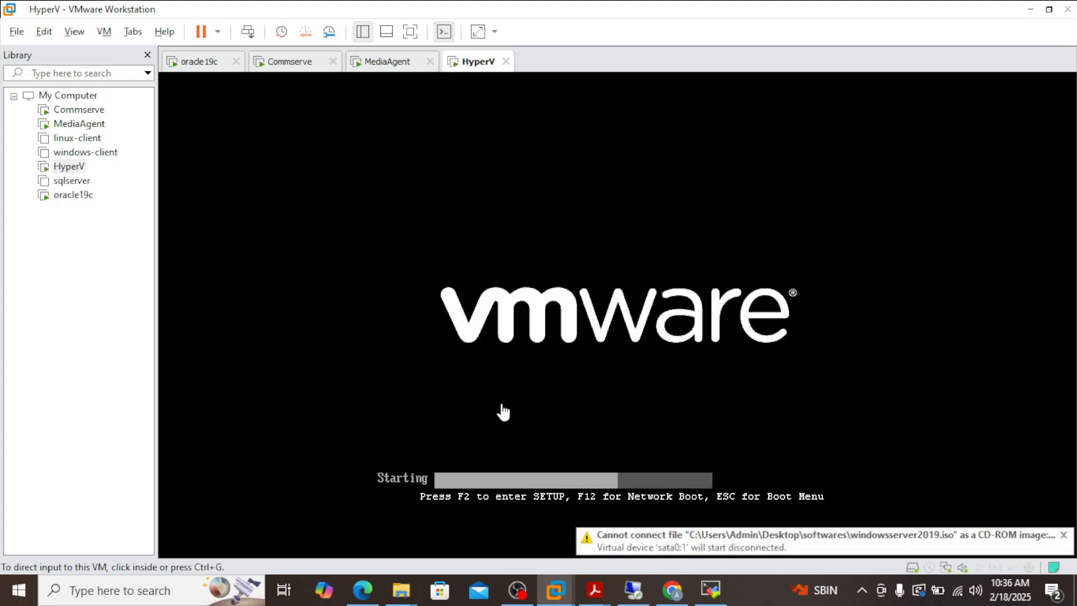
Switch between the MediaAgent and HyperV consoles, releasing input from each with Ctrl+Alt.
click(89, 124)
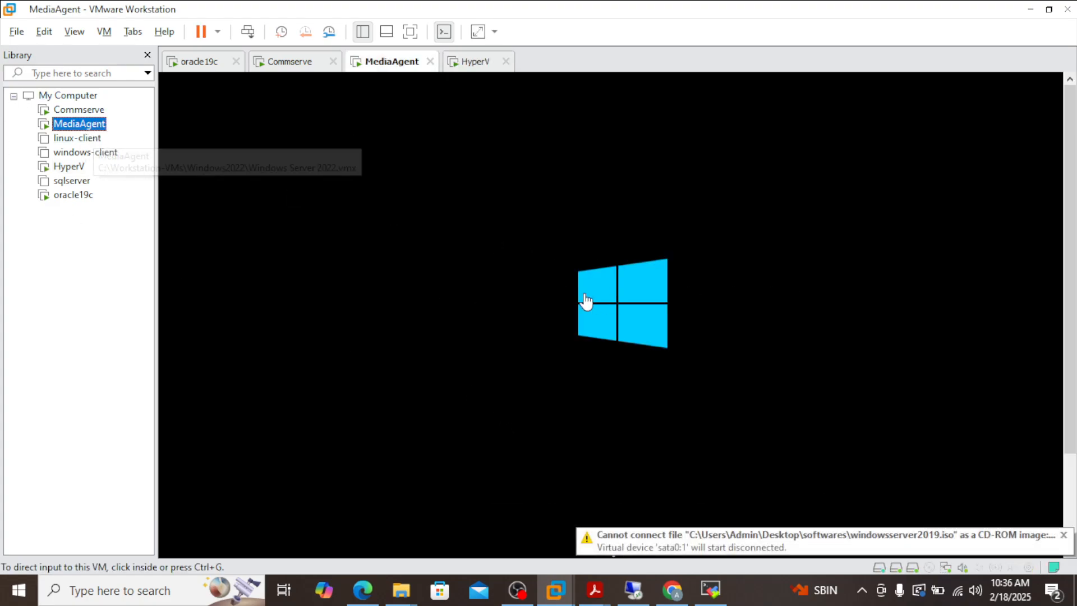
click(70, 167)
click(593, 289)
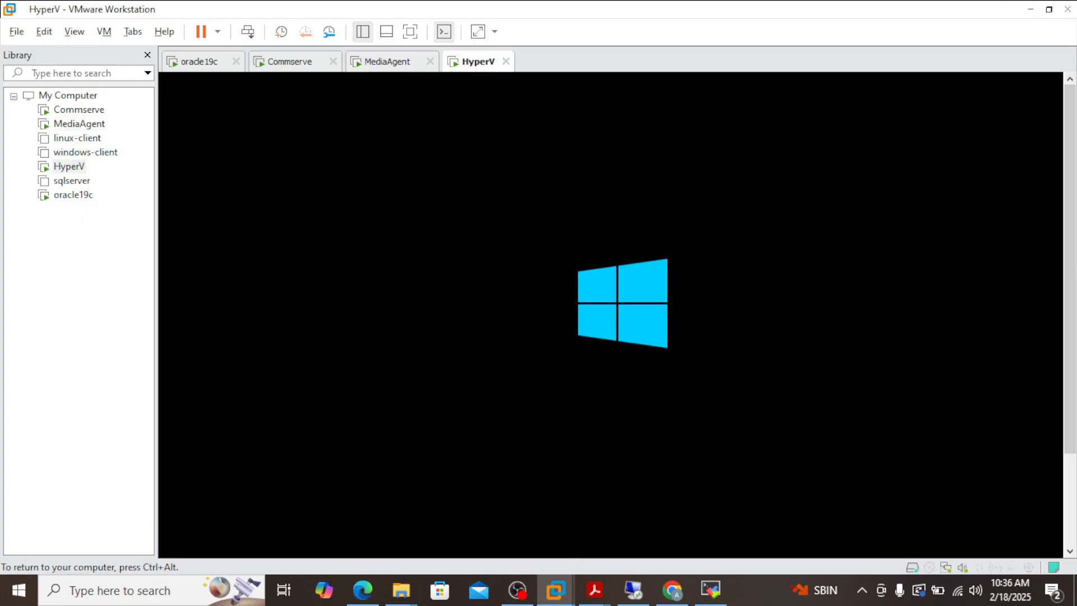
key(ctrl+alt)
click(81, 124)
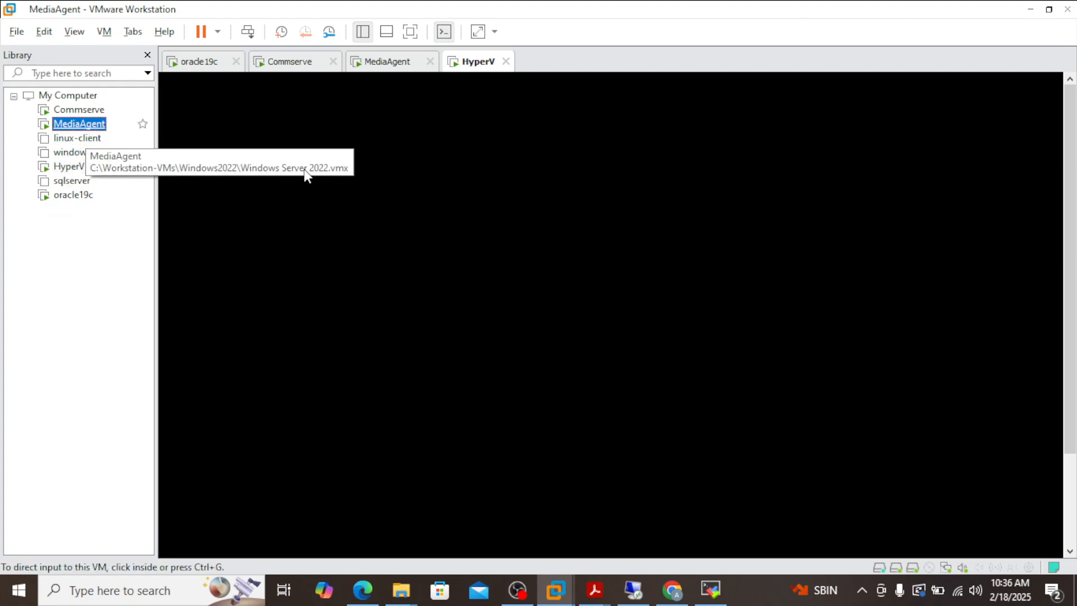
click(226, 160)
key(ctrl+alt)
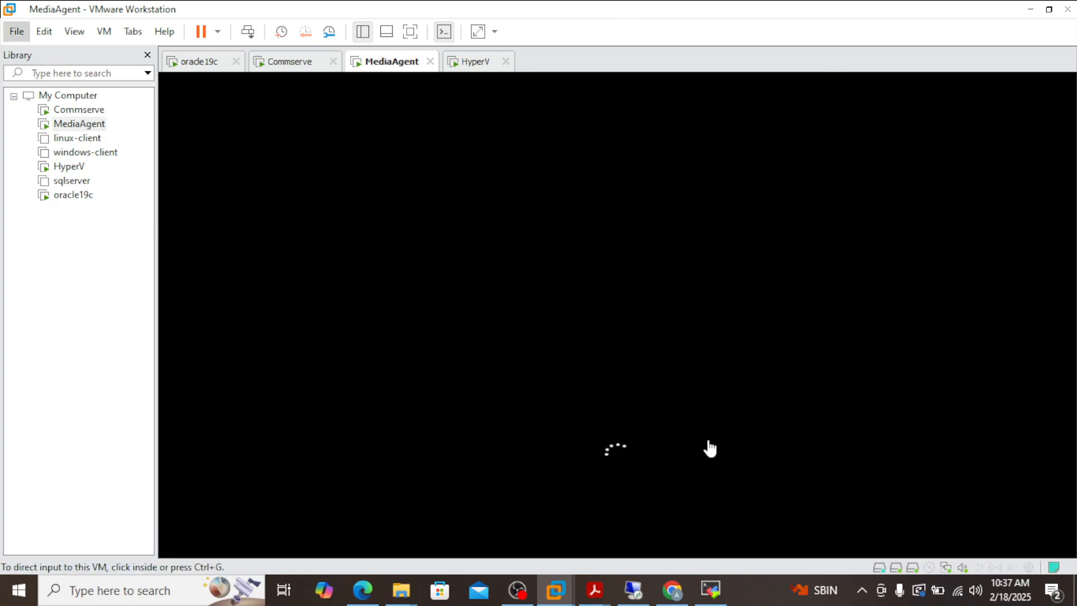
Open job 2103's details and highlight error 68:481 about the folder lacking valid Commvault media.
click(636, 592)
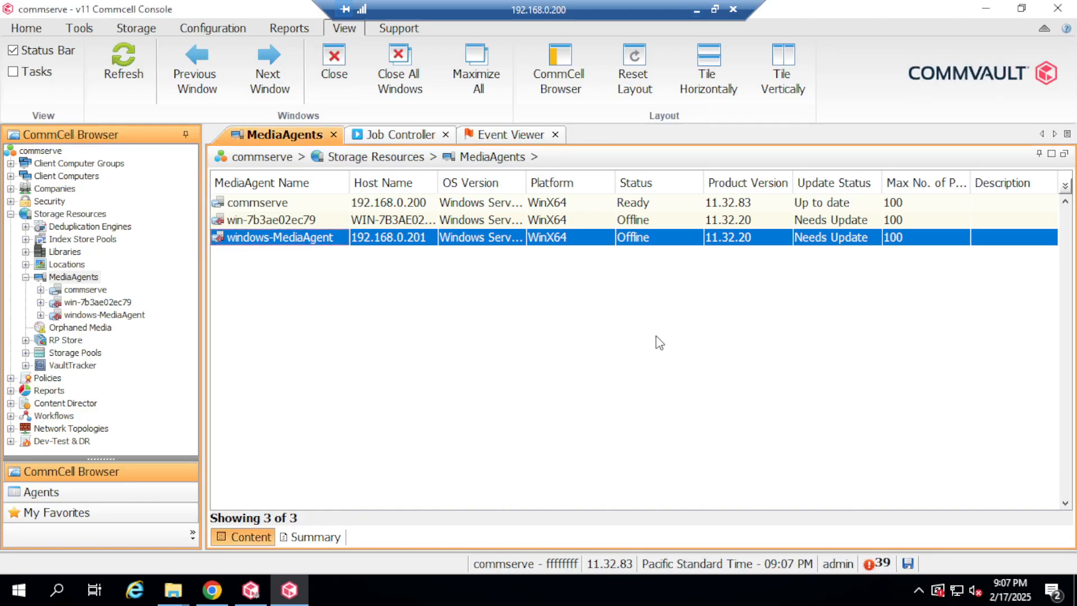
click(405, 137)
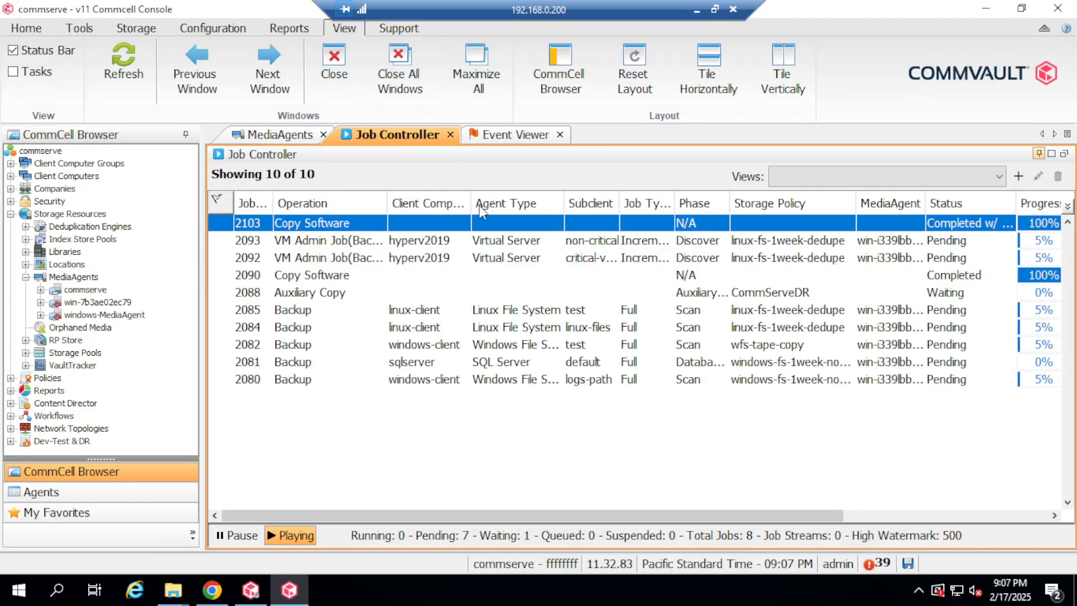
double_click(368, 227)
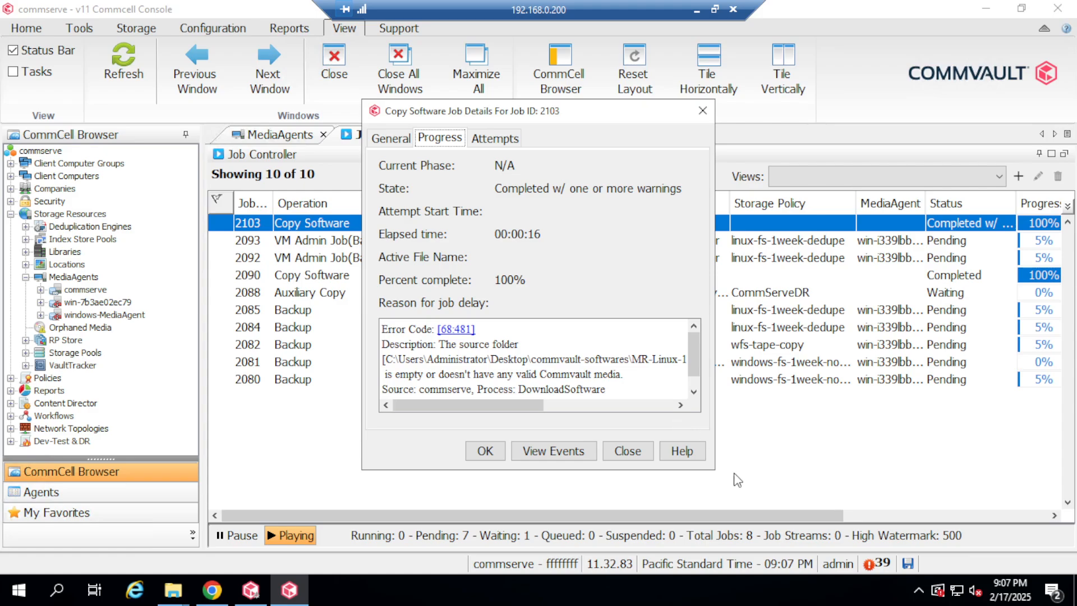
drag(715, 468, 865, 469)
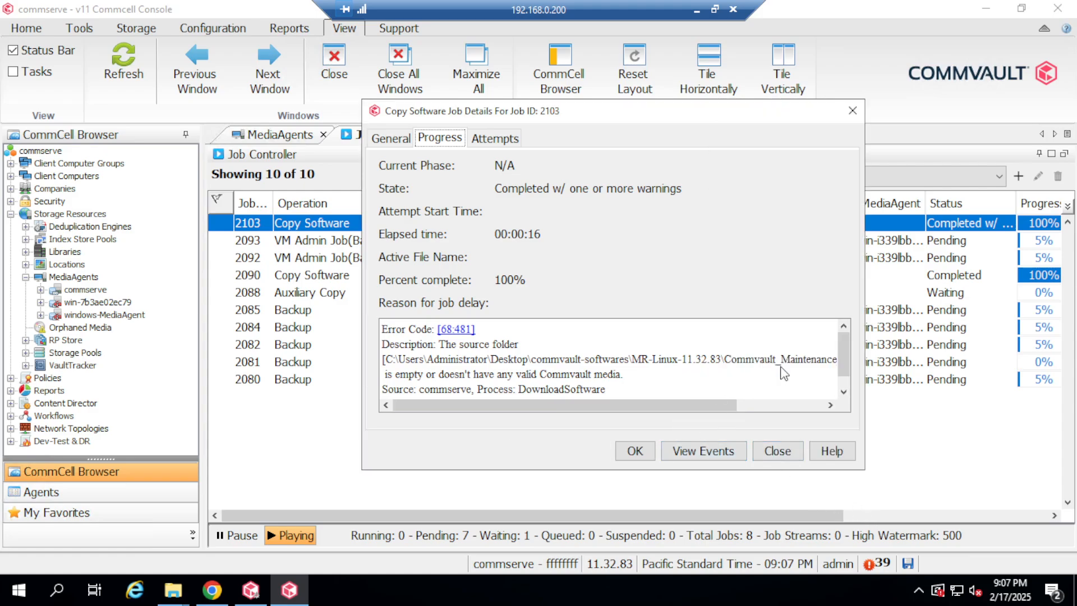
drag(695, 405, 570, 415)
drag(400, 377, 418, 376)
drag(509, 368, 638, 379)
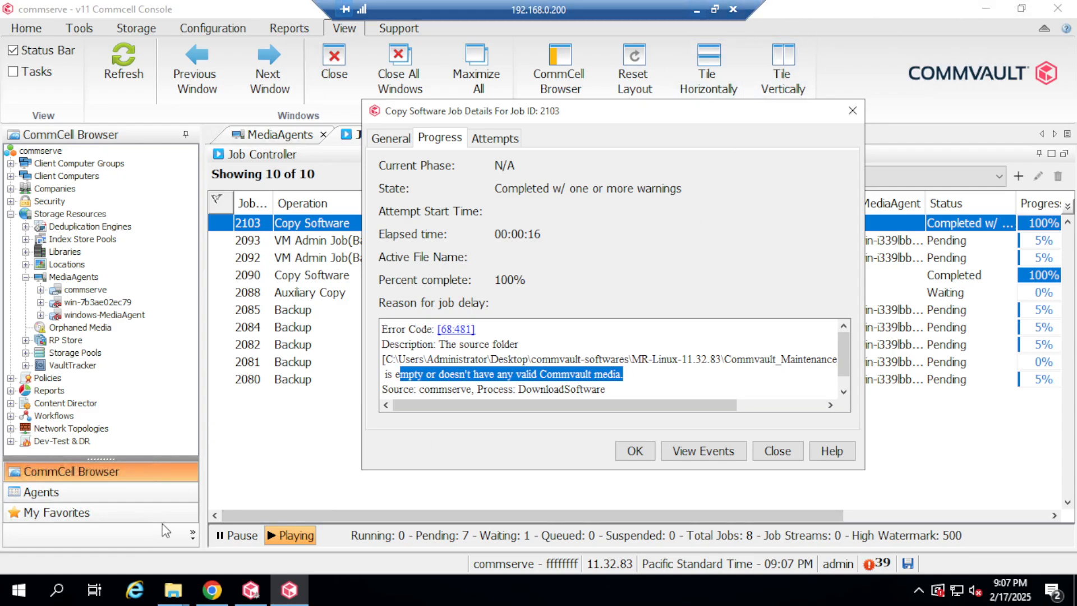
mouse_move(179, 589)
click(147, 545)
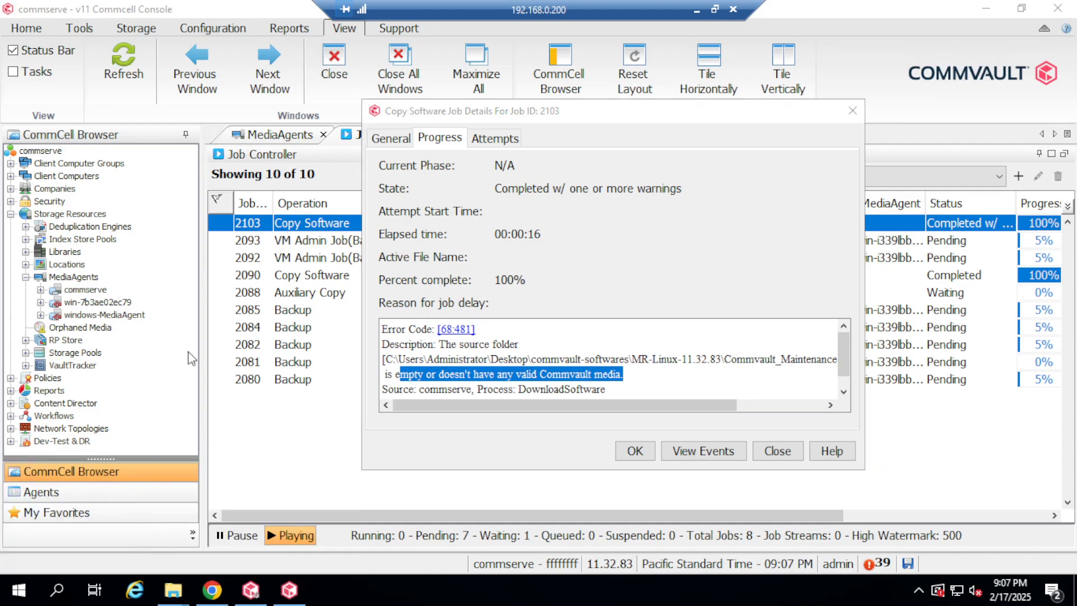
Navigate Desktop > commvault-softwares > MR-Linux-11.32.83 > Commvault_Maintenance_11_32_83_linux-x8664 and show its full path.
click(135, 175)
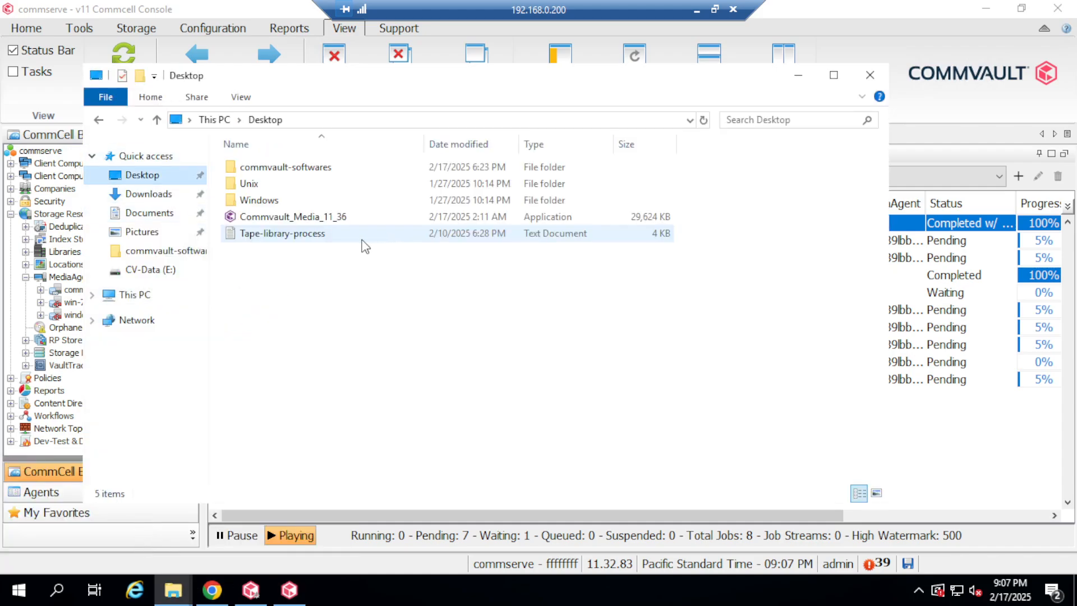
double_click(291, 168)
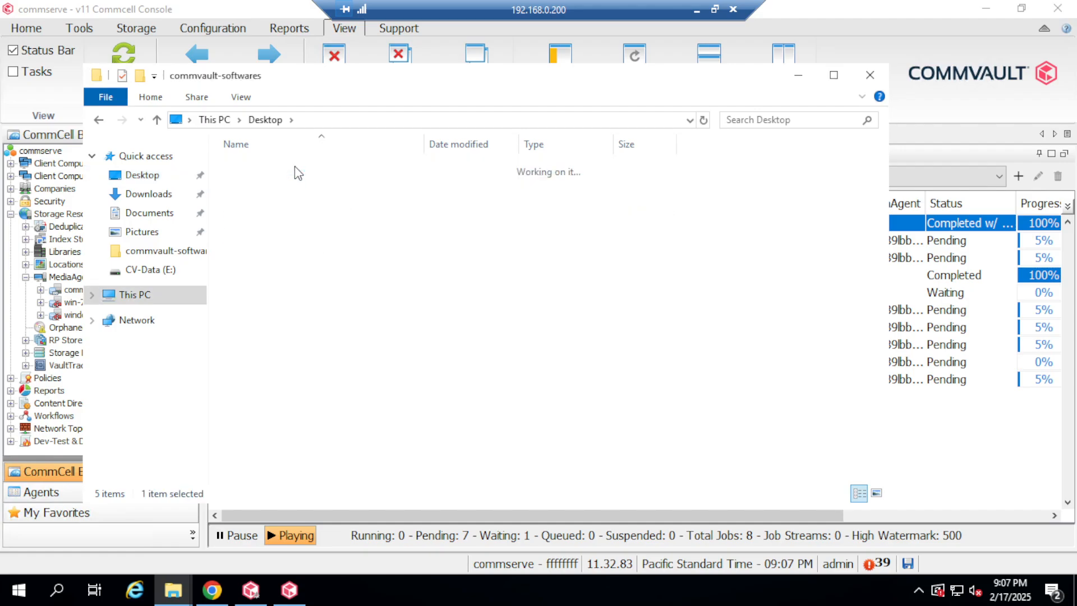
double_click(302, 169)
double_click(304, 169)
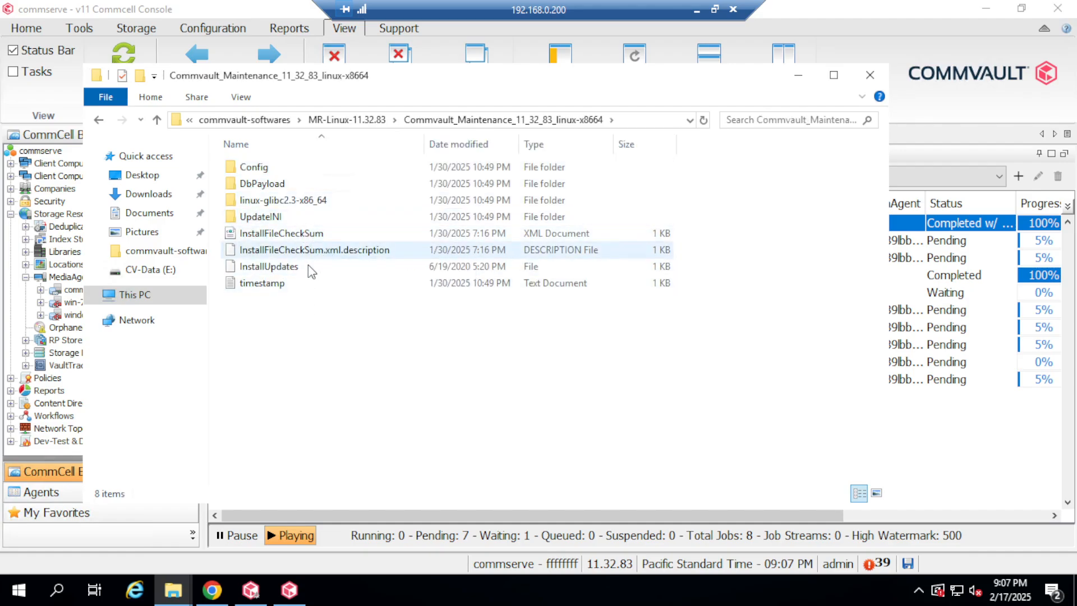
click(639, 122)
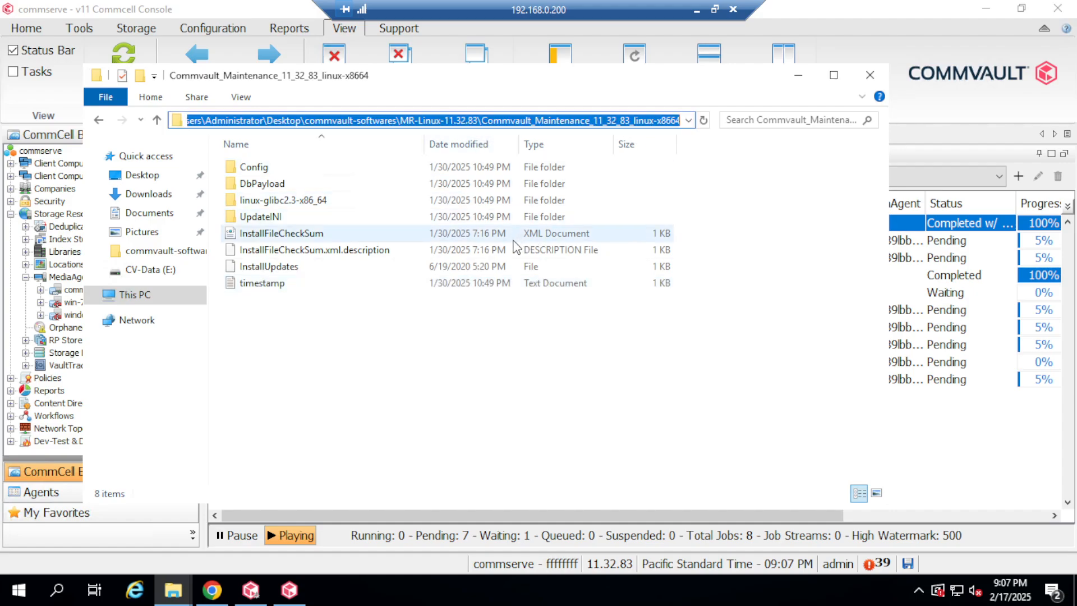
Close job 2103's error details in the console.
click(798, 75)
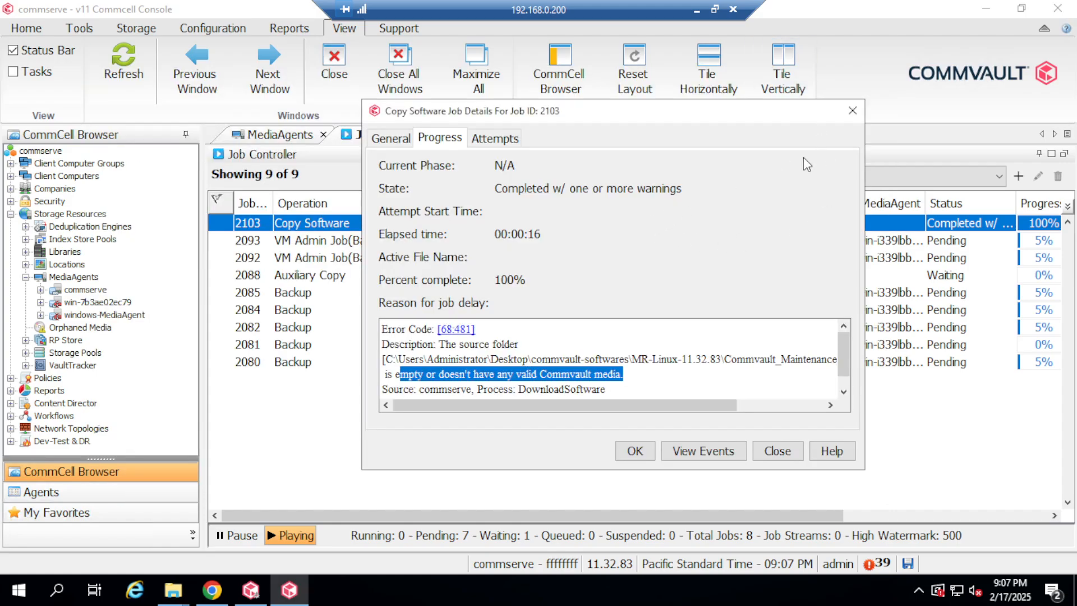
drag(718, 406, 610, 420)
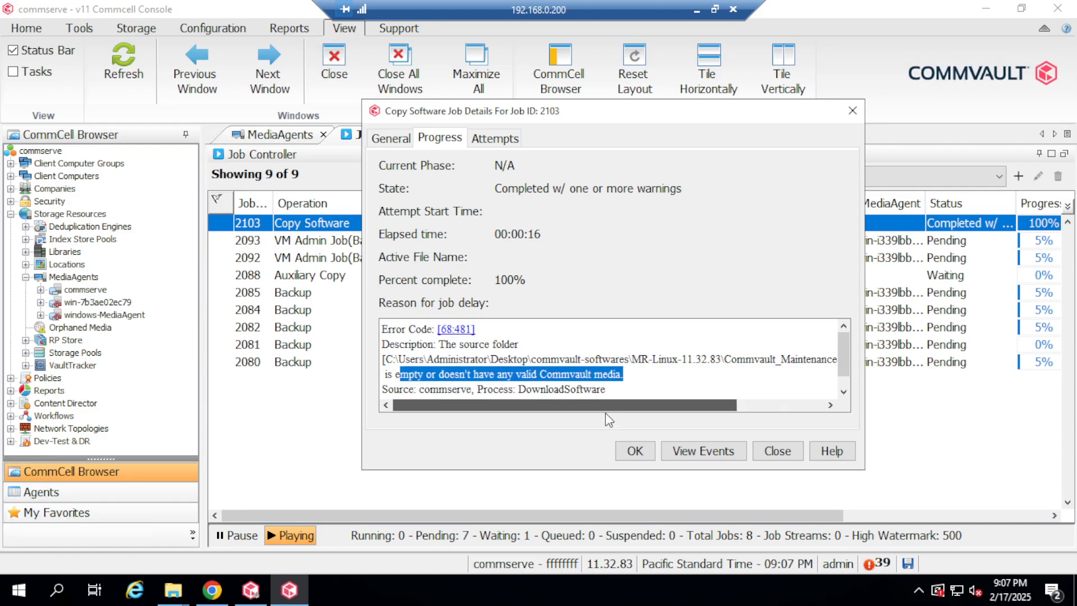
click(853, 111)
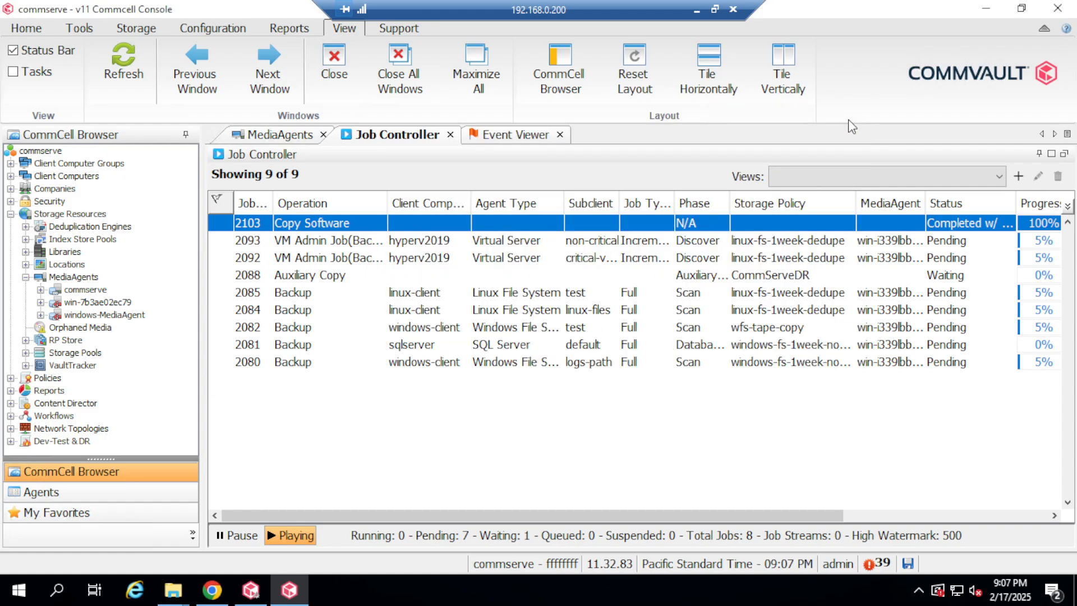
Open the Copy Software options for the commserve via Add/Remove Software.
click(37, 32)
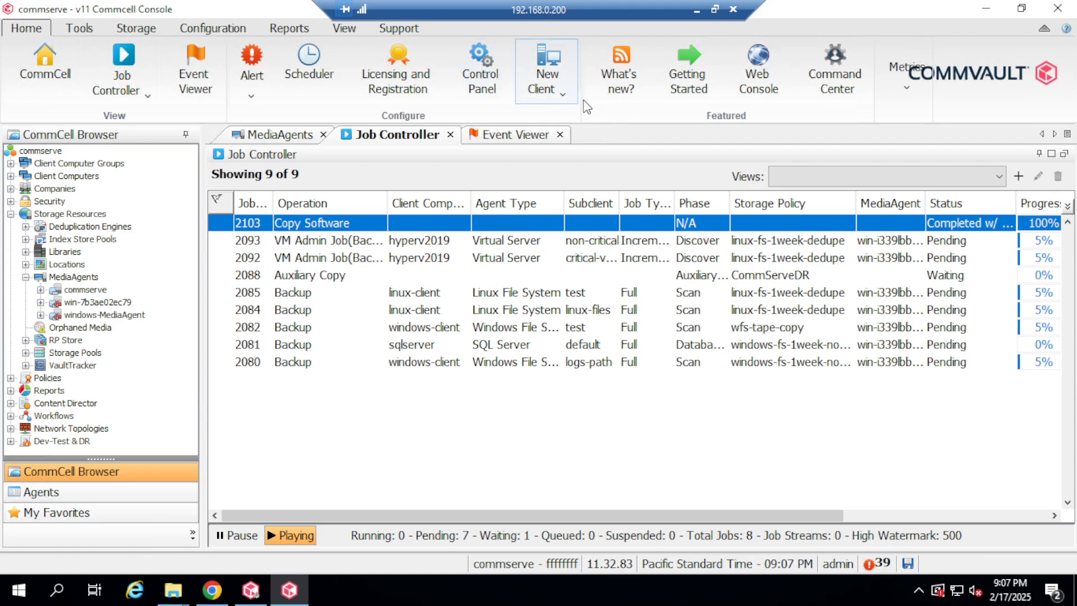
click(50, 153)
right_click(50, 152)
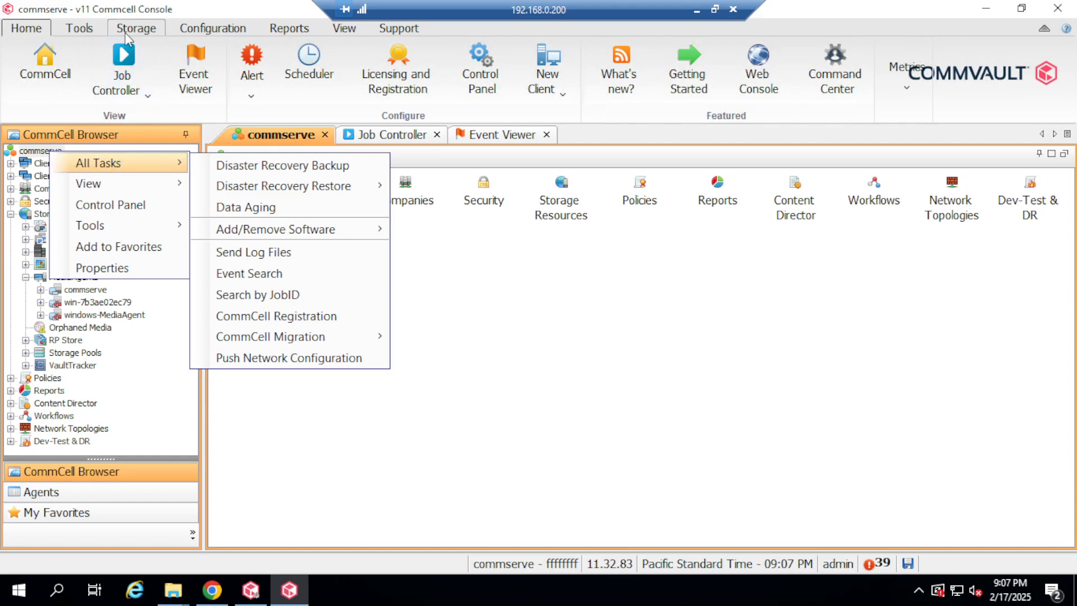
click(75, 27)
click(75, 27)
click(89, 92)
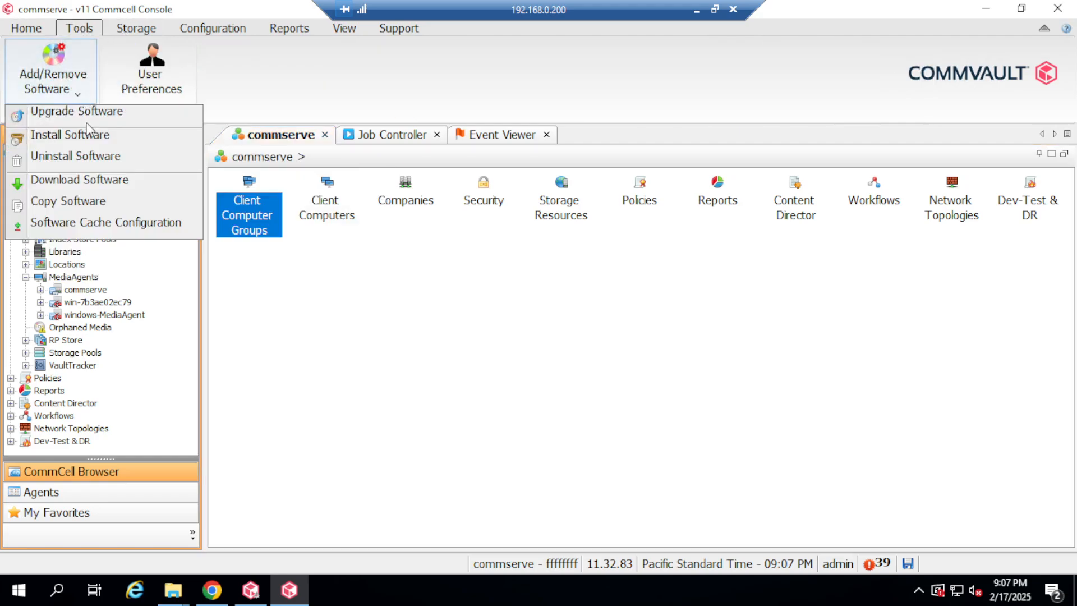
click(102, 205)
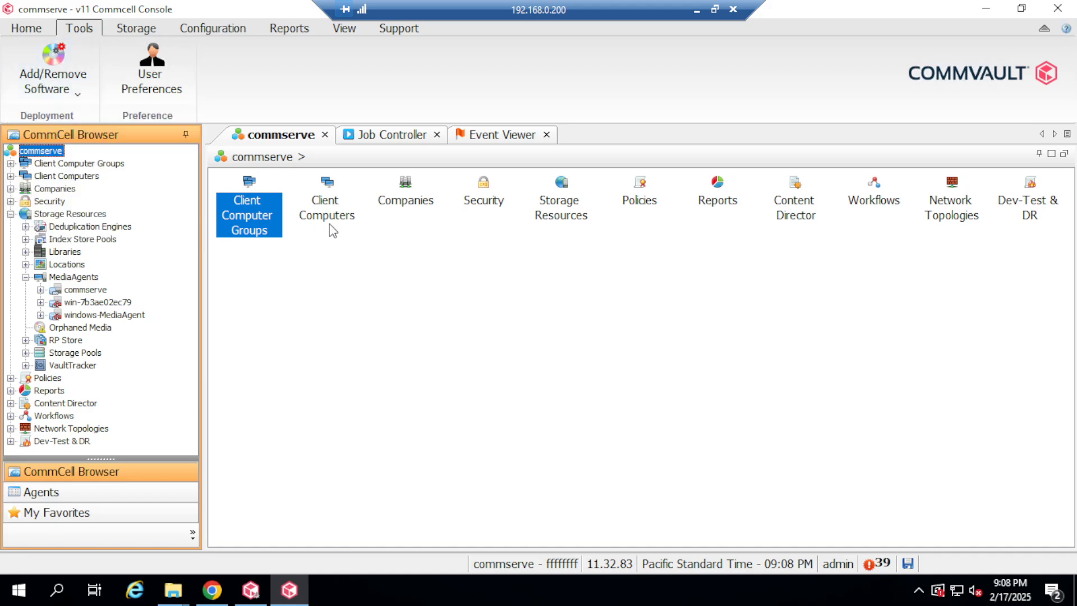
Set the copy source to C:\Users\Administrator\Desktop\commvault-softwares\MR-Linux-11.32.83\Commvault_Maintenance_11_32_83_linux-x8664.
click(682, 236)
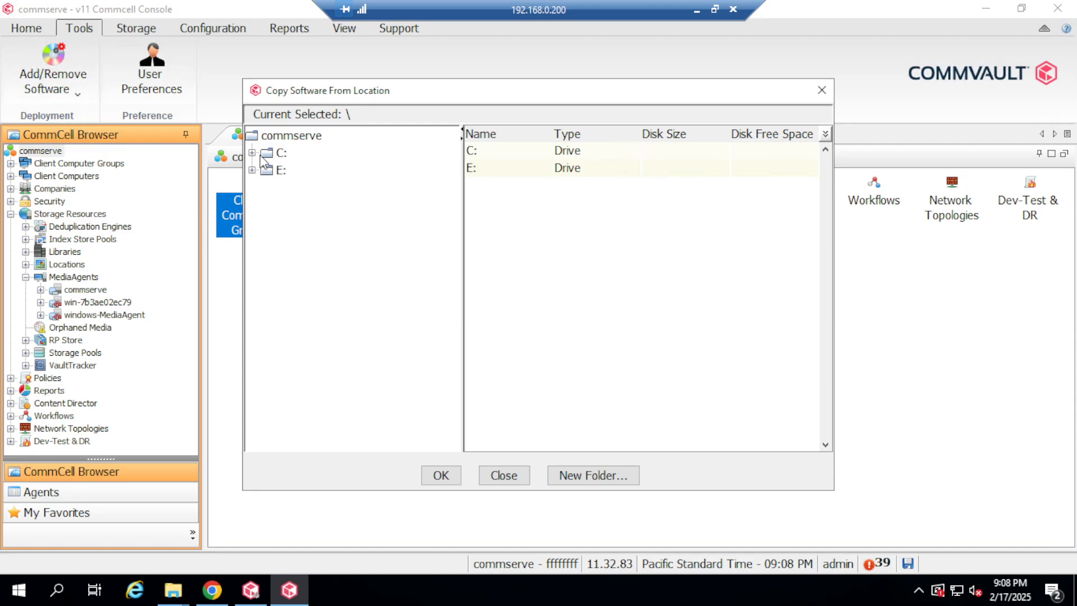
click(277, 152)
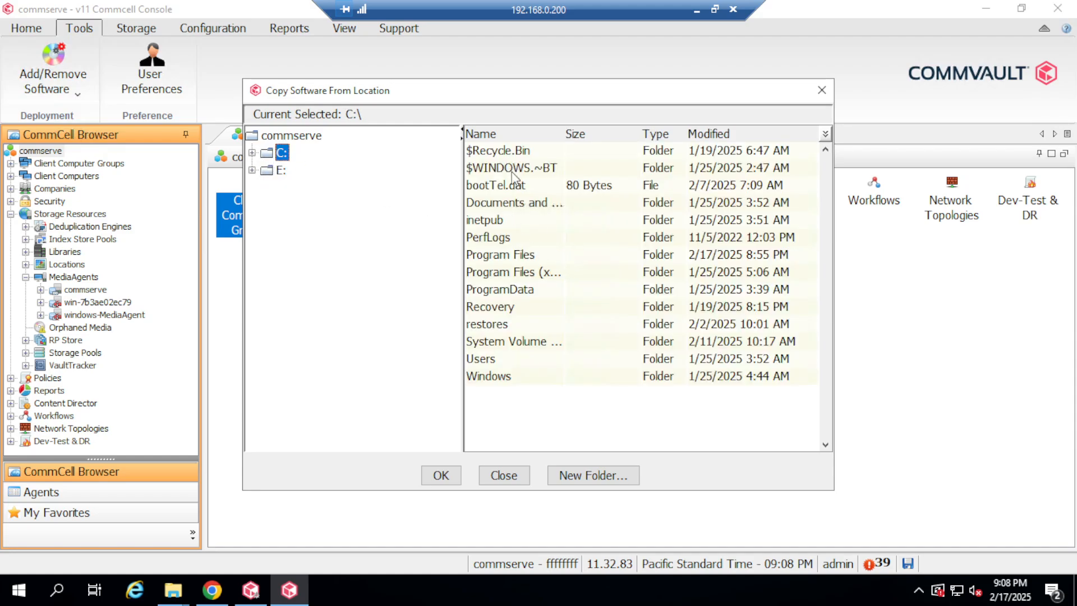
double_click(503, 360)
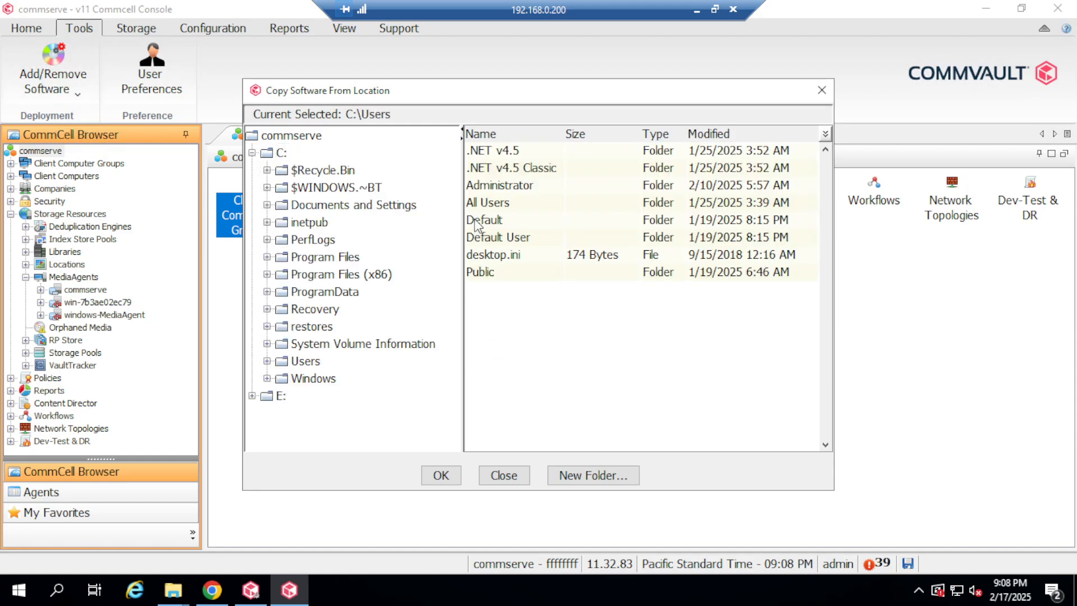
double_click(511, 187)
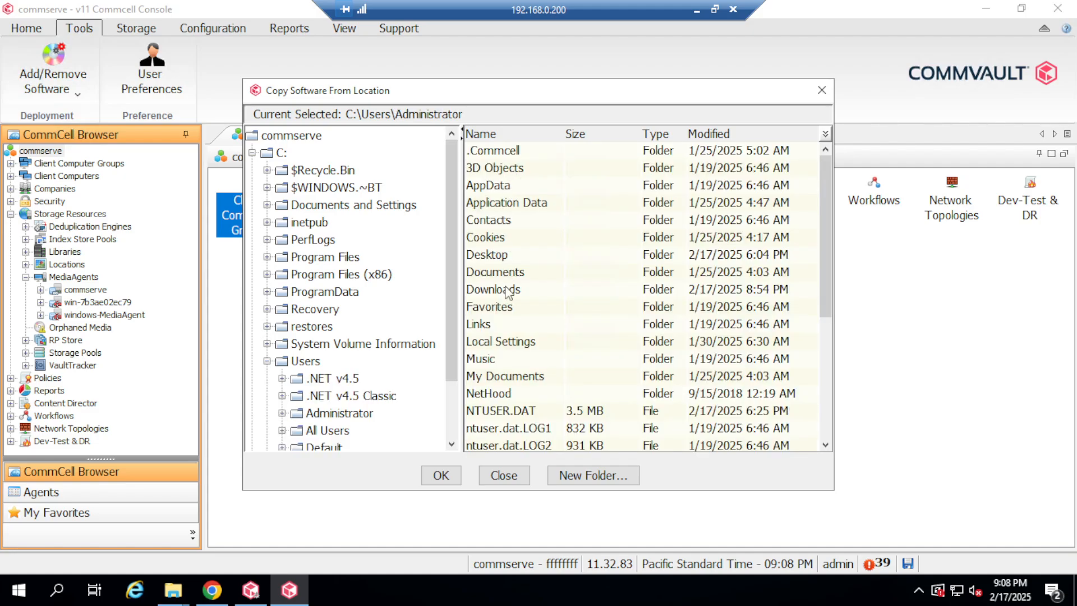
double_click(487, 254)
double_click(533, 152)
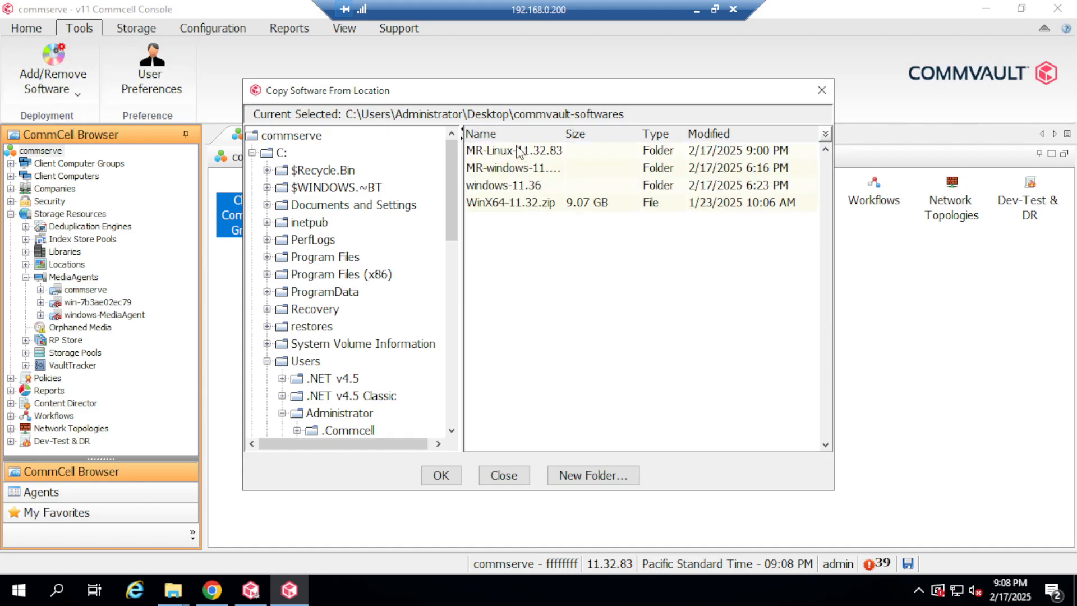
double_click(519, 150)
double_click(516, 152)
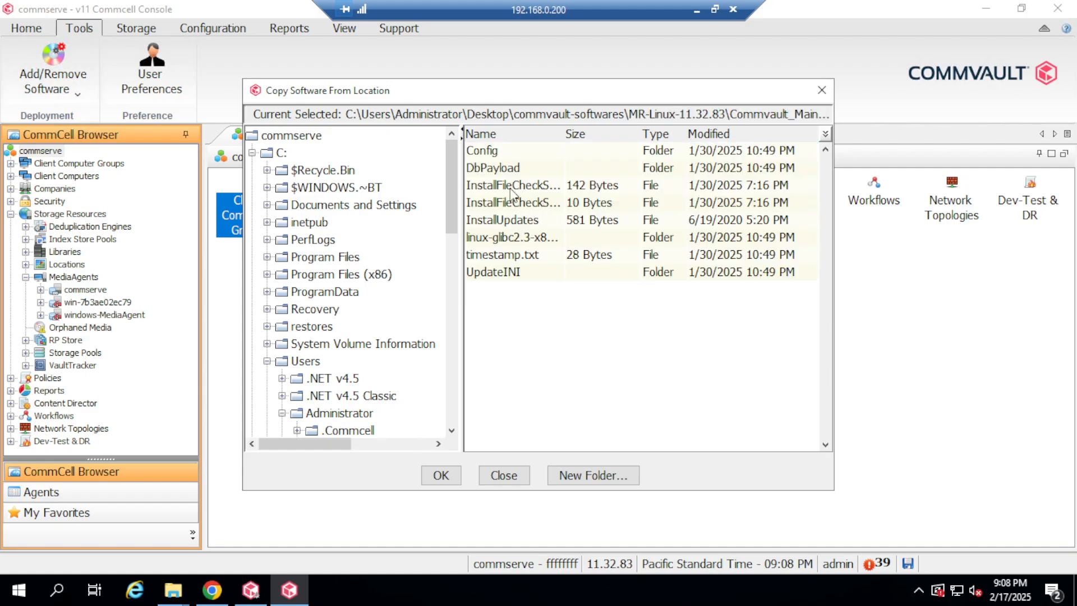
click(440, 475)
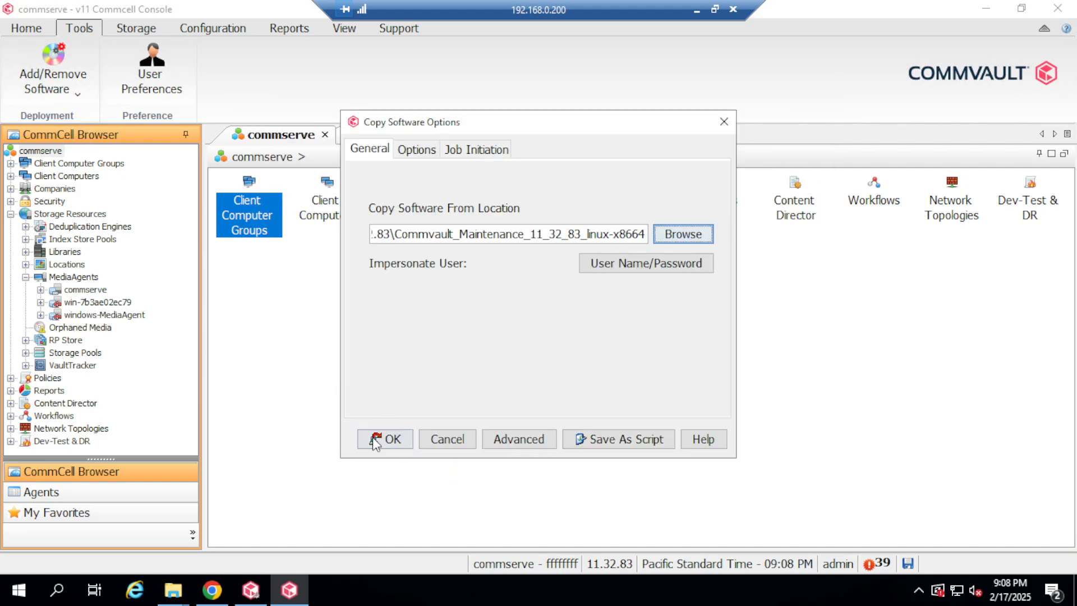
Submit copy job 2104 and view its details, showing the Copy phase running at 0%.
click(393, 438)
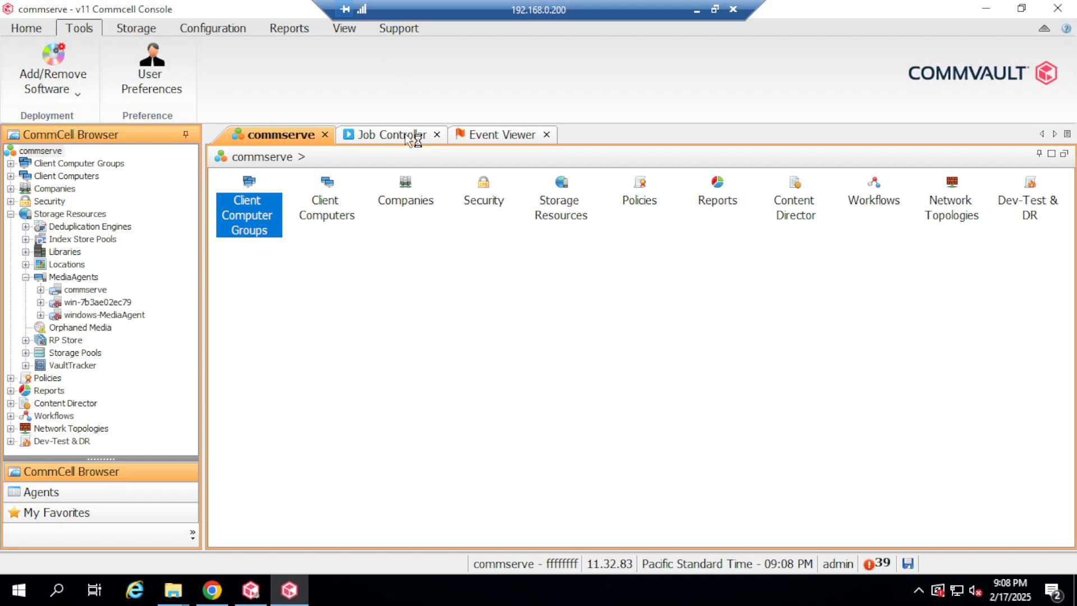
click(404, 134)
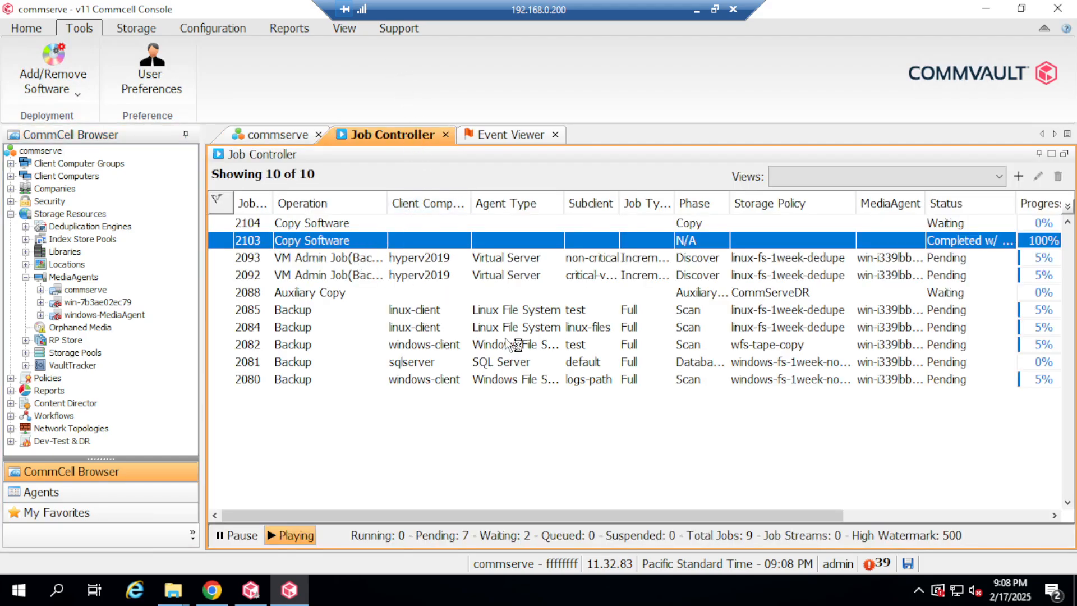
click(353, 227)
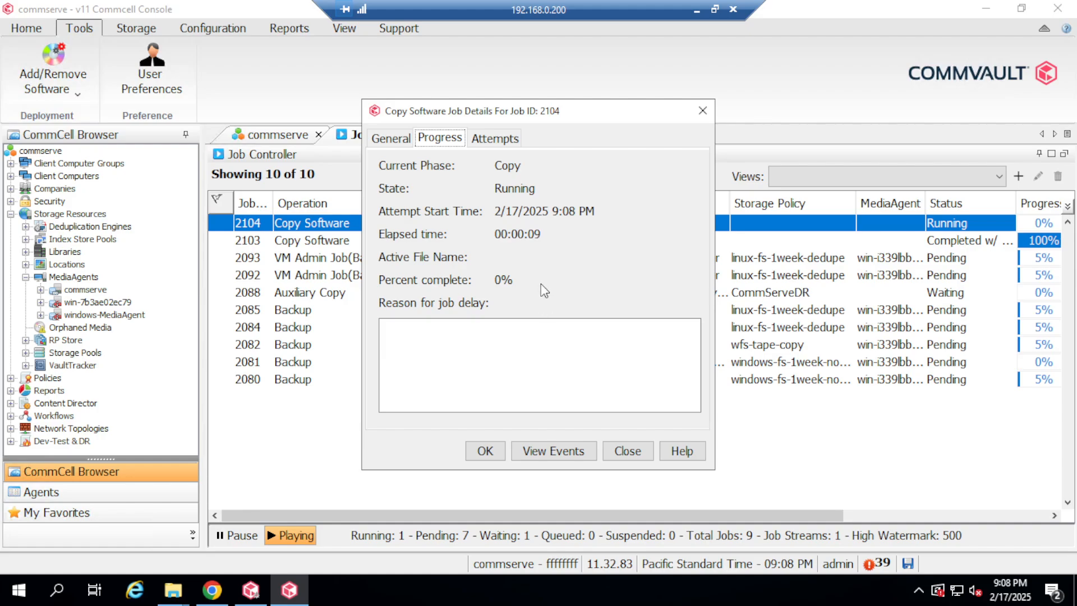
click(715, 9)
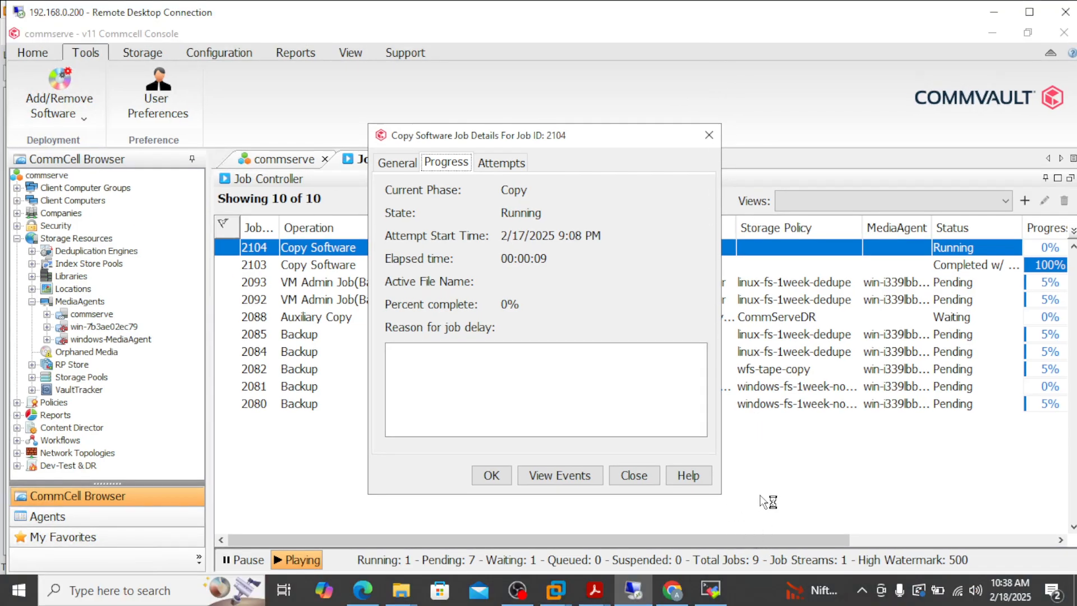
click(752, 587)
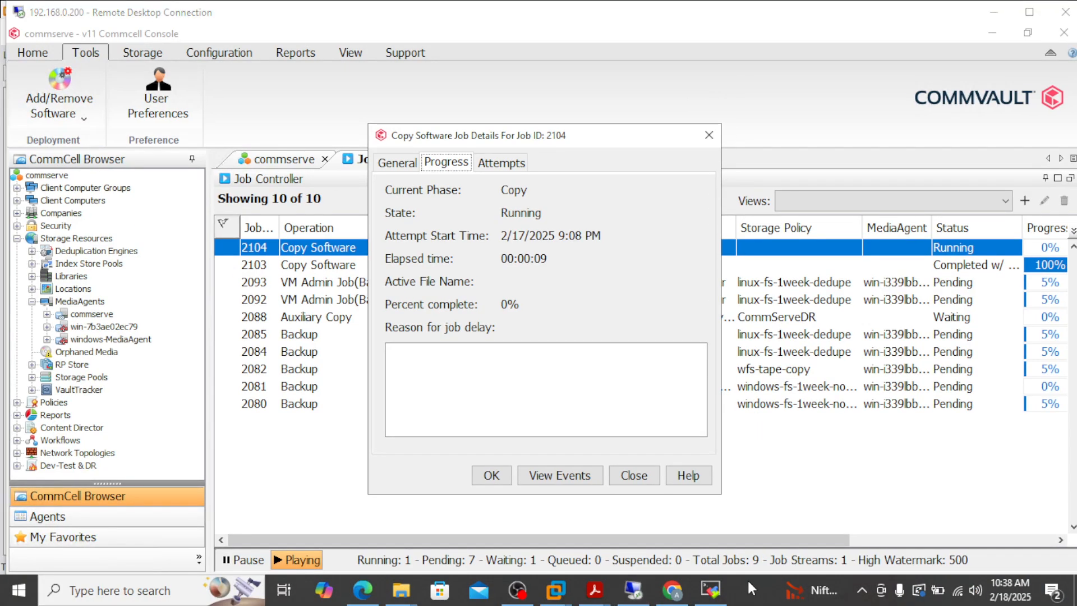